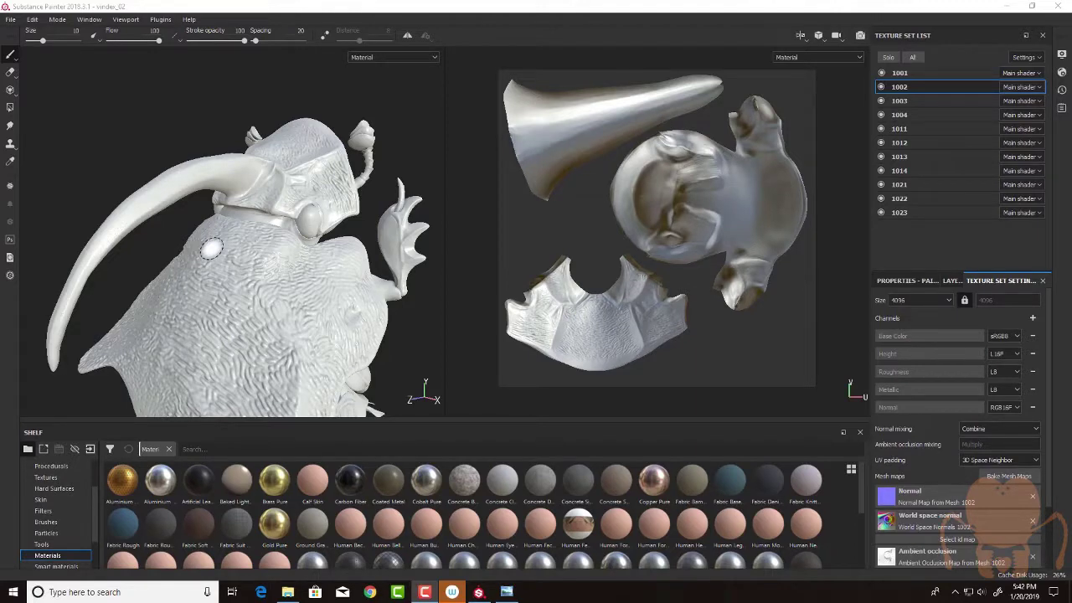
- Hide every texture set except 1002 and 1013 so that only the beetle's head parts are displayed
click(407, 131)
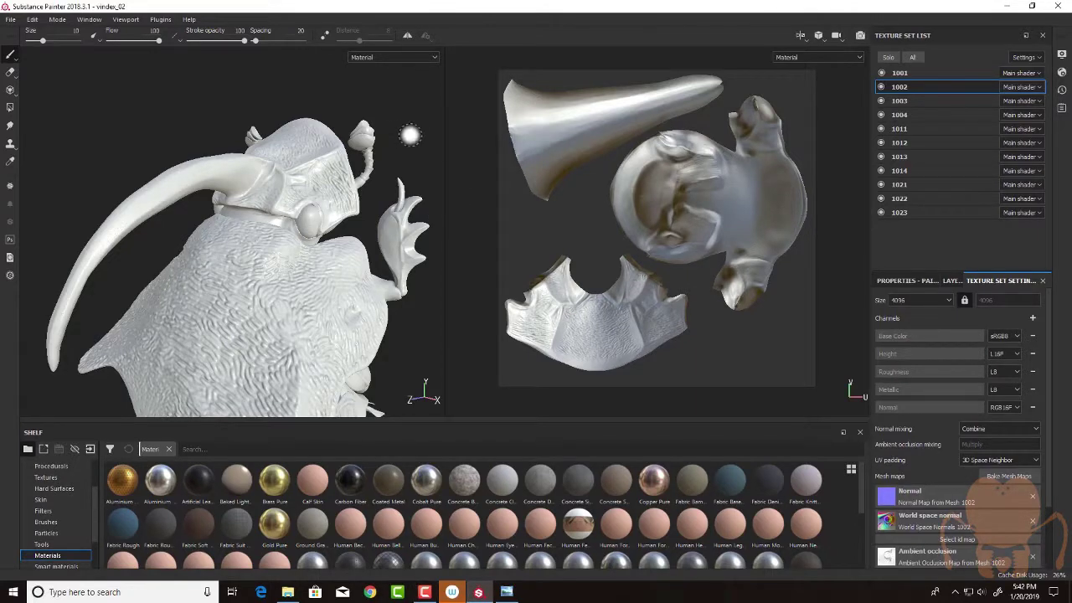
mouse_move(416, 135)
alt+mouse_down()
mouse_move(297, 143)
mouse_move(433, 139)
mouse_move(416, 143)
mouse_move(419, 174)
mouse_move(404, 138)
mouse_move(369, 142)
mouse_move(412, 148)
alt+mouse_up()
alt+middle_drag(414, 163, 411, 140)
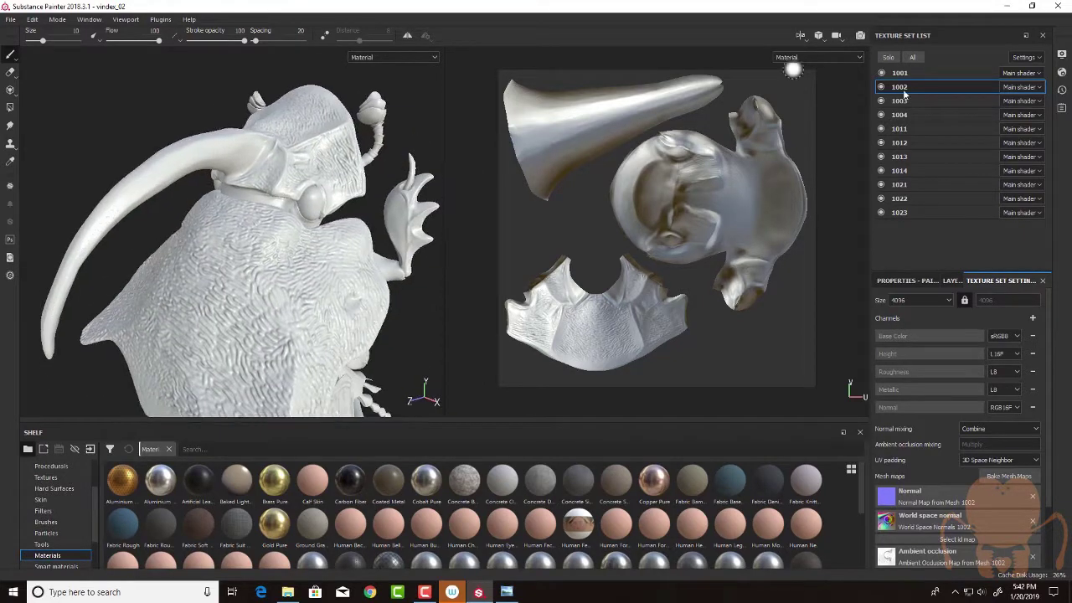
click(882, 74)
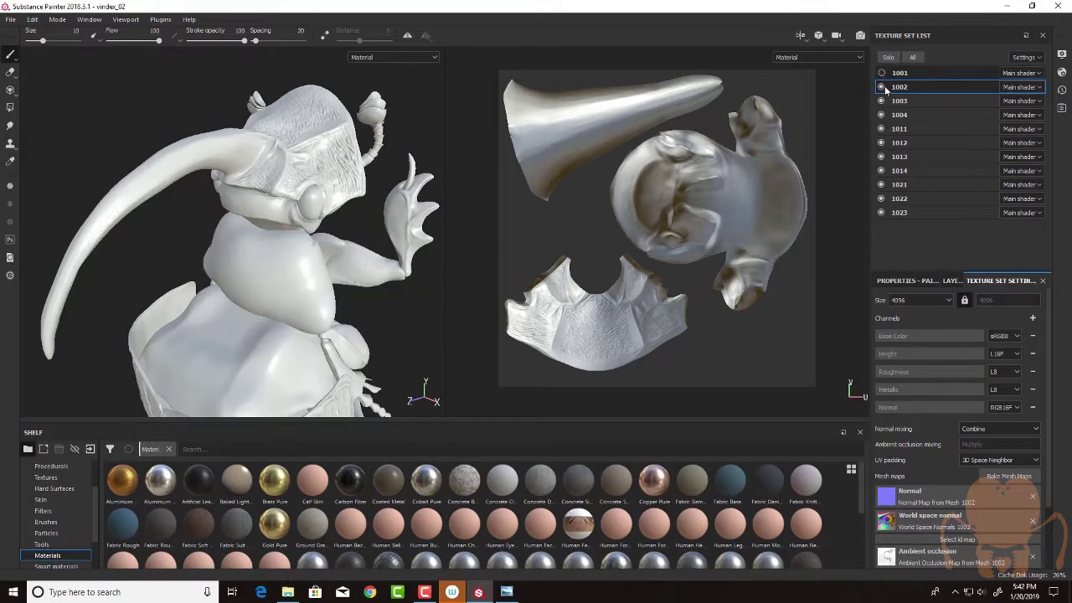
click(881, 102)
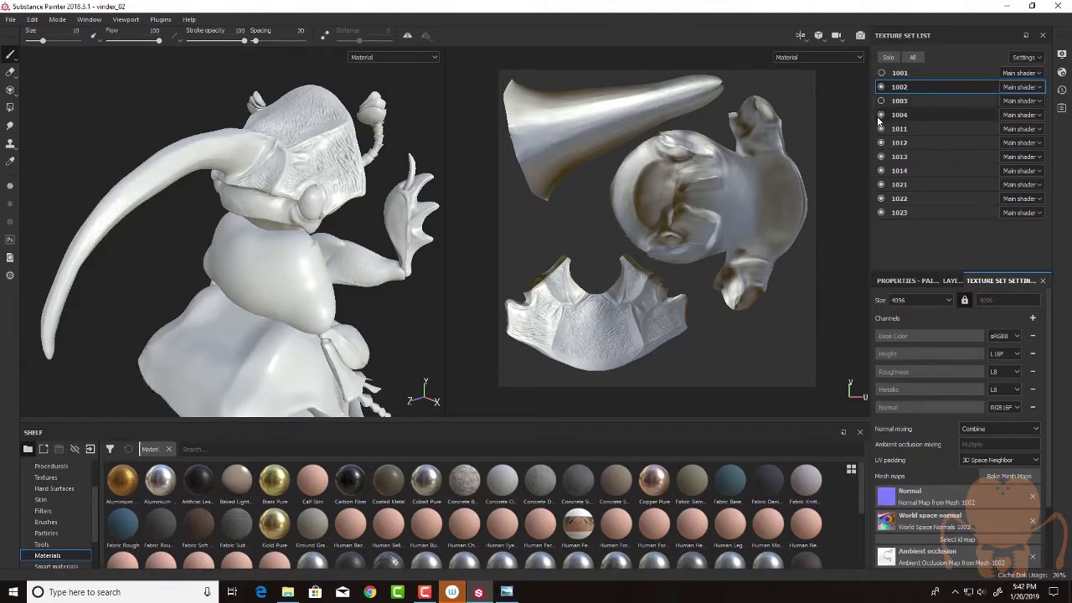
click(881, 129)
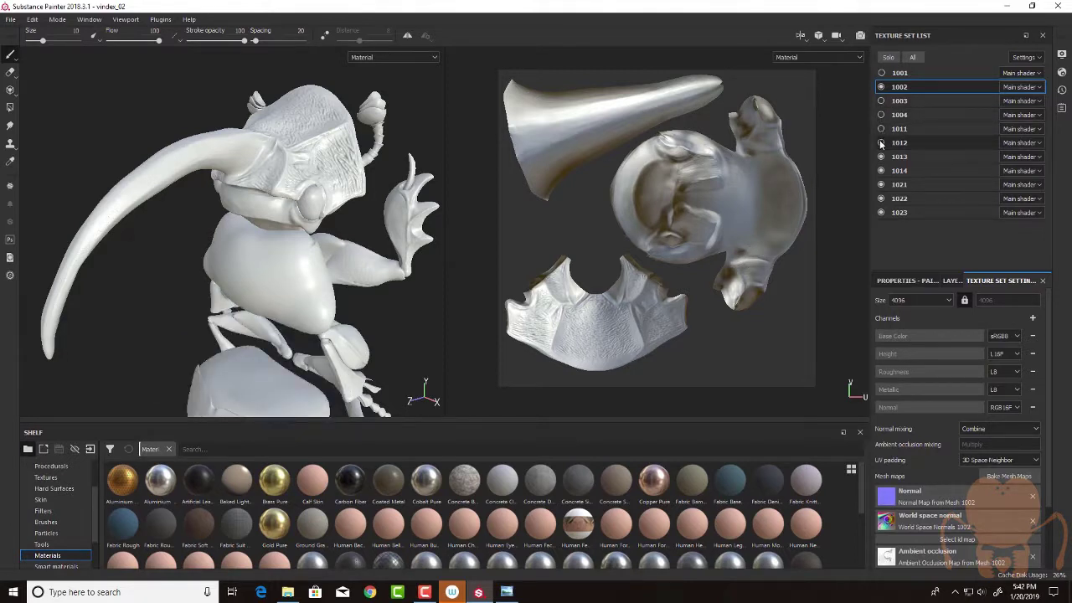
click(881, 158)
click(879, 158)
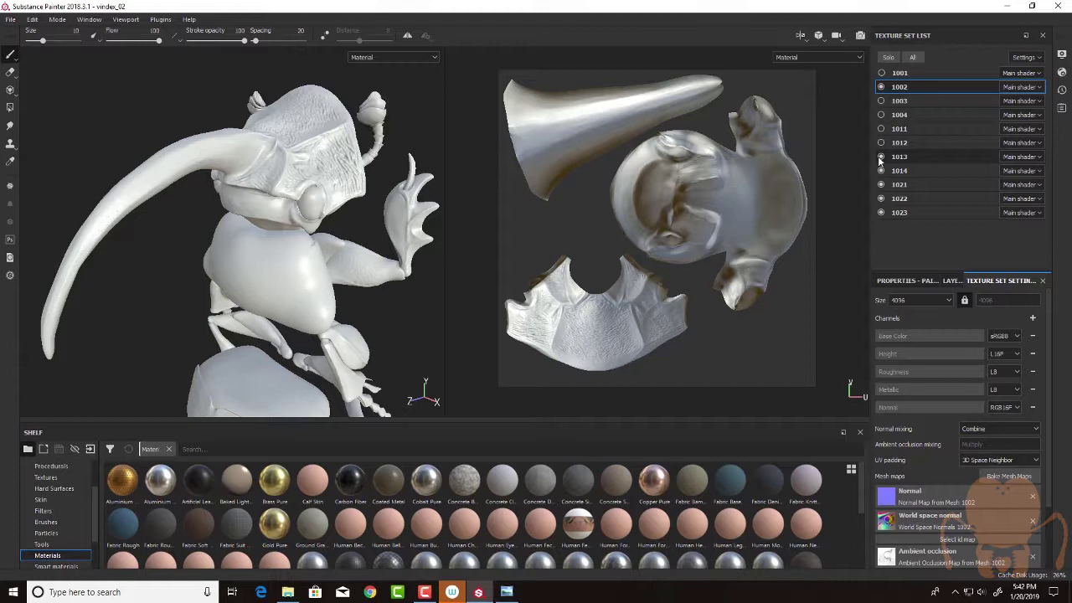
click(881, 171)
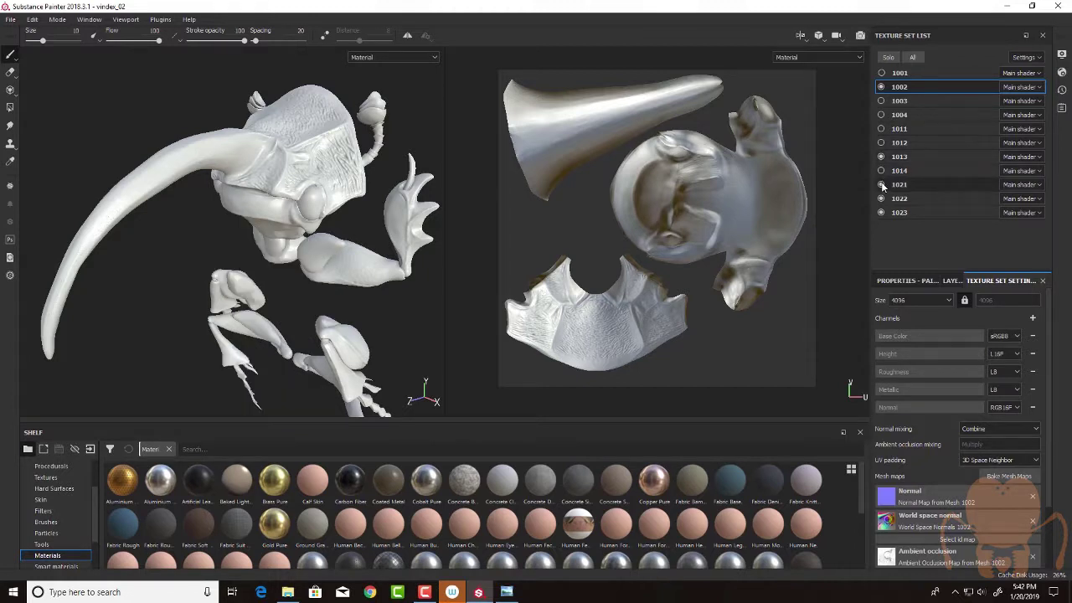
click(881, 184)
click(881, 198)
click(881, 213)
mouse_move(372, 303)
alt+mouse_down()
mouse_move(319, 288)
mouse_move(160, 282)
mouse_move(296, 287)
mouse_move(311, 316)
mouse_move(355, 325)
mouse_move(357, 310)
mouse_move(407, 301)
mouse_move(391, 301)
alt+mouse_up()
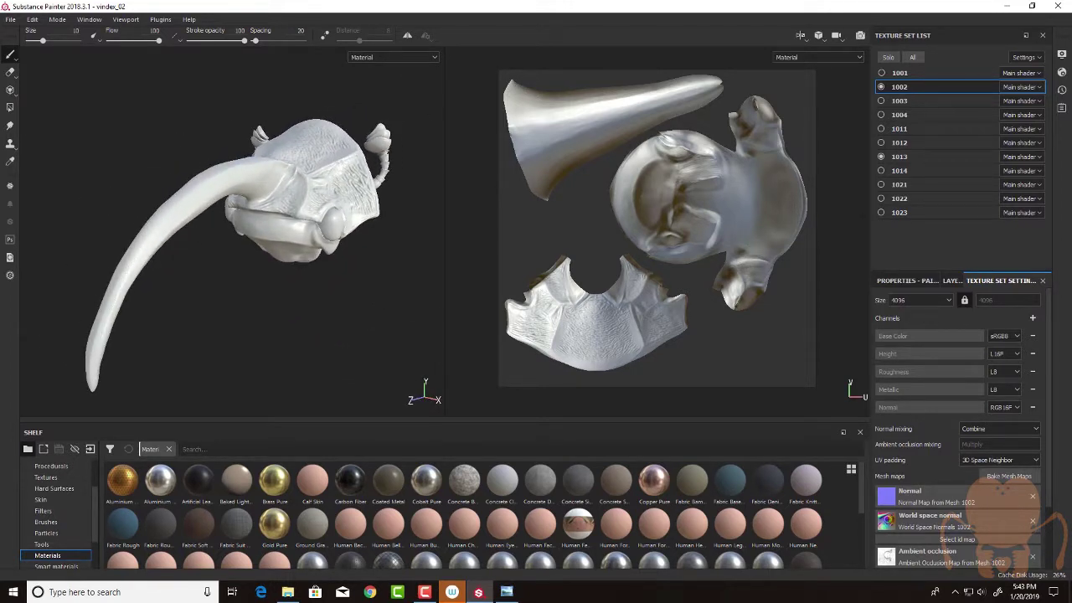
- Switch to Windows Photo Viewer, enlarge reference photo IMG_7089 beside the model and examine the beetle's head and horn up close
key(alt+Tab)
drag(193, 129, 687, 47)
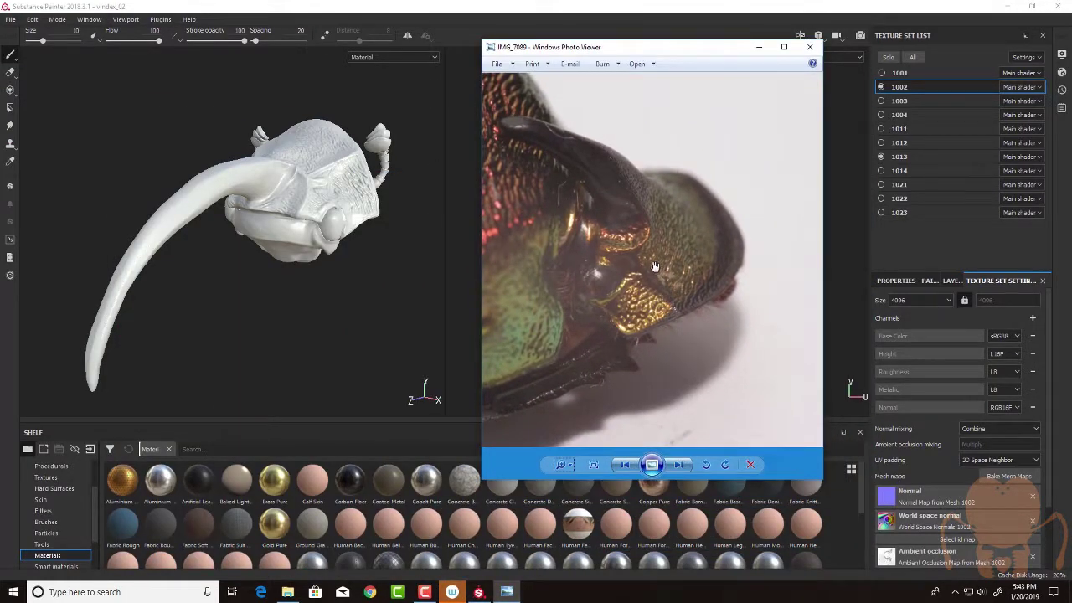
click(563, 465)
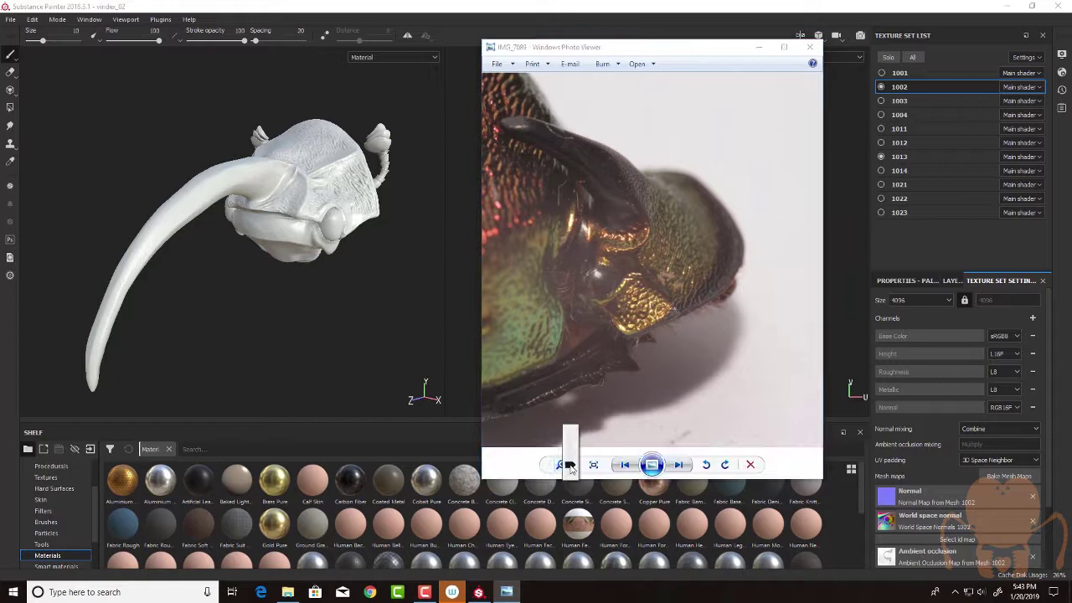
drag(570, 467, 572, 461)
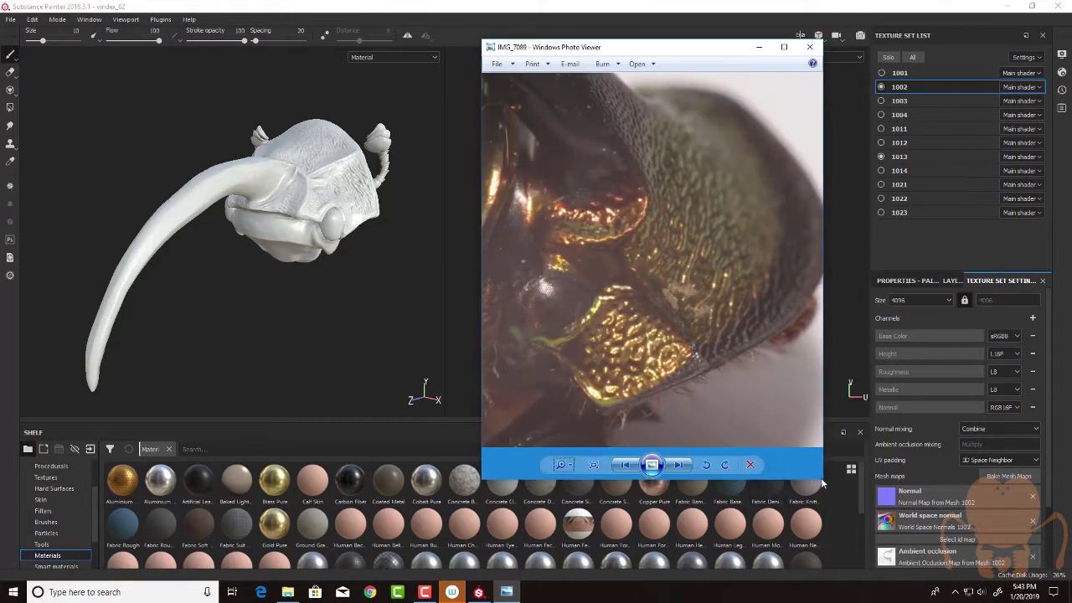
drag(820, 481, 961, 558)
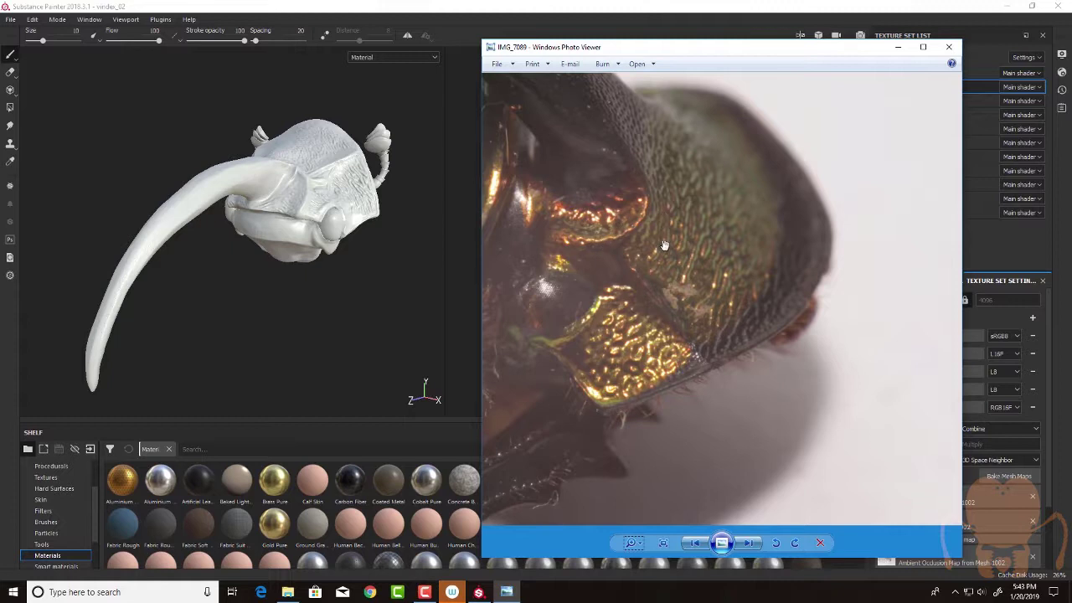
drag(667, 202, 818, 336)
drag(629, 246, 563, 253)
drag(678, 231, 712, 240)
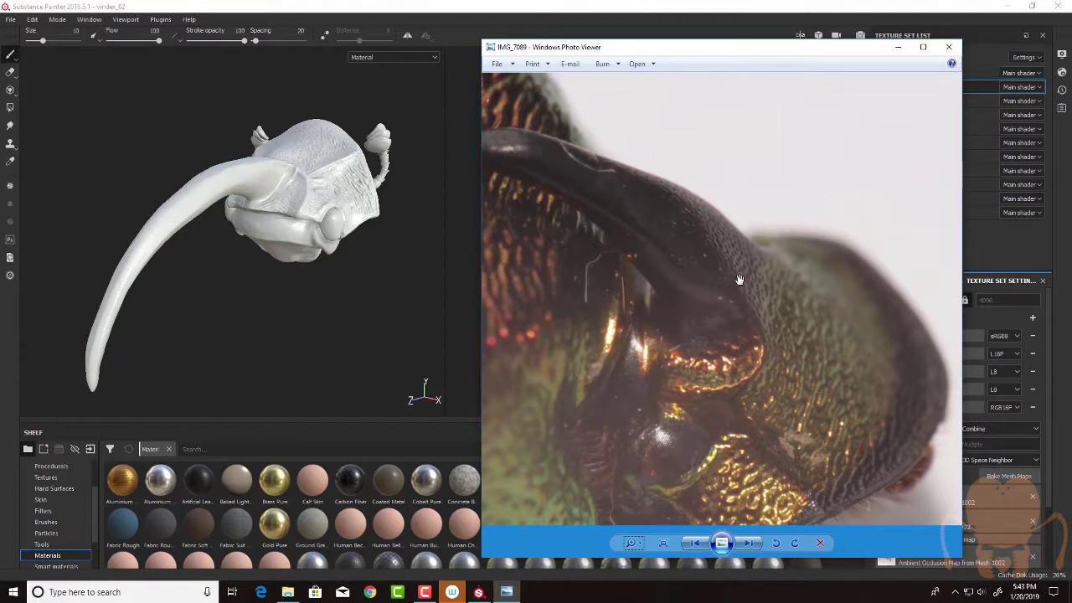
- Examine the head colours up close in reference photo IMG_7088, and move the photo viewer out of the way
click(747, 542)
click(748, 542)
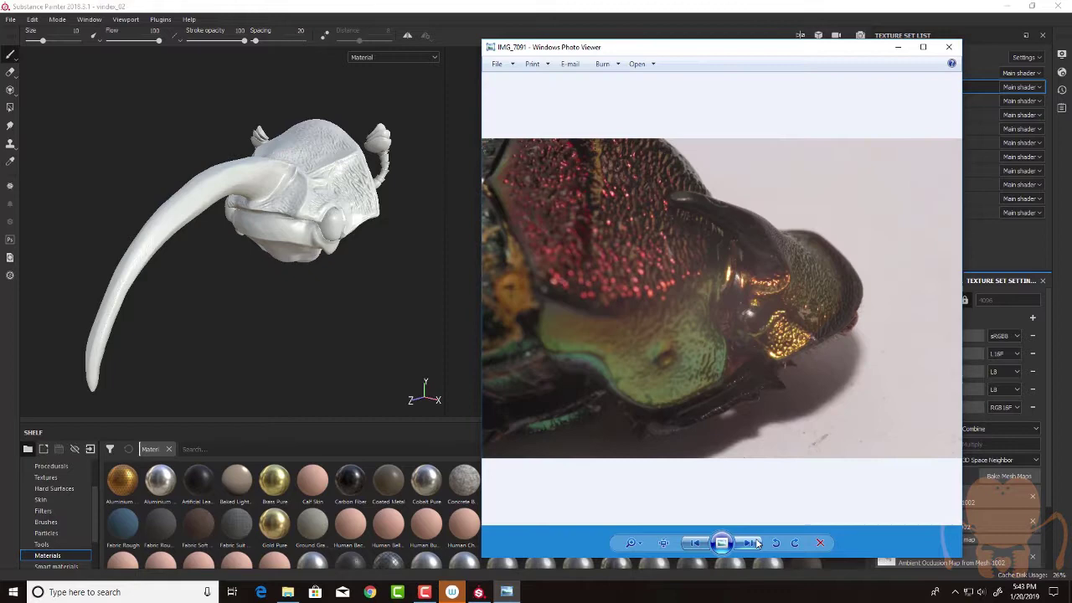
click(700, 546)
click(700, 546)
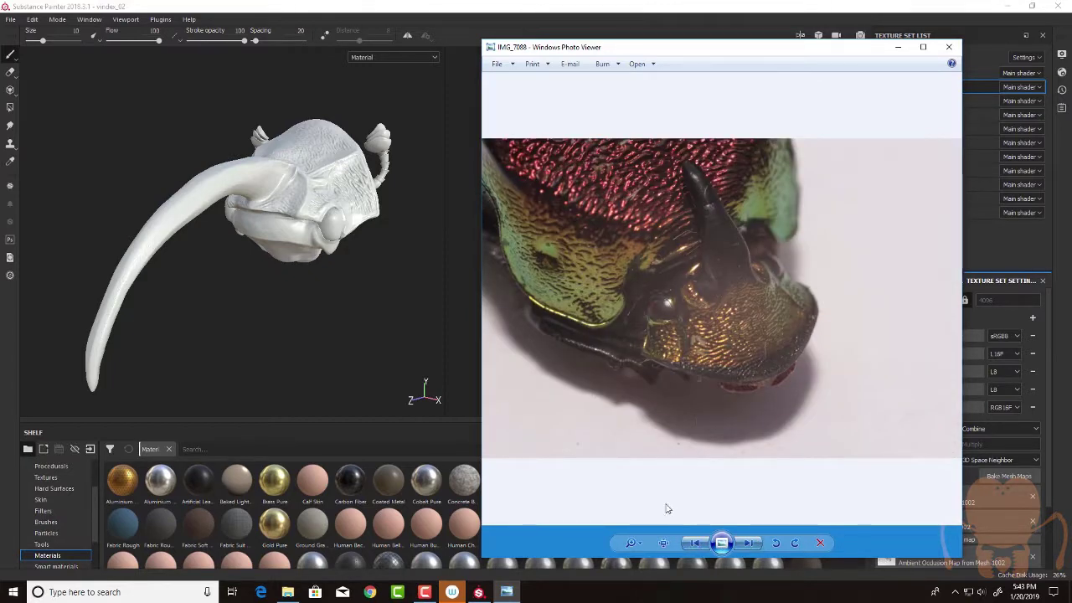
click(633, 544)
mouse_move(640, 546)
mouse_down()
mouse_move(642, 529)
mouse_move(642, 542)
mouse_up()
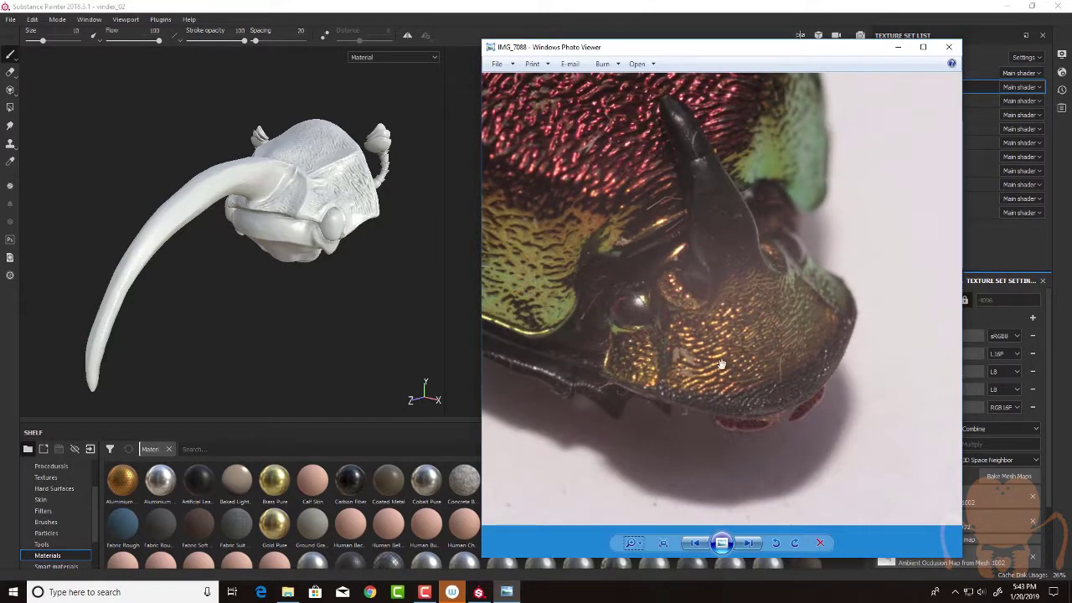
click(634, 544)
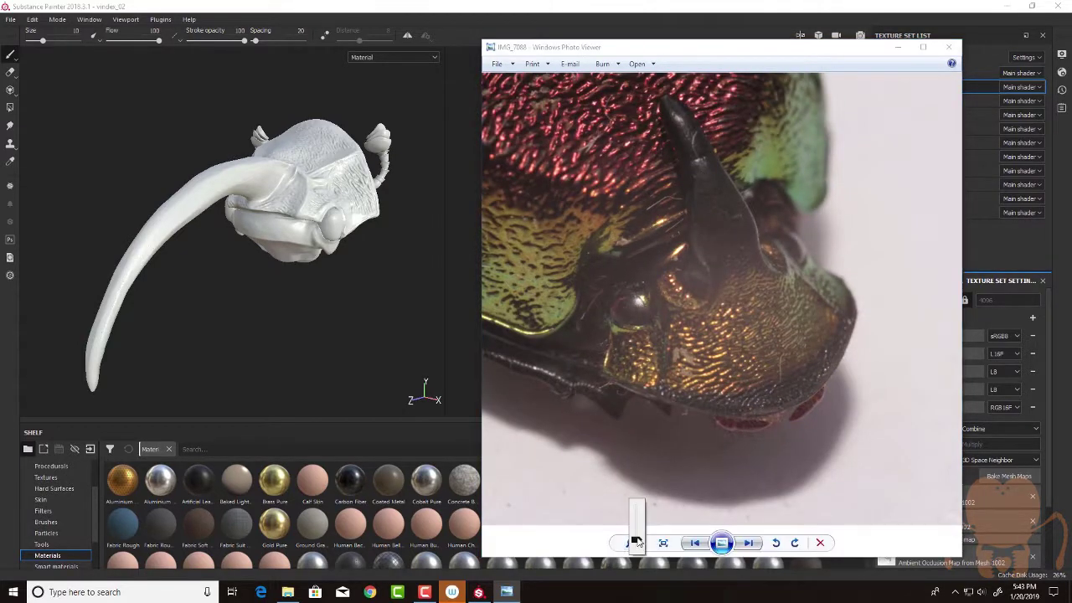
drag(637, 537, 637, 535)
click(637, 540)
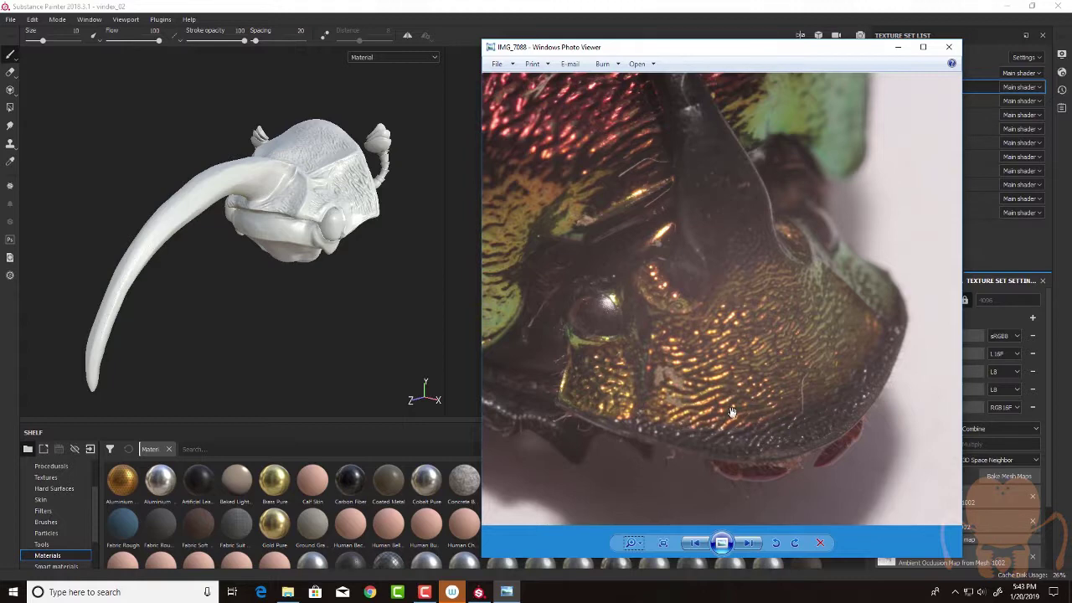
mouse_move(789, 50)
mouse_down()
mouse_move(319, 113)
mouse_move(0, 176)
mouse_up()
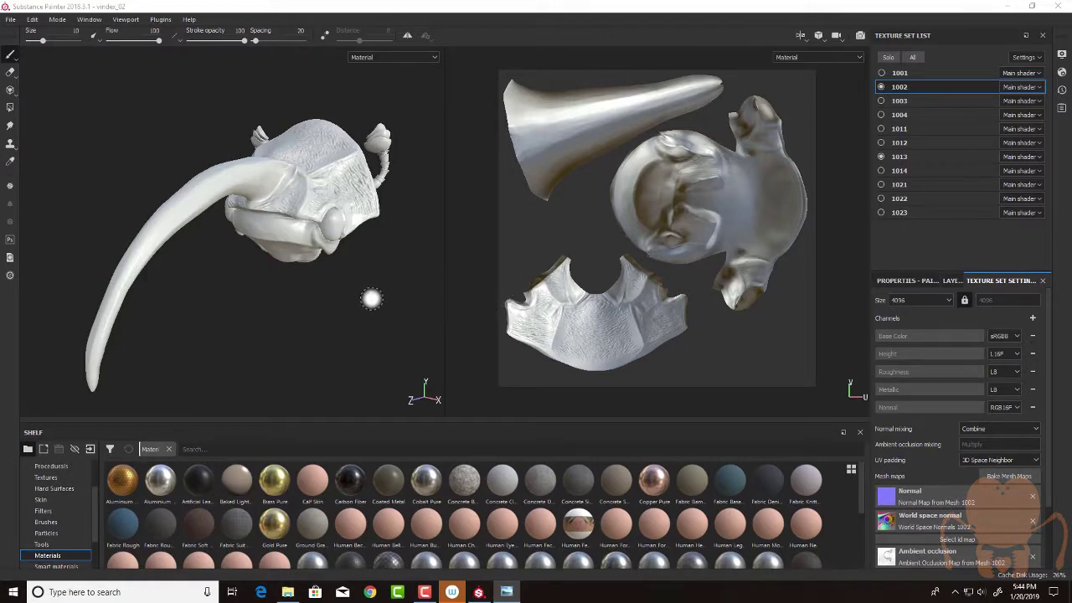
- Show the layer stack of texture set 1002 and dock it separately above the texture set list
alt+drag(371, 299, 342, 341)
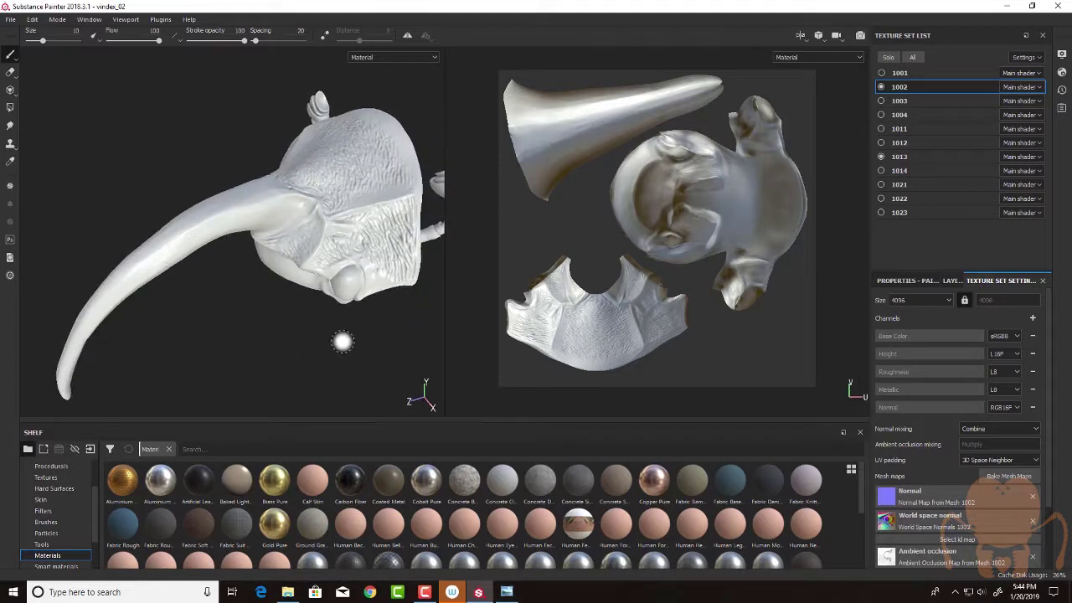
mouse_move(349, 341)
alt+middle_down()
mouse_move(324, 338)
mouse_move(339, 338)
alt+middle_up()
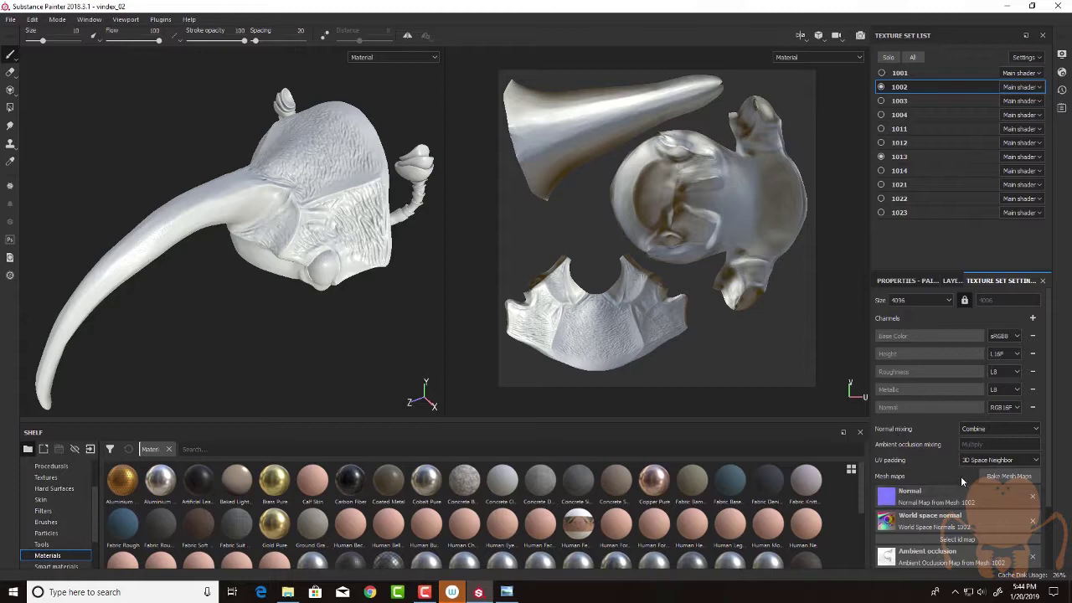
click(952, 280)
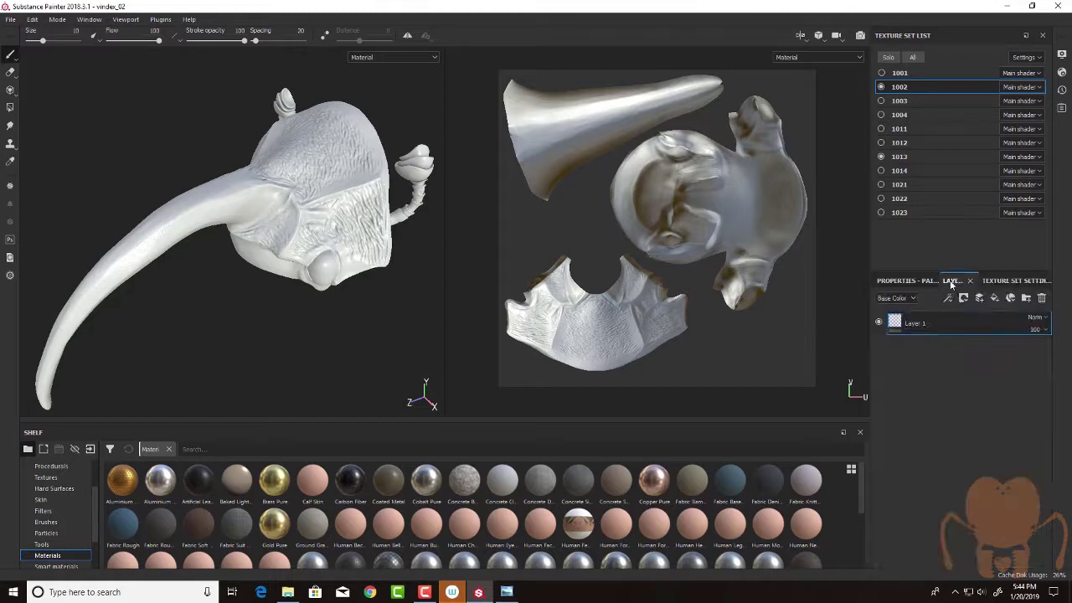
drag(951, 280, 888, 55)
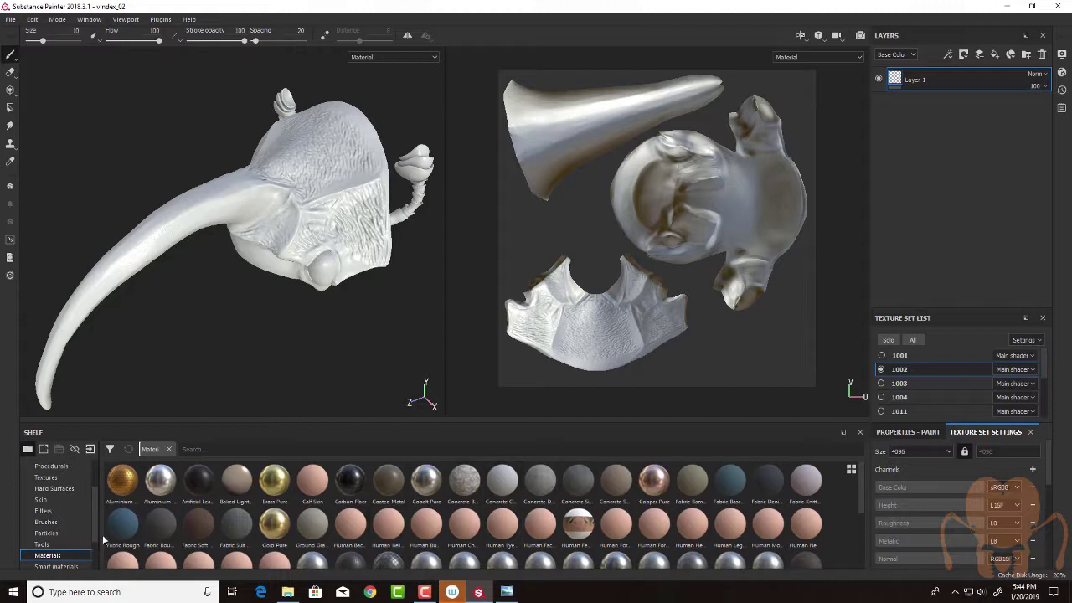
- Look through the available materials and smart materials, and add Gold Pure as a fill layer above Layer 1
scroll(94, 530, down, 2)
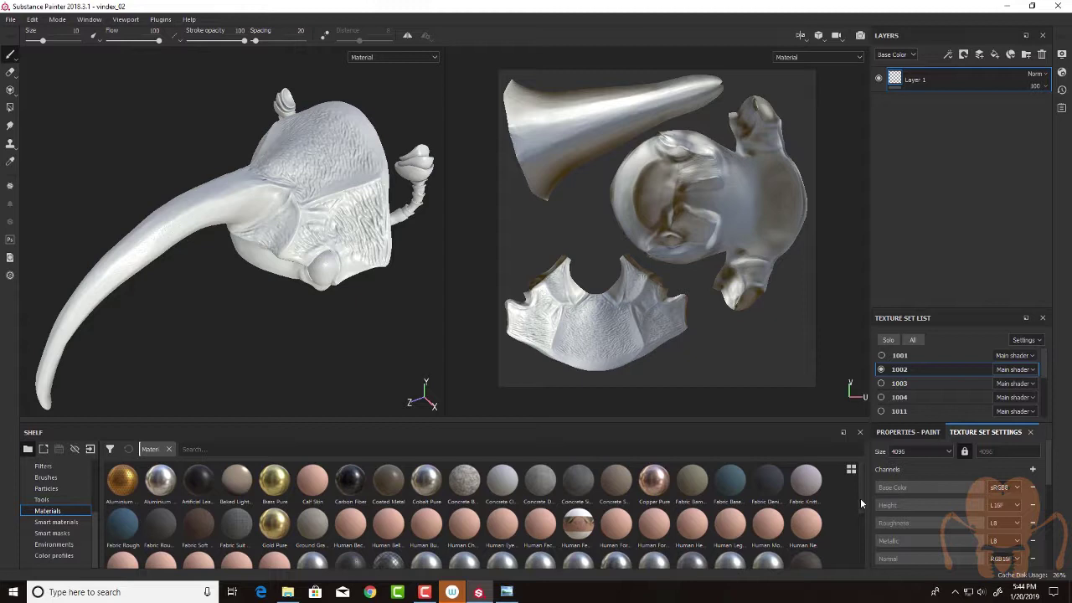
drag(861, 505, 859, 510)
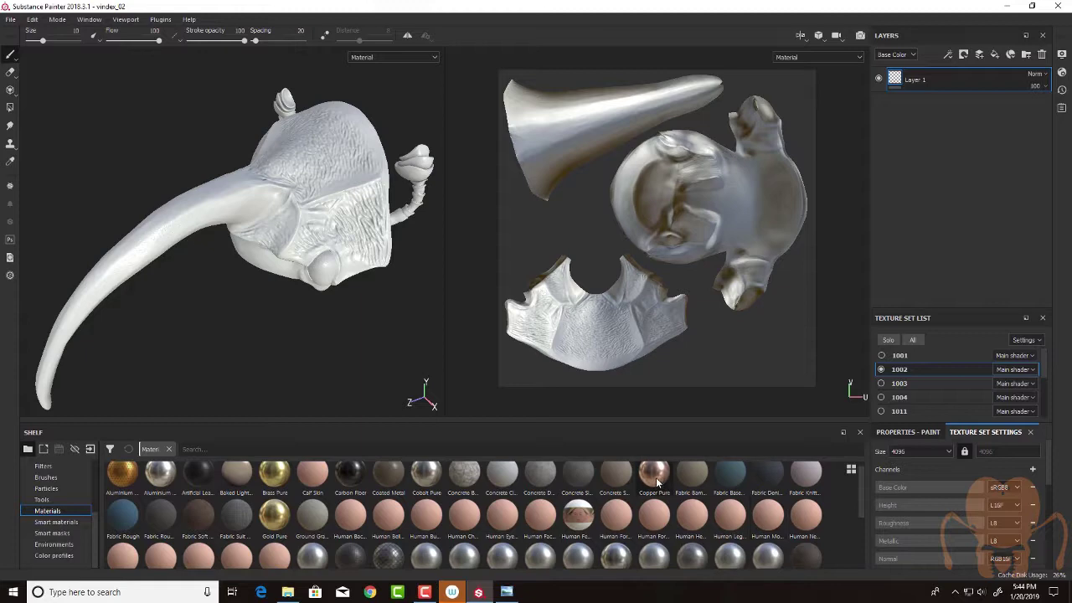
mouse_move(858, 506)
mouse_down()
mouse_move(860, 559)
mouse_move(860, 524)
mouse_up()
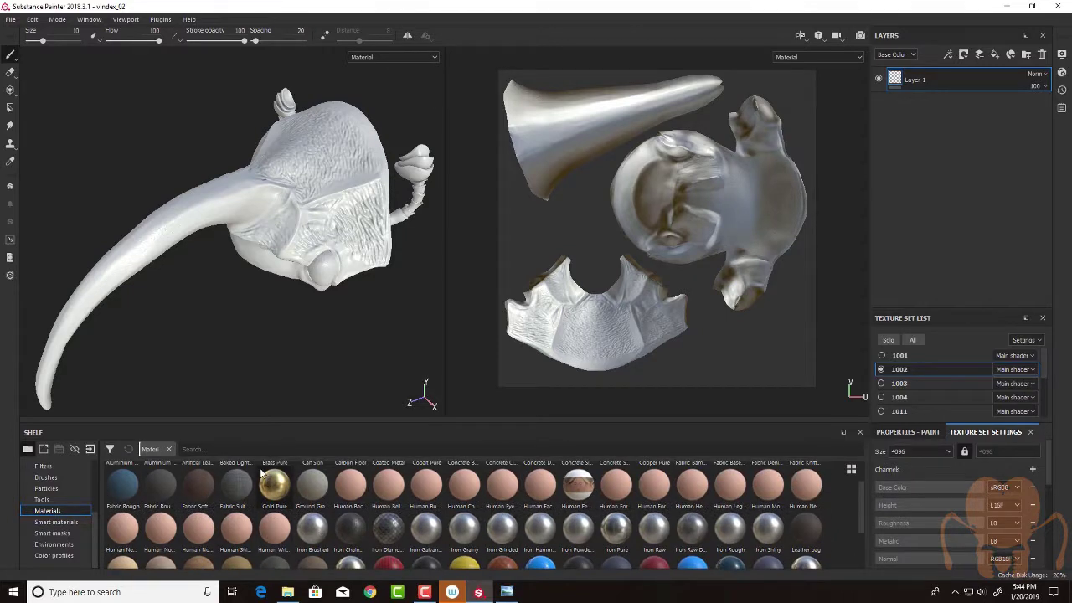
click(66, 523)
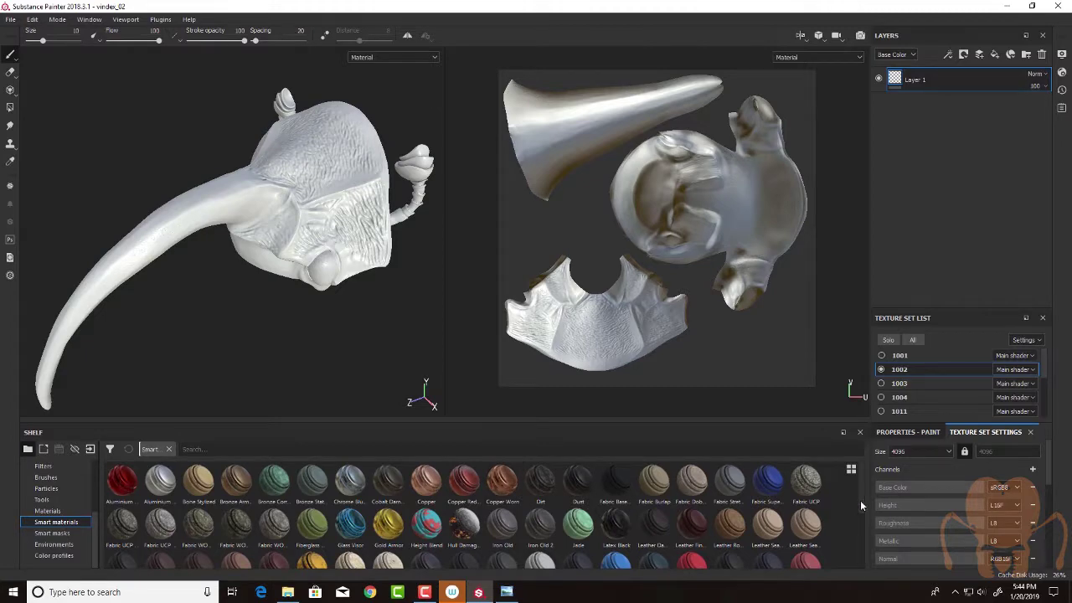
drag(861, 500, 858, 533)
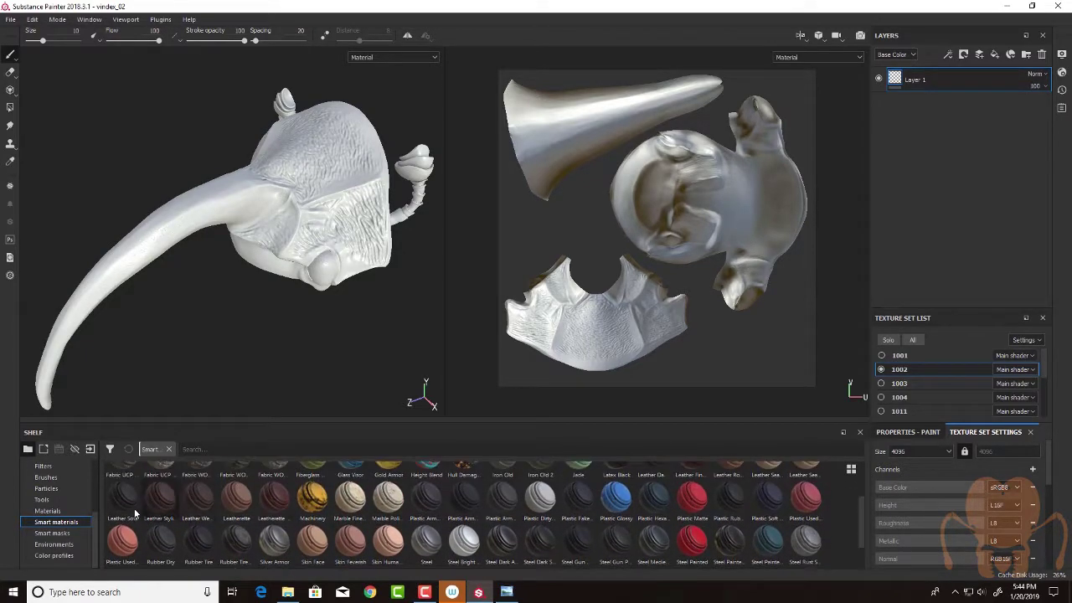
click(48, 511)
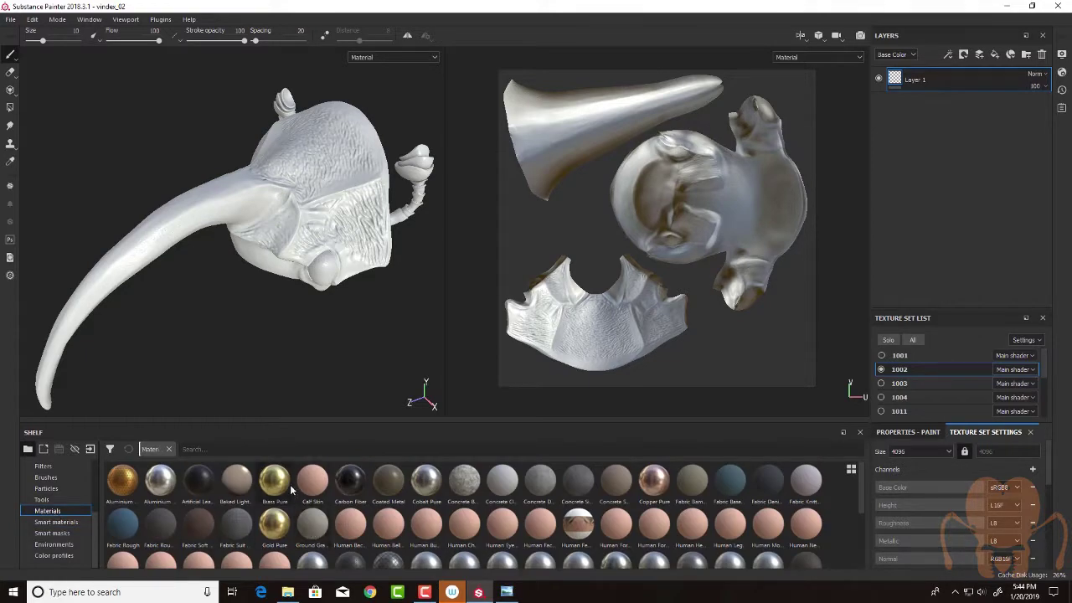
drag(276, 526, 951, 77)
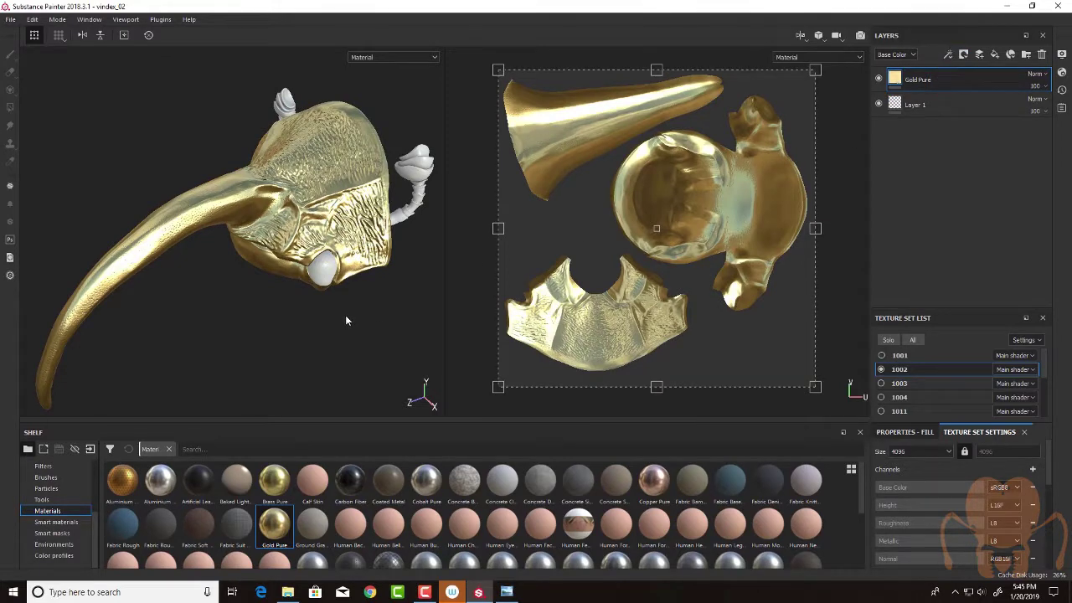
alt+drag(345, 318, 355, 359)
- Show the Gold Pure layer's fill properties and enlarge their area to reveal the base color, roughness and metallic settings
double_click(920, 80)
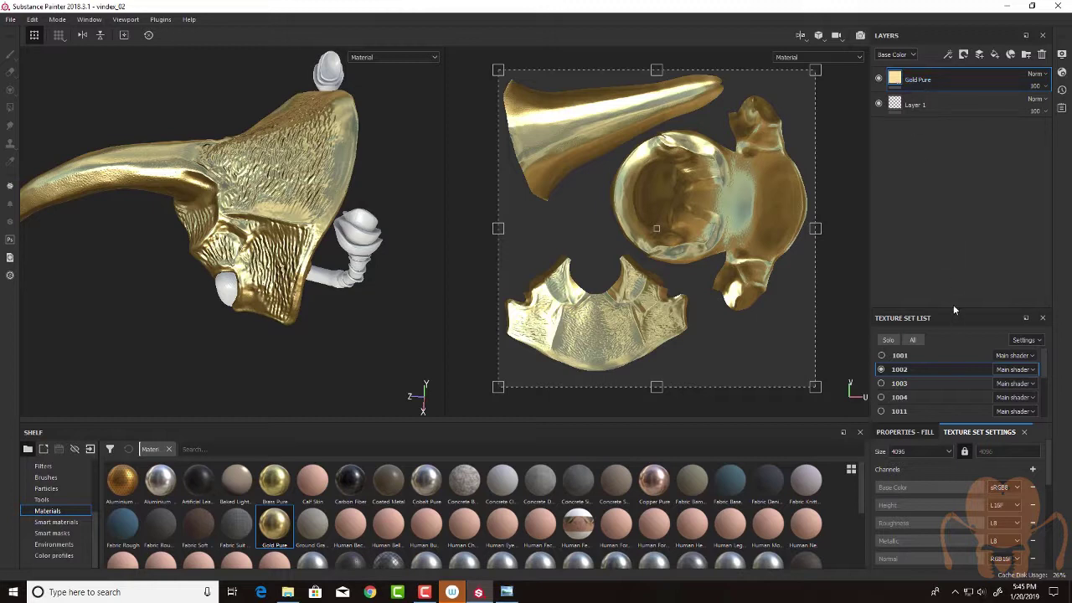
click(906, 433)
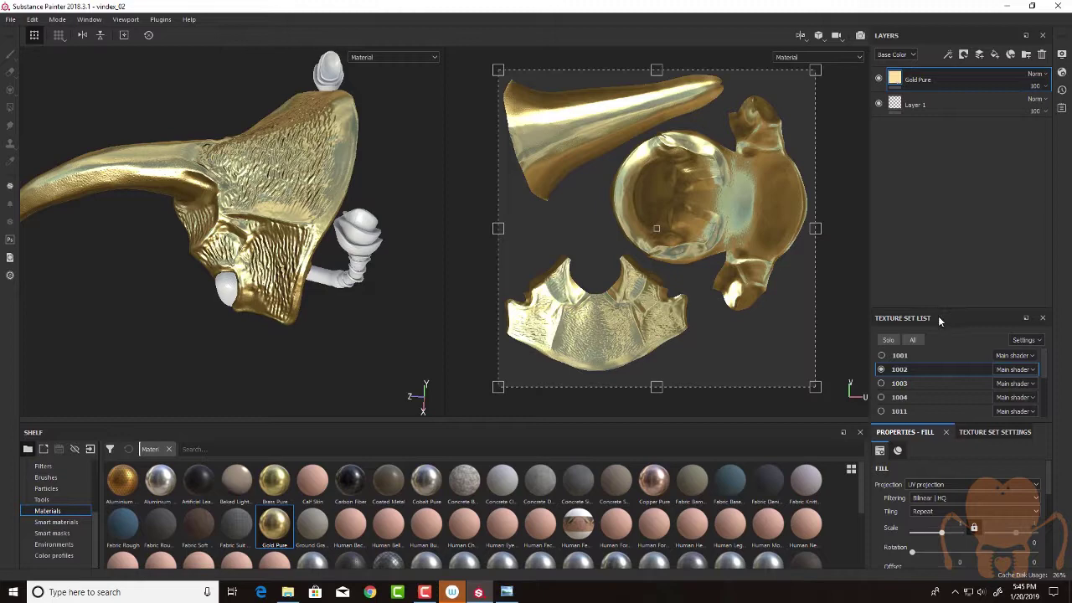
drag(943, 308, 945, 141)
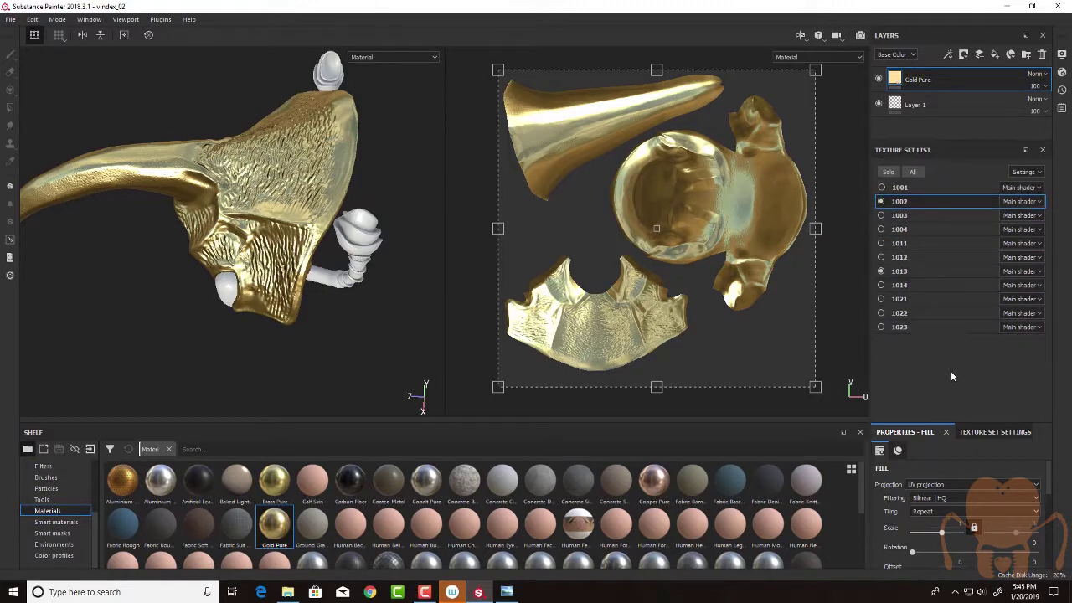
drag(955, 422, 940, 158)
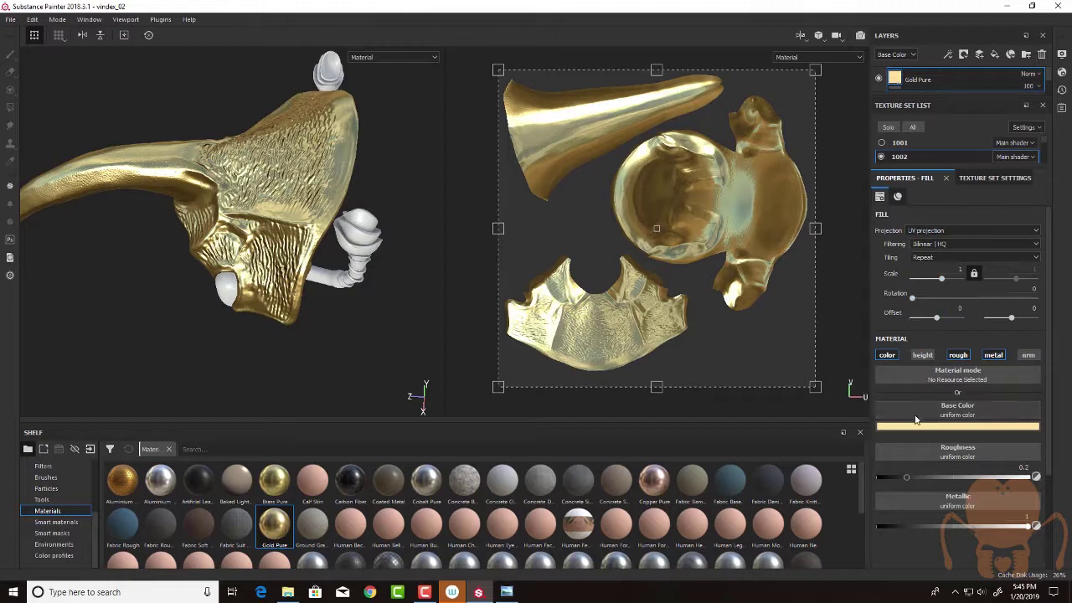
scroll(1045, 432, down, 2)
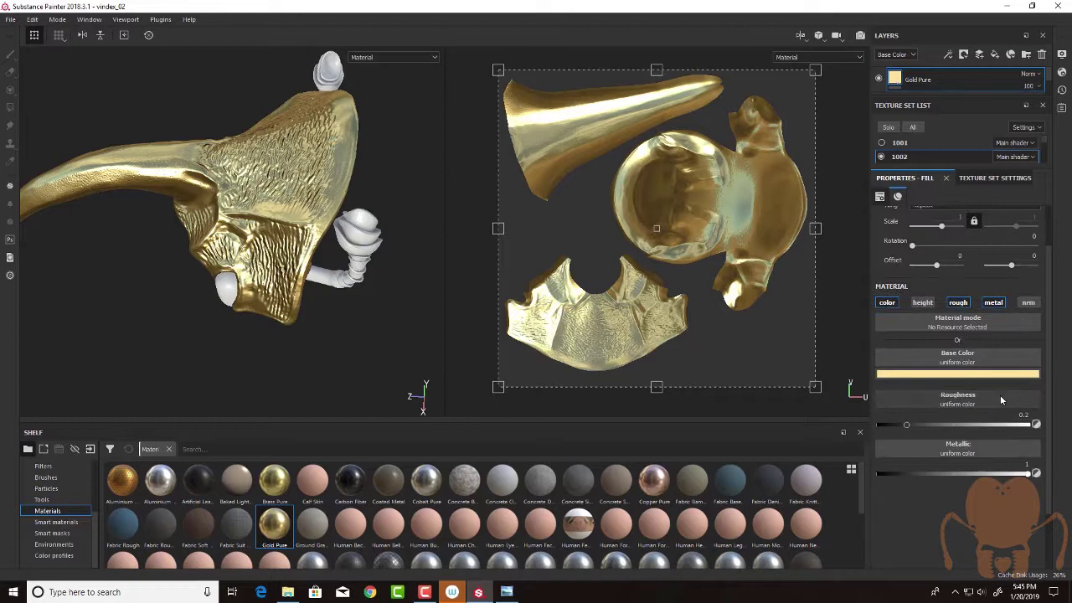
- Set the Gold Pure layer's base color to a darker orange-gold, R 0.671, G 0.379, B 0.083
click(953, 374)
drag(961, 404, 982, 414)
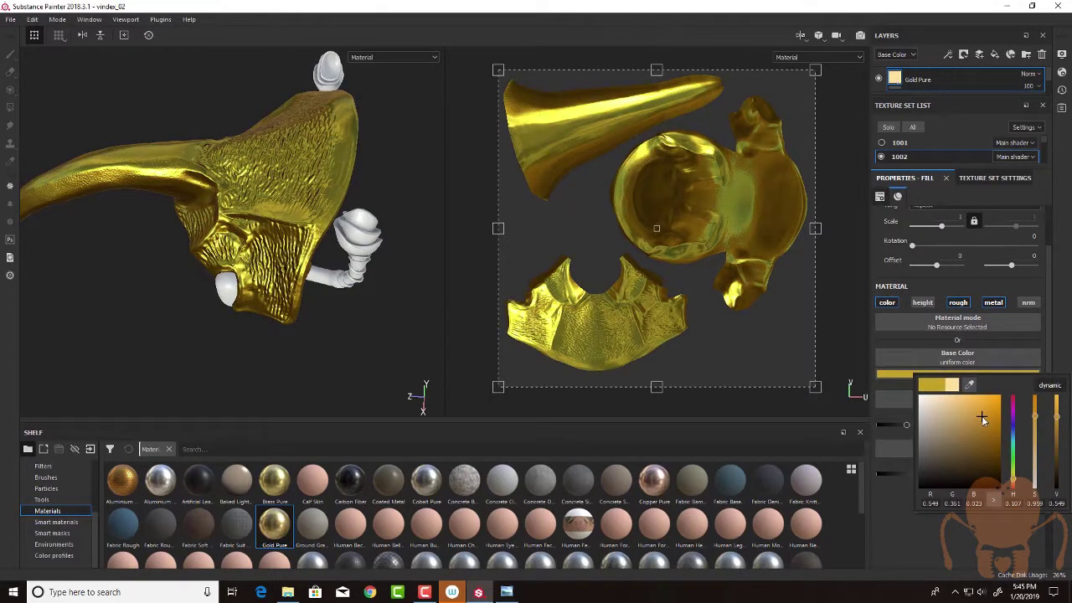
click(1015, 484)
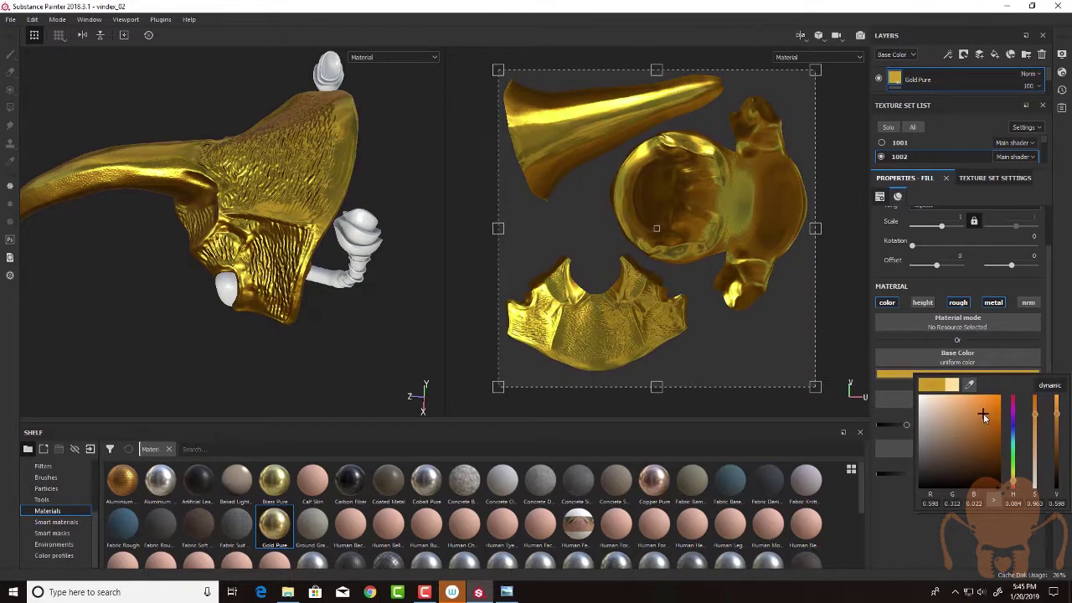
drag(984, 417, 967, 409)
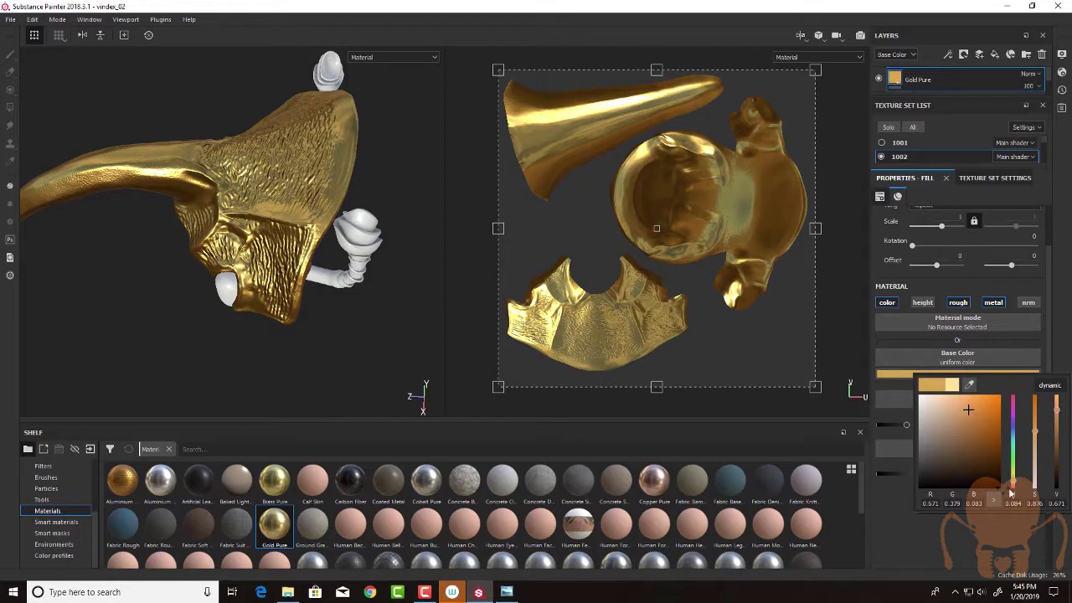
click(974, 543)
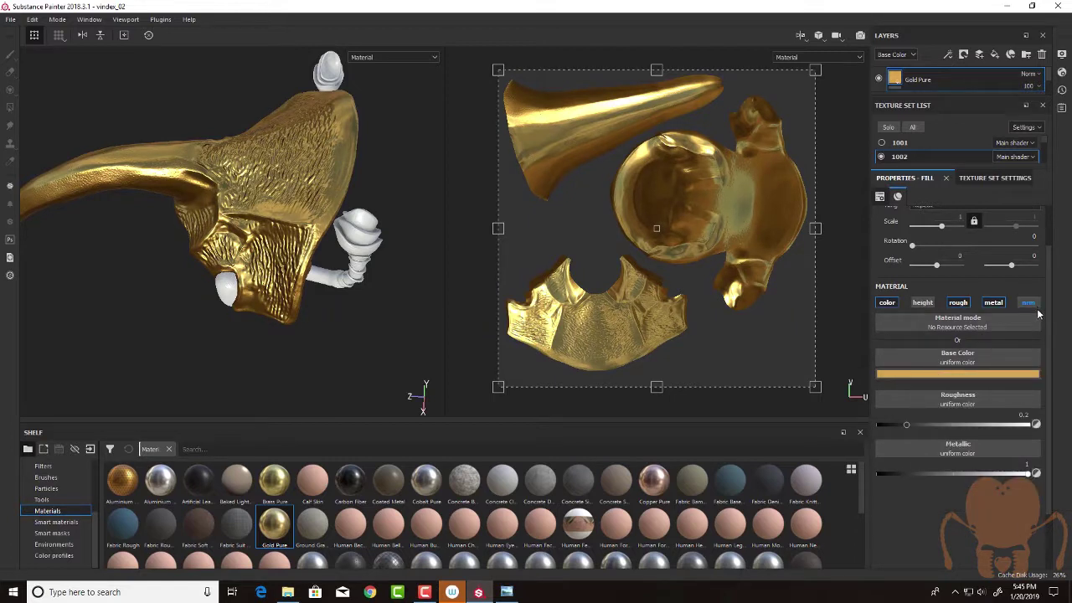
- Set the Gold Pure layer's roughness to 0.16 and keep its metallic value at 1
scroll(1048, 356, down, 2)
scroll(1047, 355, down, 1)
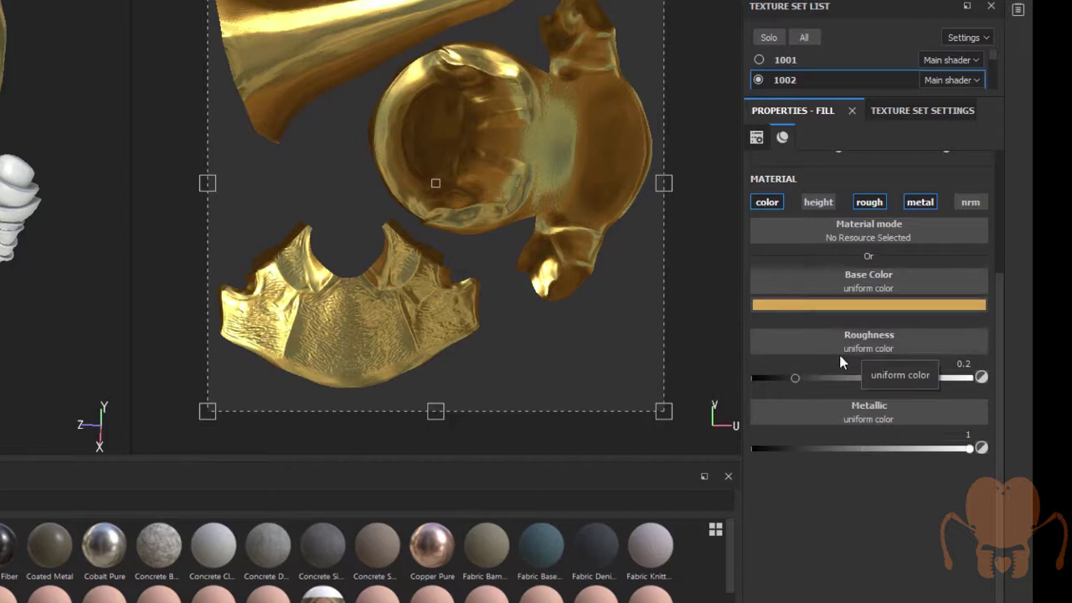
drag(796, 378, 701, 399)
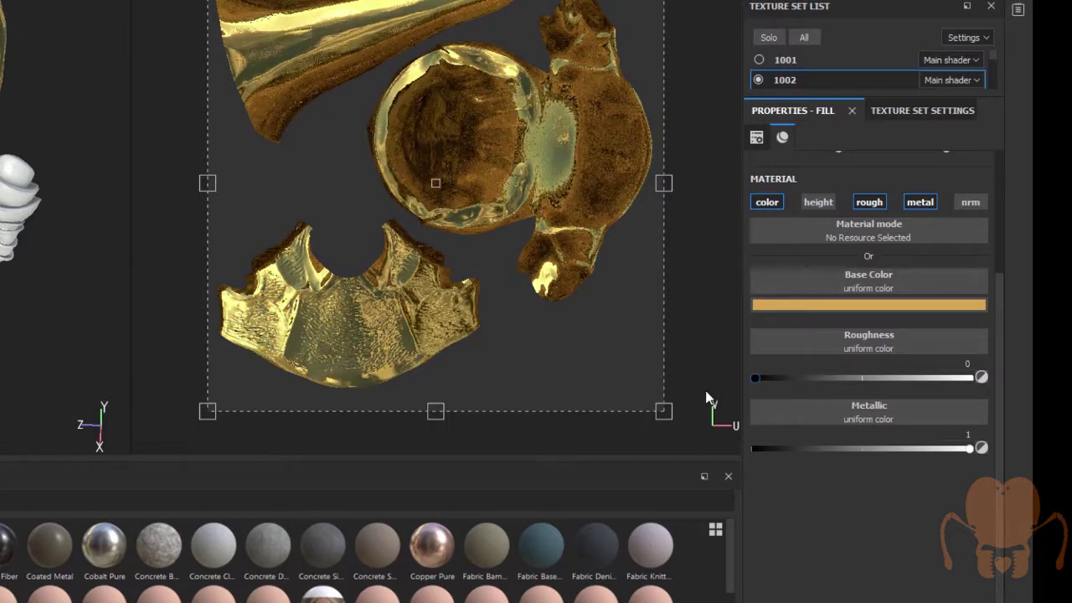
drag(762, 384, 787, 385)
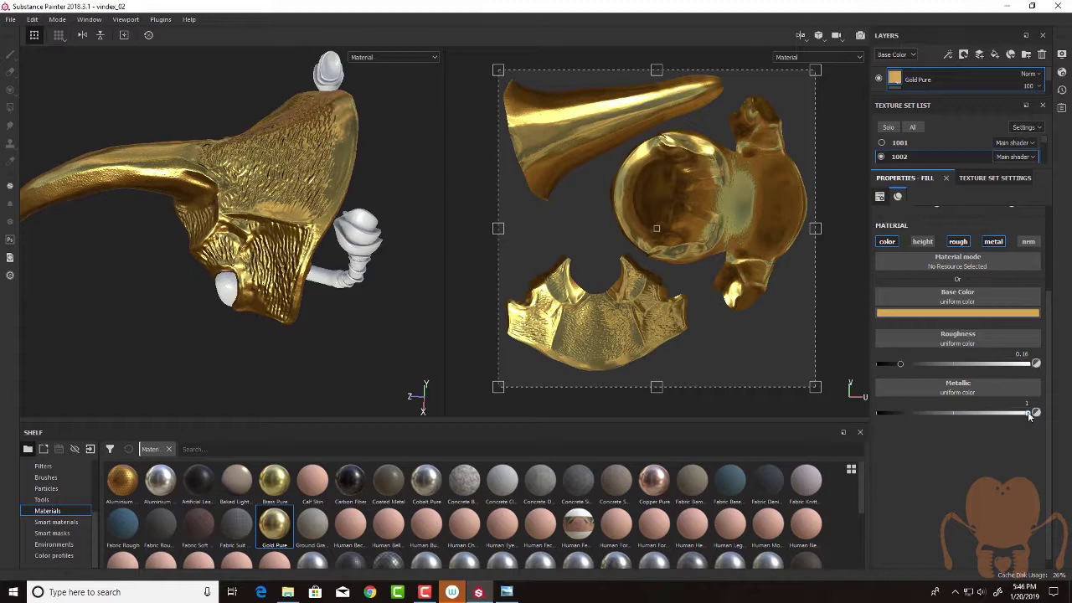
mouse_move(1029, 416)
mouse_down()
mouse_move(895, 418)
mouse_move(1041, 416)
mouse_up()
- Examine the gold finish up close on the head's ridged surfaces and along the pitted horn
alt+drag(375, 338, 344, 349)
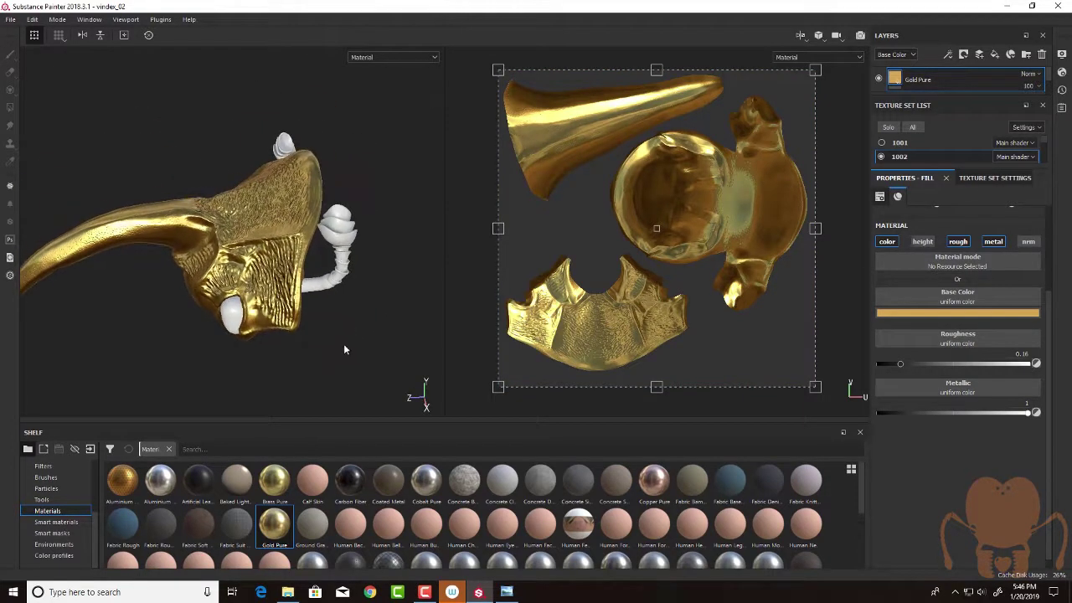
alt+right_drag(344, 349, 417, 333)
alt+drag(416, 333, 337, 347)
alt+right_drag(337, 347, 411, 358)
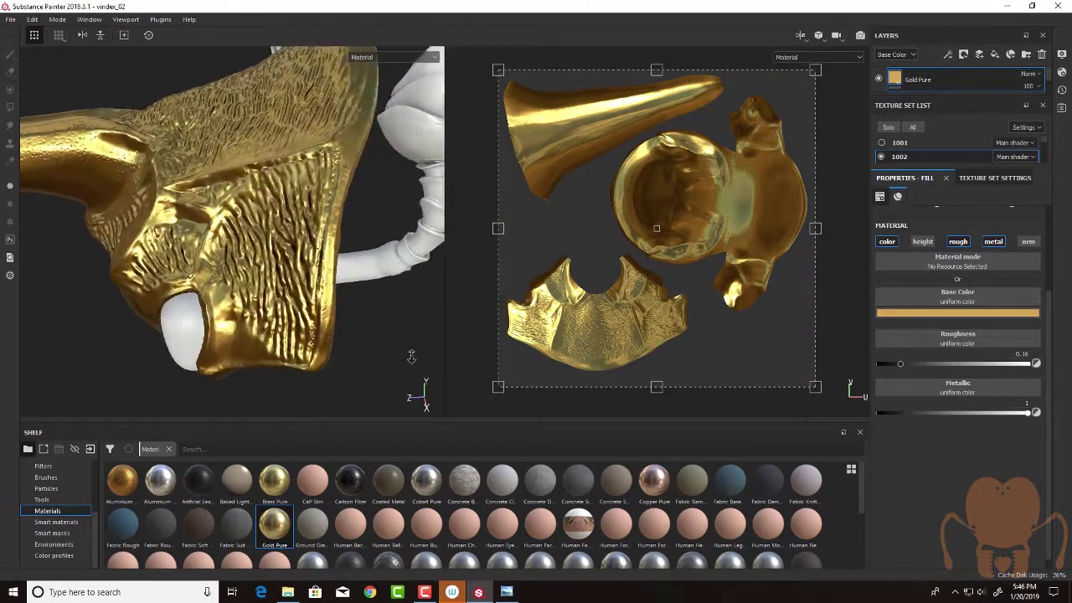
alt+drag(411, 356, 368, 248)
alt+drag(396, 299, 401, 312)
alt+middle_drag(424, 224, 402, 250)
alt+drag(401, 250, 428, 251)
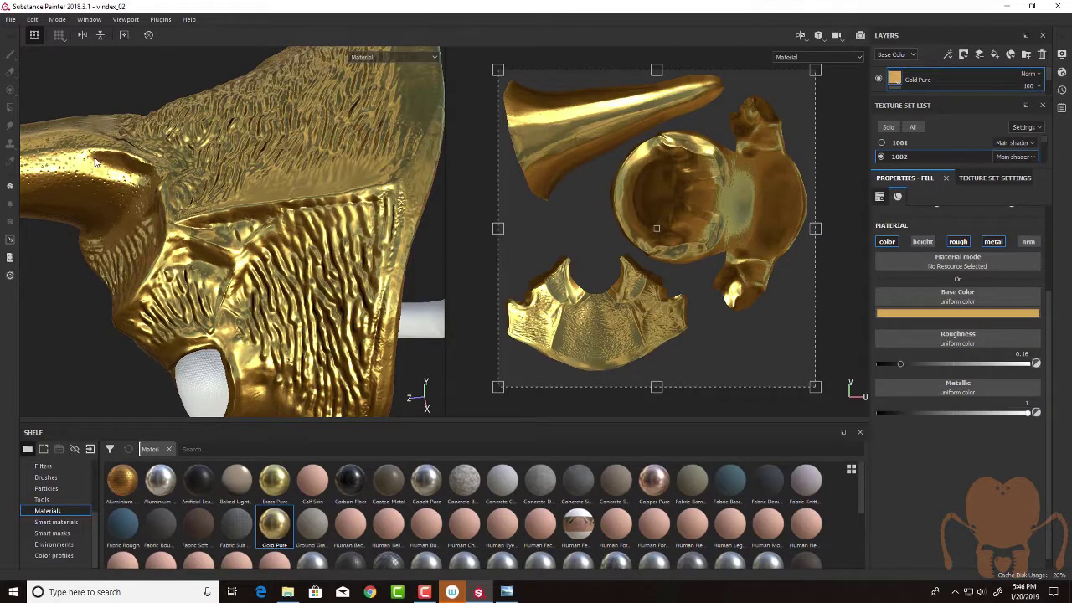
alt+drag(74, 254, 214, 221)
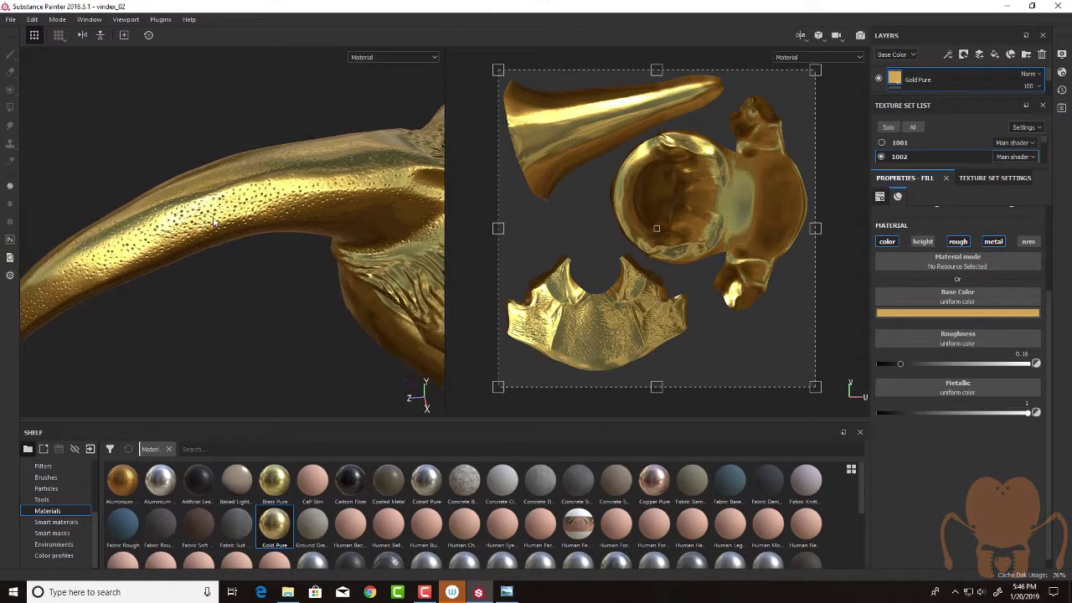
- Set the Gold Pure base color to a deeper, more saturated orange, about R 0.588, G 0.215, B 0.007
click(941, 312)
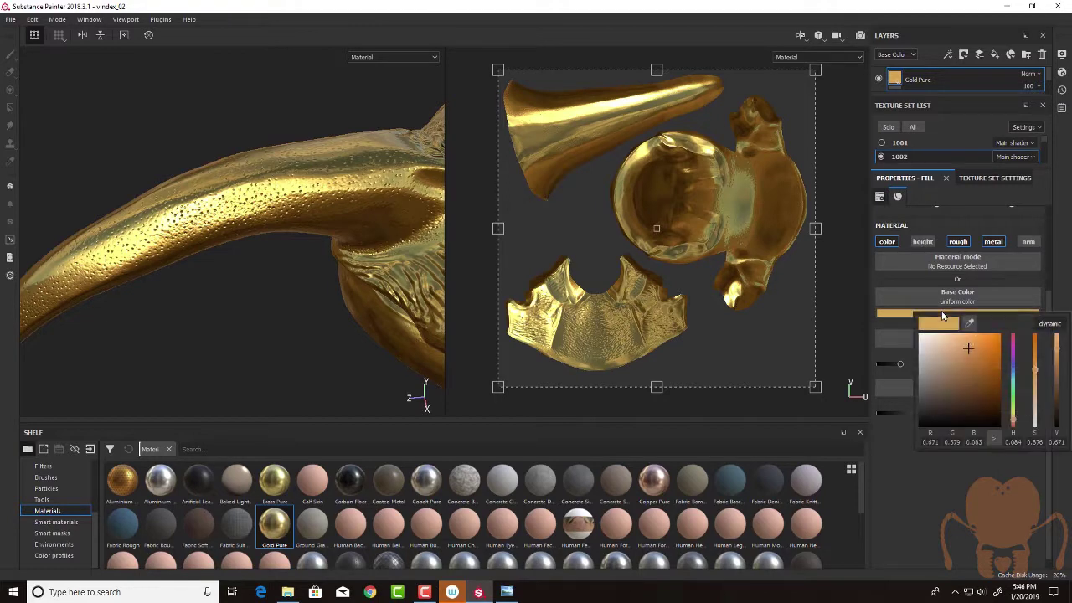
drag(970, 350, 982, 360)
alt+drag(369, 347, 128, 335)
click(914, 311)
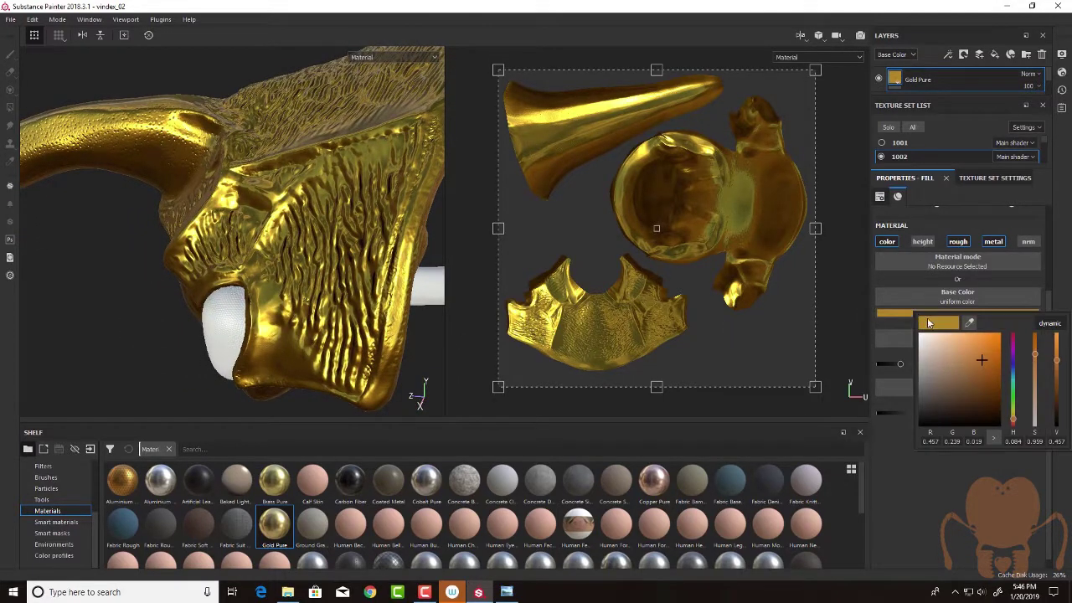
mouse_move(983, 361)
mouse_down()
mouse_move(1000, 364)
mouse_move(994, 352)
mouse_move(977, 368)
mouse_move(977, 355)
mouse_move(971, 368)
mouse_move(985, 370)
mouse_move(985, 385)
mouse_move(999, 347)
mouse_move(994, 355)
mouse_up()
drag(1014, 424, 1014, 427)
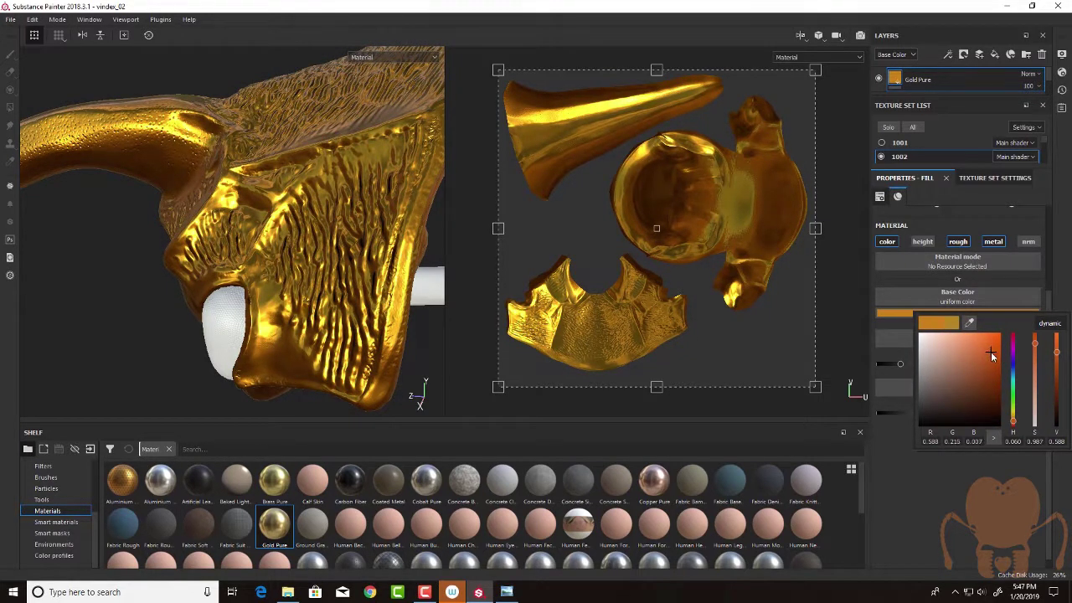
click(78, 291)
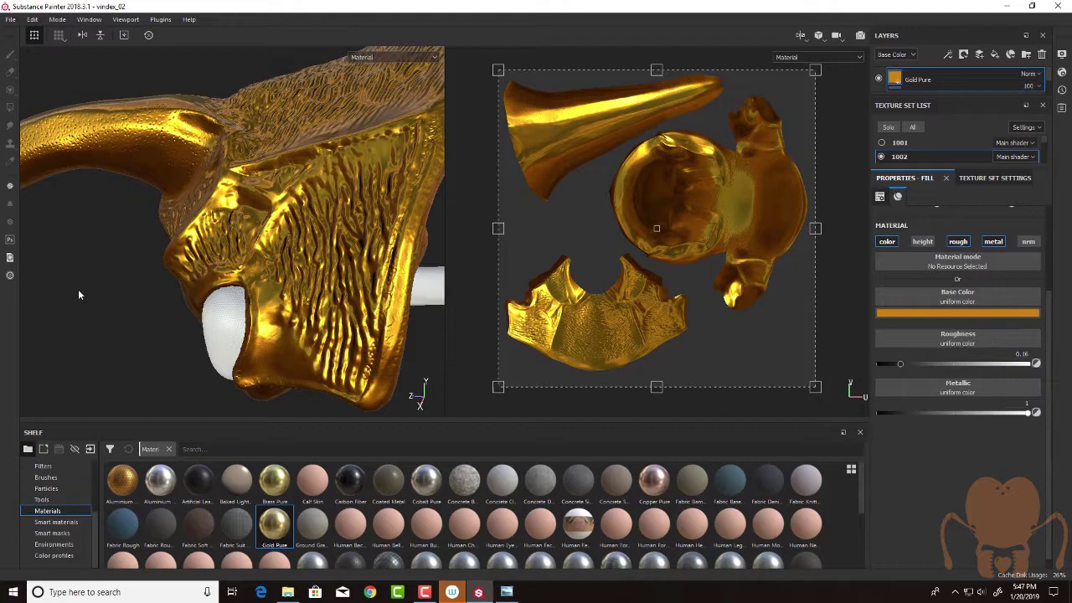
- Check the recolored head from above and save the project
alt+drag(77, 291, 106, 264)
alt+right_drag(106, 263, 227, 259)
alt+drag(227, 259, 123, 359)
click(10, 19)
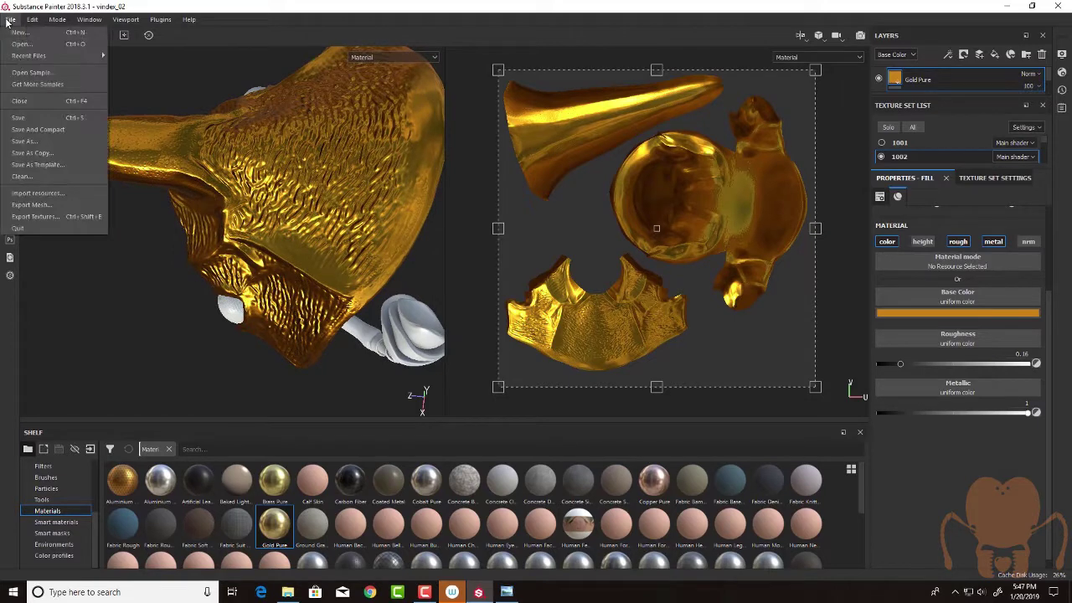
click(15, 119)
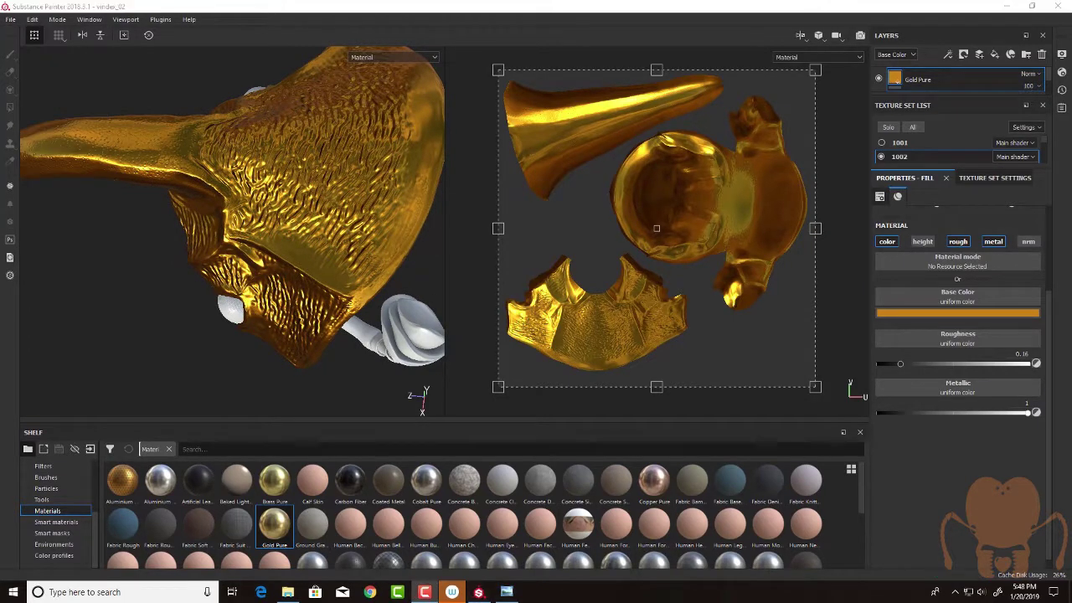
- Bring up reference photo IMG_7088 in the photo viewer to compare the head colors, and move its window out of the way
click(507, 592)
drag(414, 99, 487, 47)
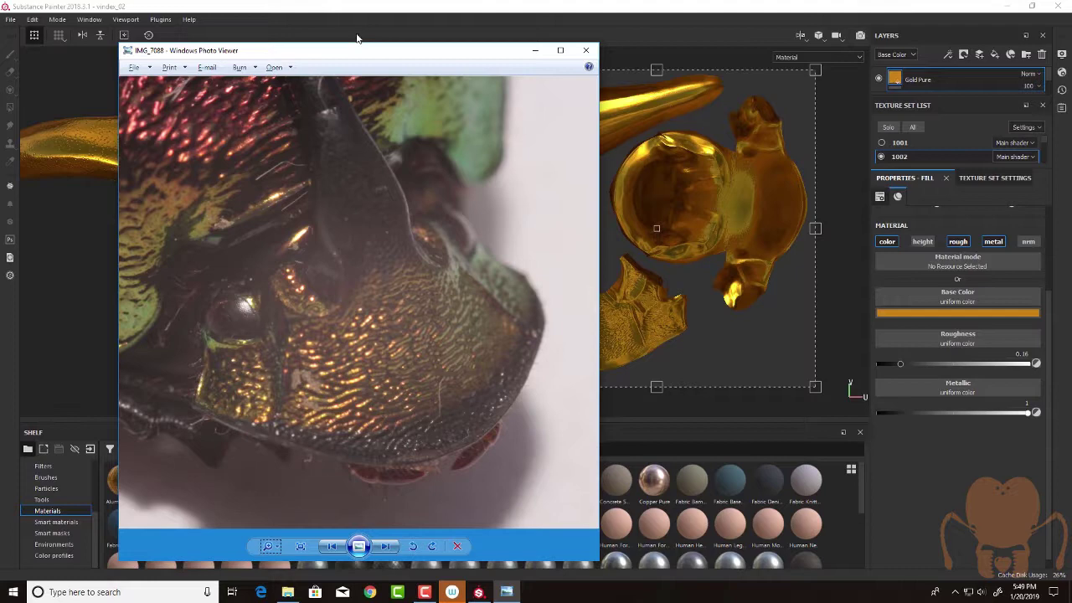
drag(381, 55, 0, 124)
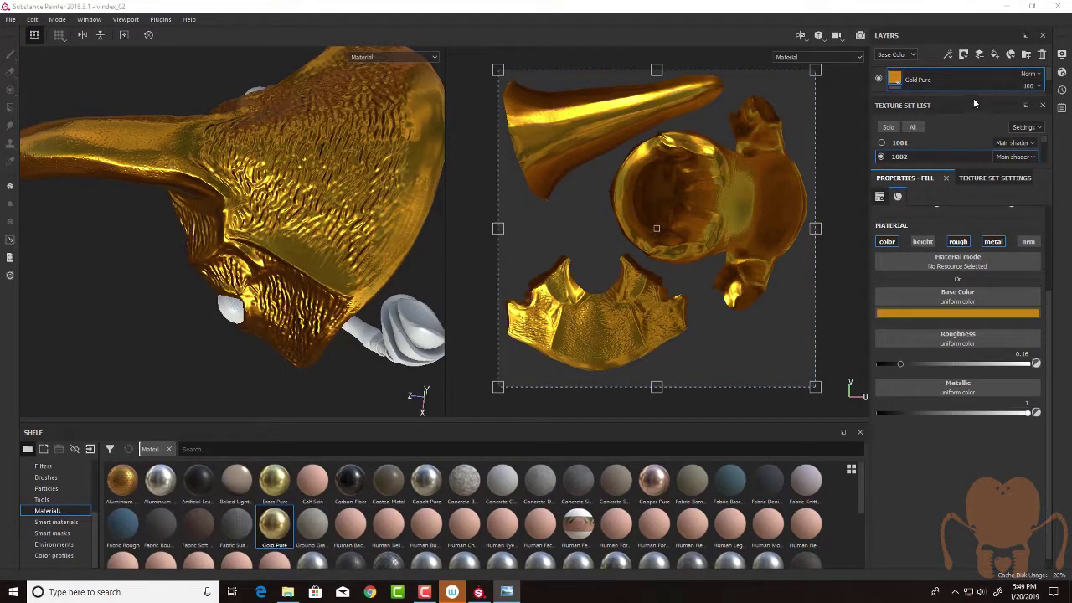
- Add the Plastic Glossy Pure material as a fill layer between Gold Pure and Layer 1, and hide the Gold Pure layer
drag(974, 95, 974, 179)
click(949, 103)
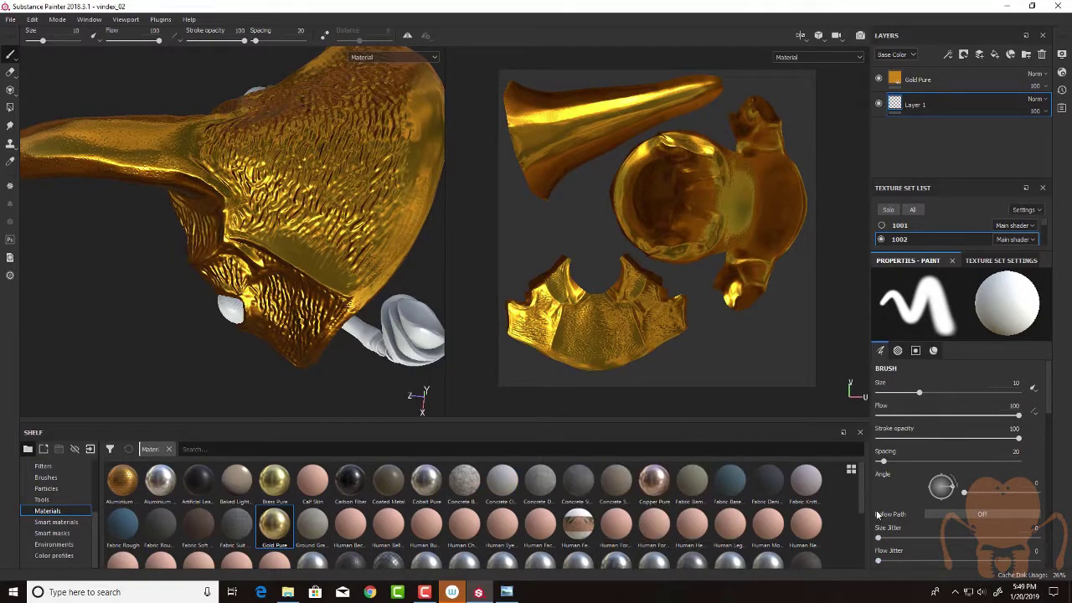
drag(864, 503, 857, 557)
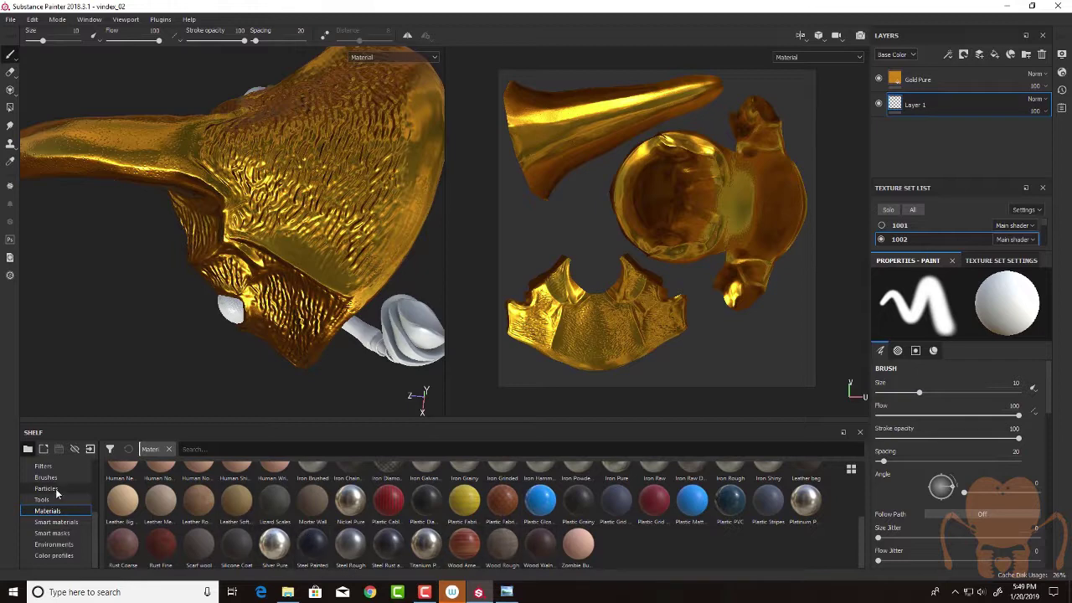
scroll(410, 526, up, 3)
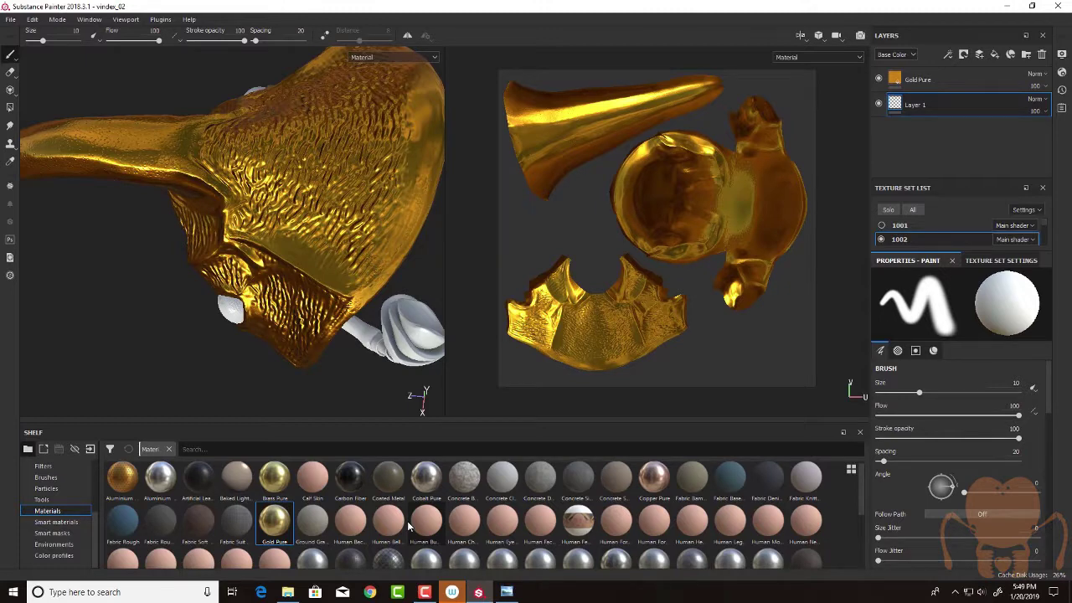
scroll(410, 526, down, 3)
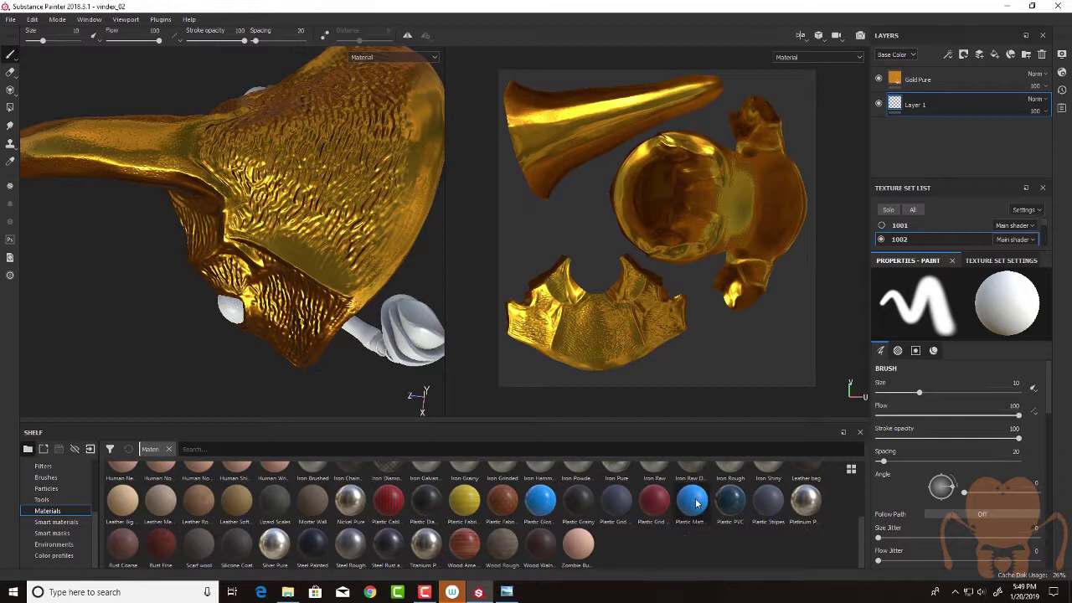
click(583, 504)
click(544, 503)
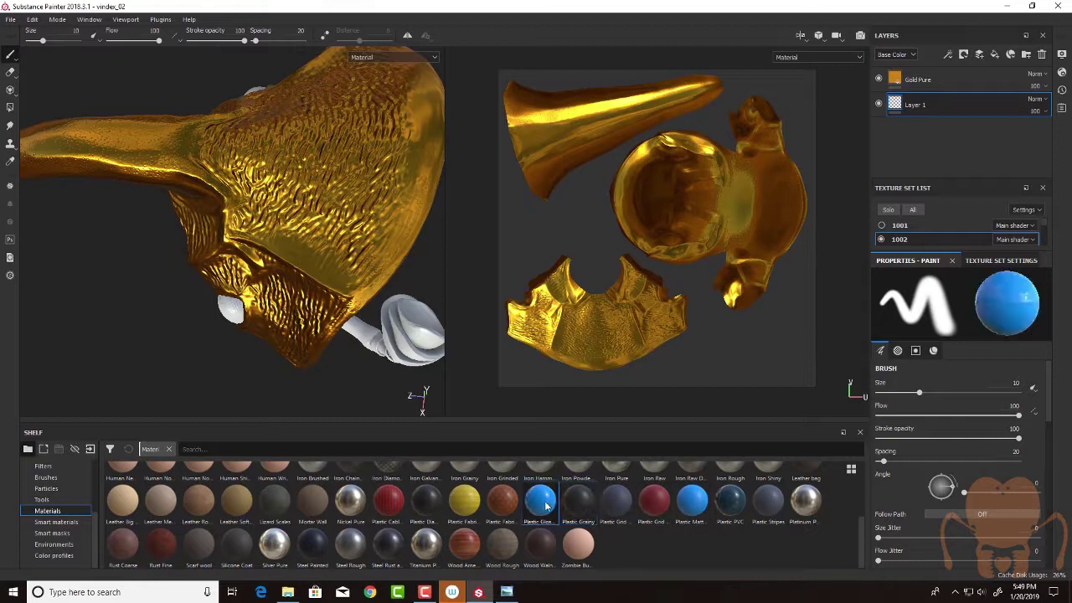
drag(542, 501, 963, 104)
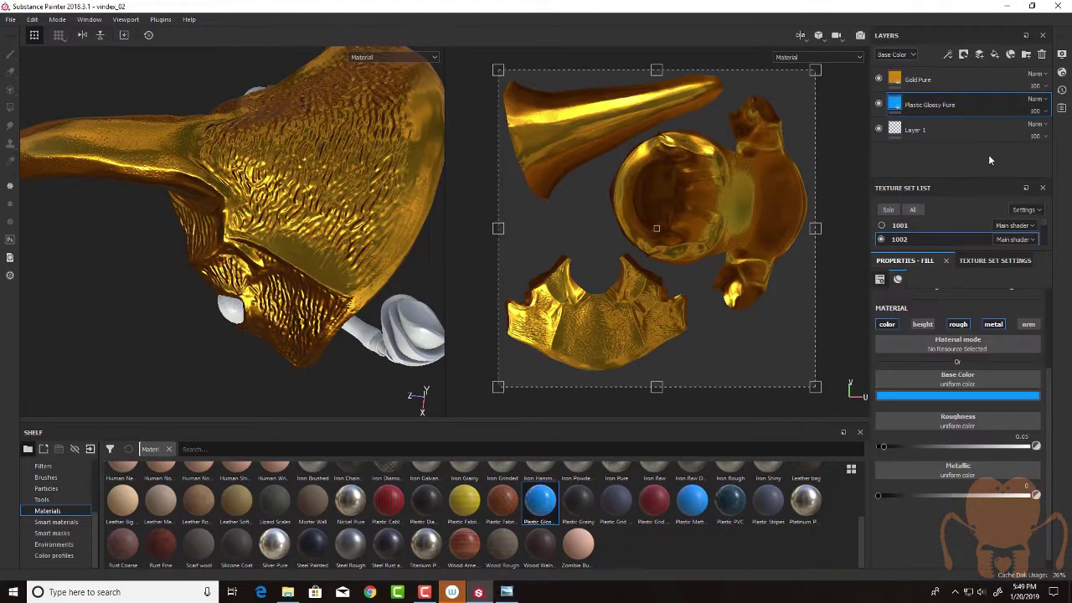
click(879, 79)
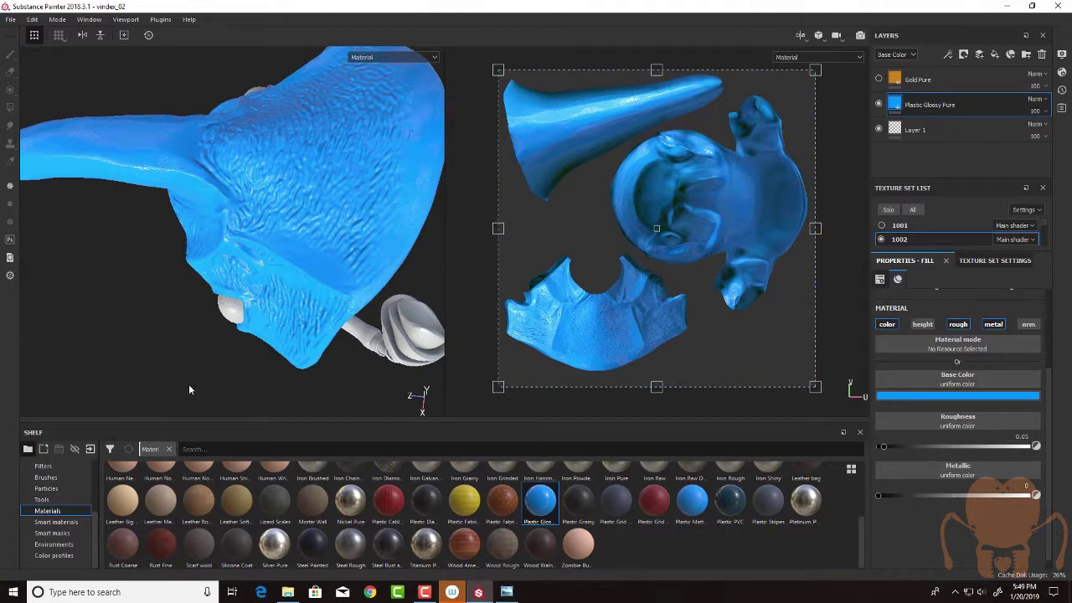
alt+drag(189, 383, 210, 327)
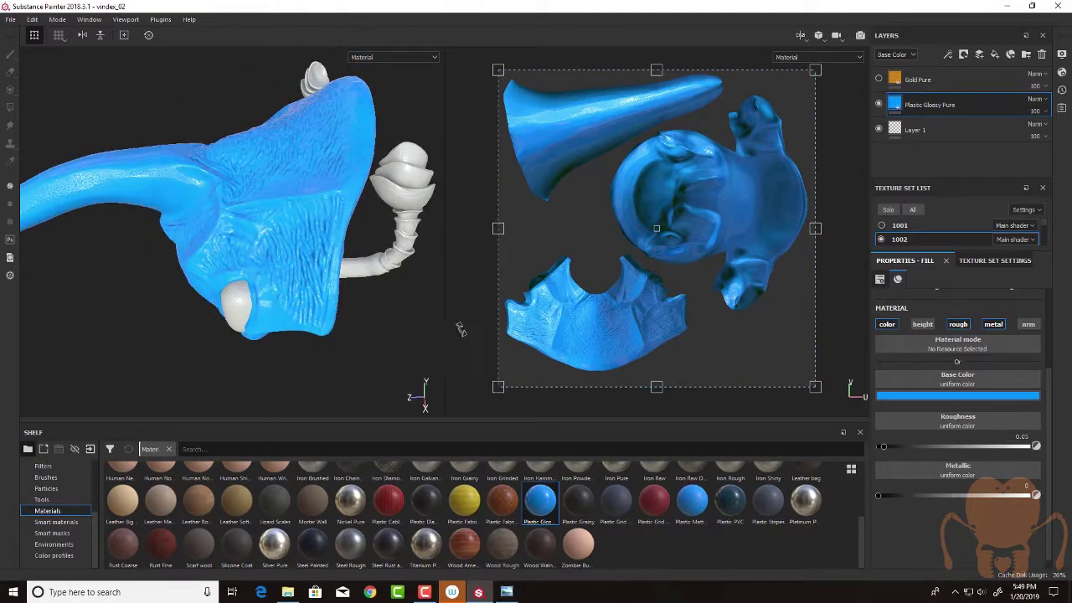
- Set the Plastic Glossy Pure layer's base color to a near-black reddish brown and its roughness to 0.1927
click(965, 397)
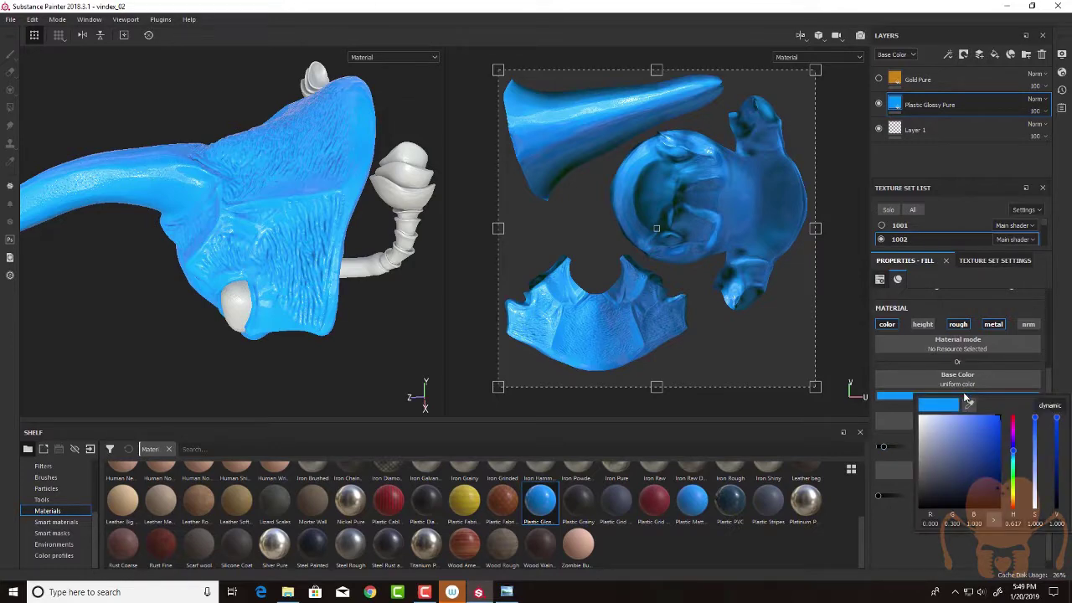
drag(1011, 494, 1013, 508)
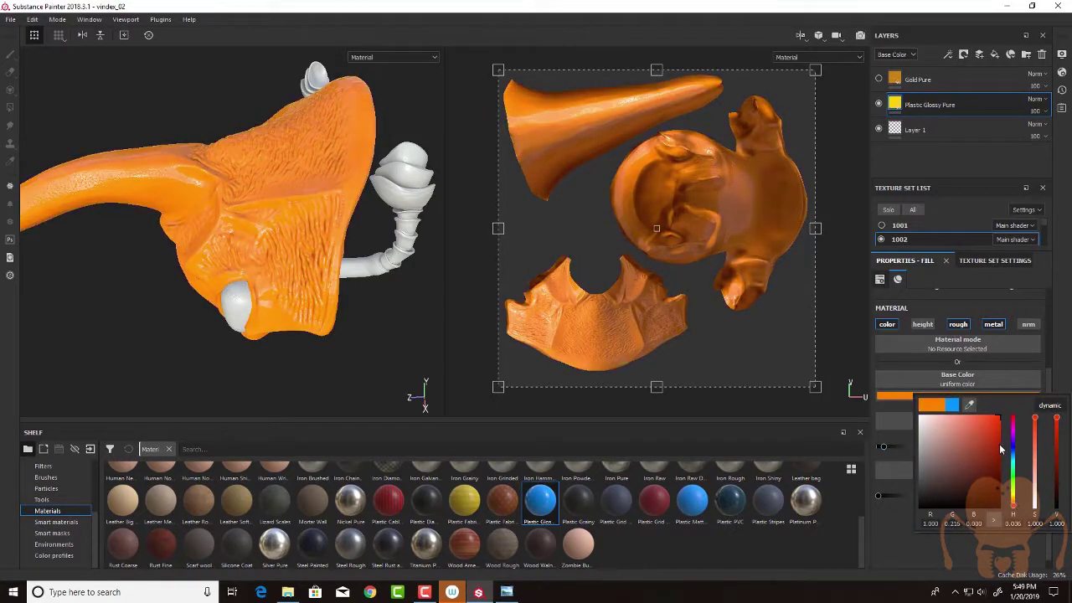
drag(997, 450, 999, 502)
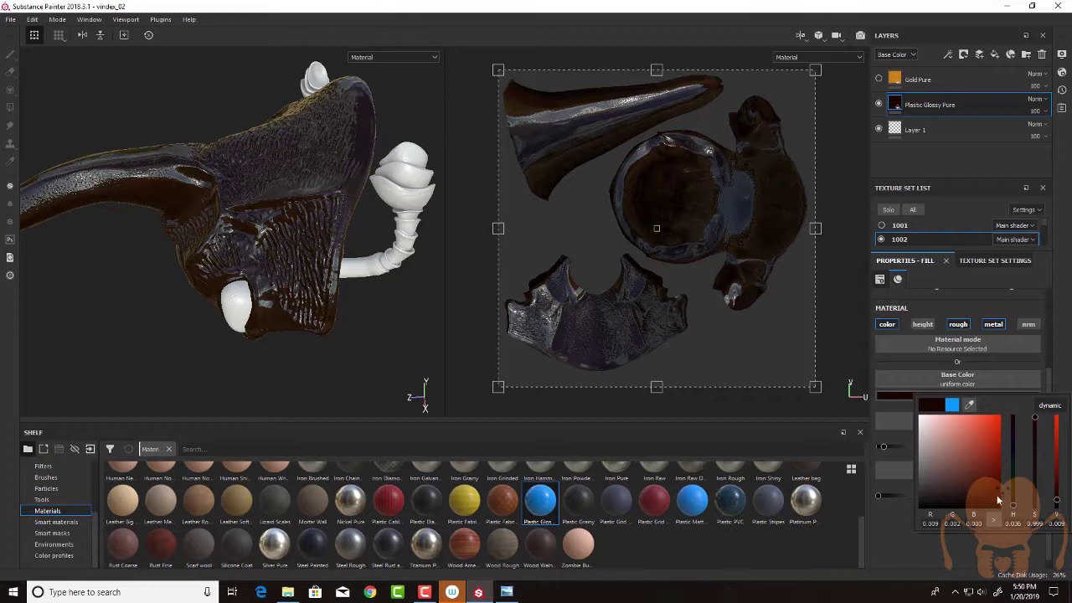
drag(999, 501, 1001, 503)
click(993, 557)
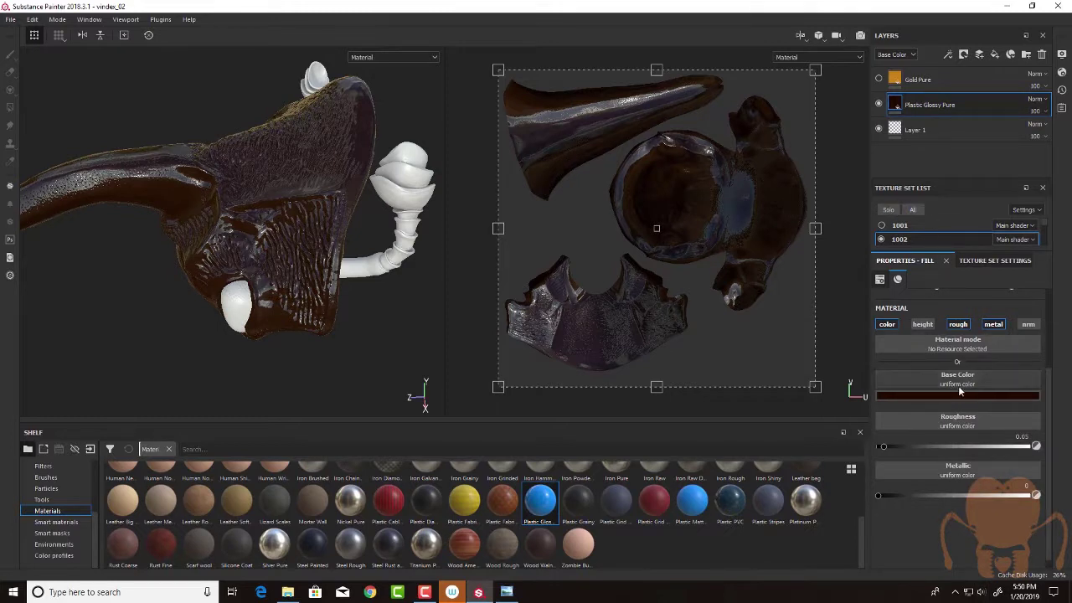
drag(886, 446, 906, 459)
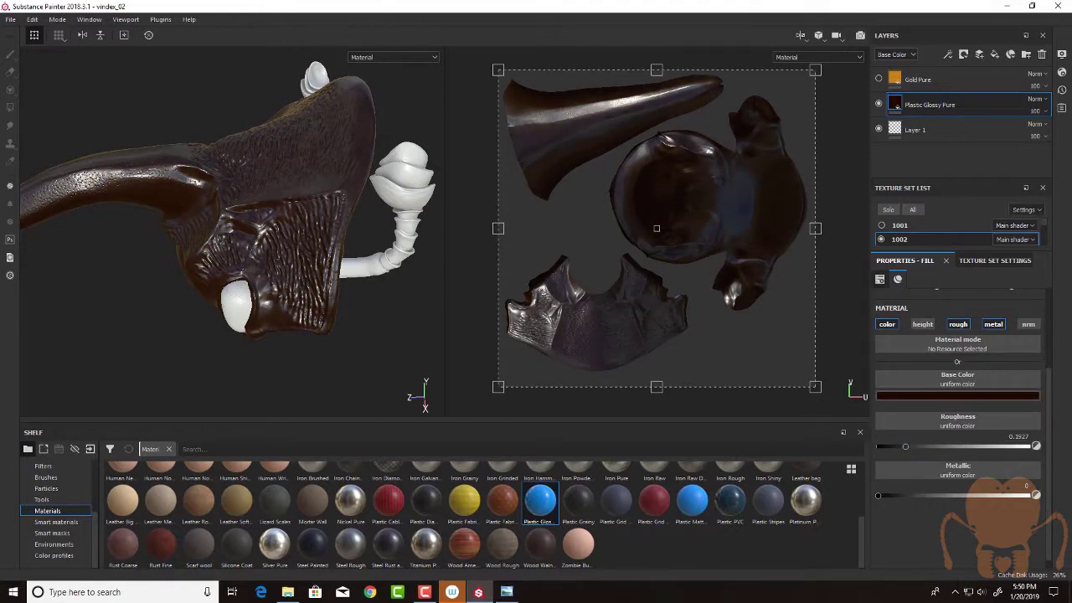
- Bring up reference photo IMG_7088 again in a wider viewer window to examine the whole head and horn
click(506, 592)
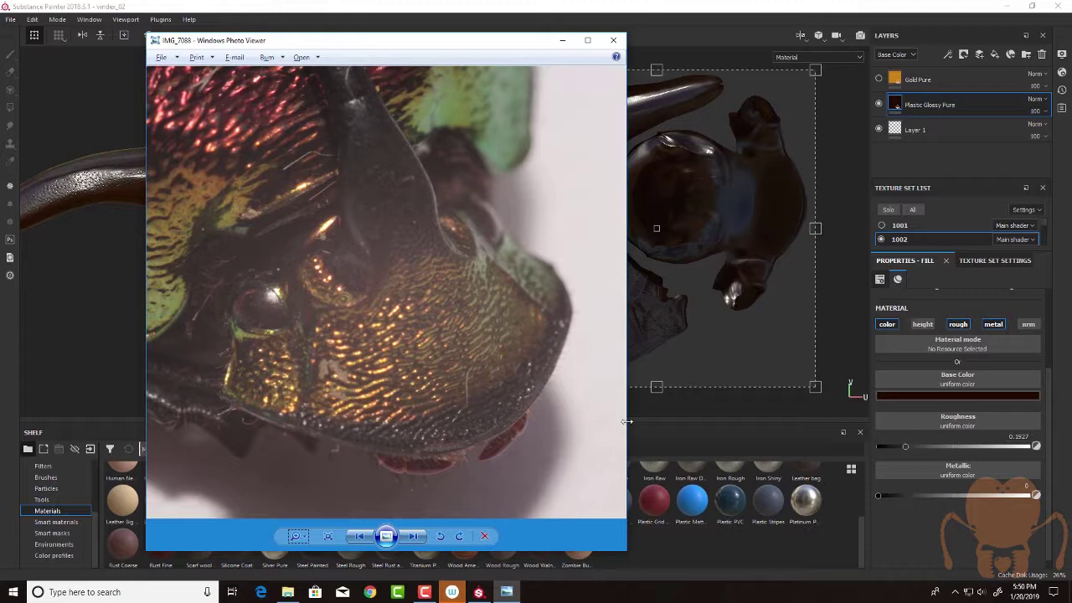
drag(626, 423, 863, 424)
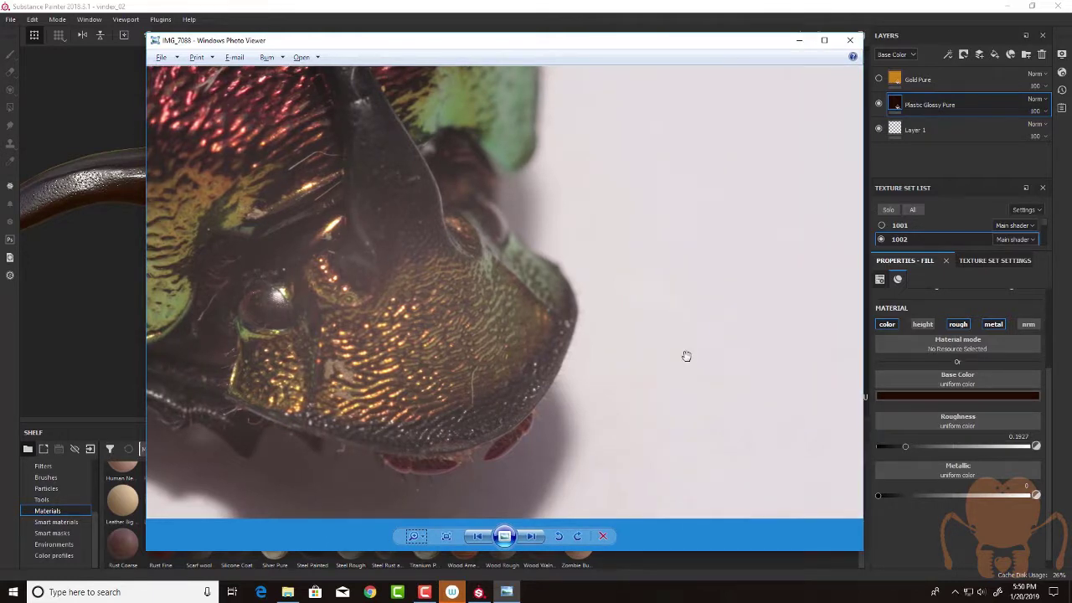
scroll(686, 356, down, 2)
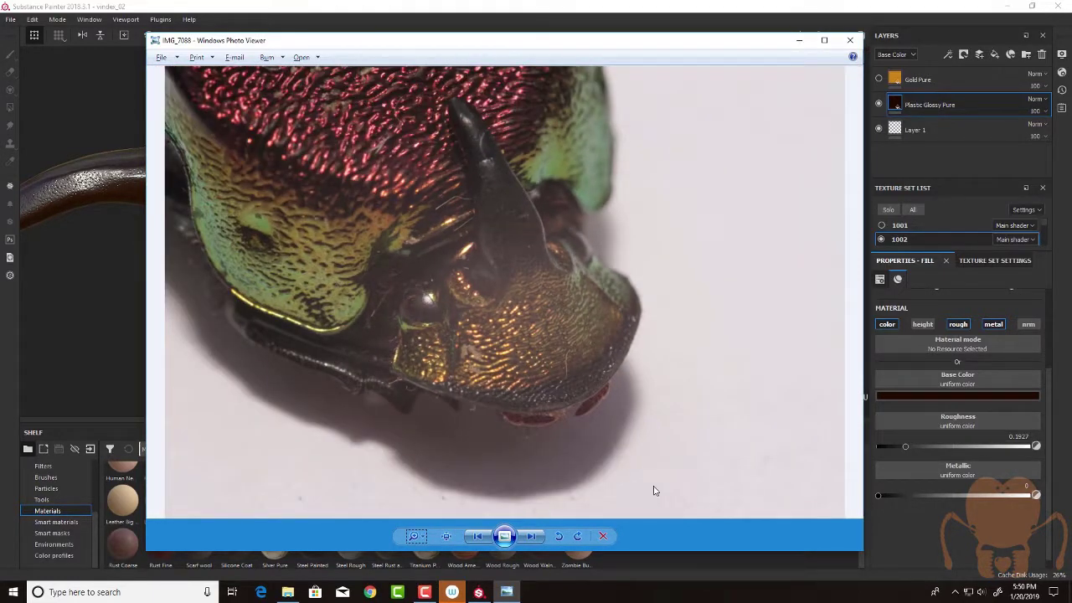
- Examine reference photo IMG_7089 up close at the golden cheek plate below the eye, and move the viewer out of the way
click(536, 536)
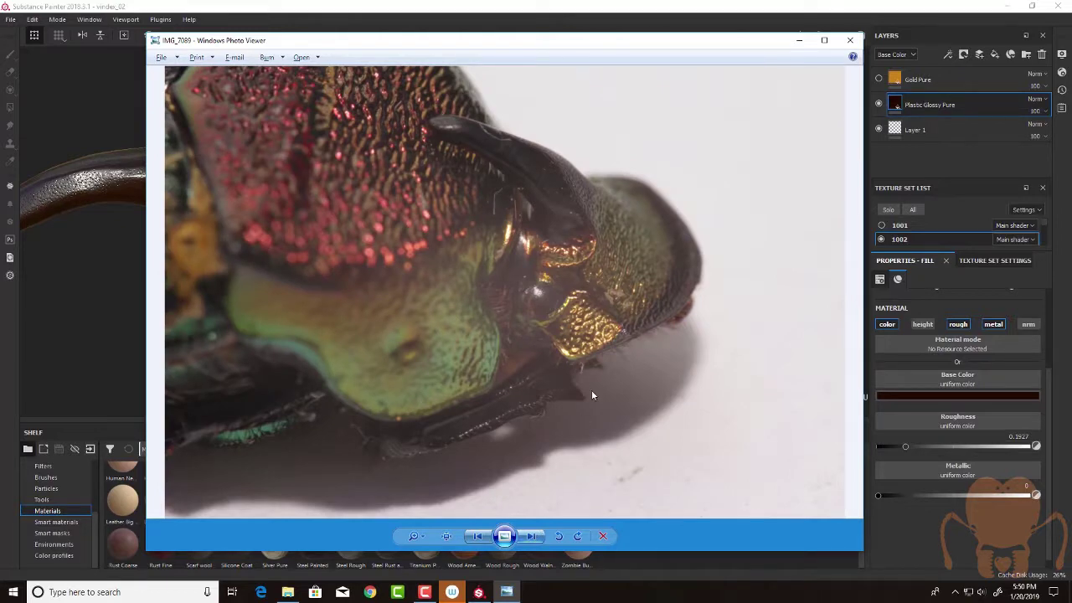
scroll(592, 381, up, 4)
scroll(655, 290, up, 1)
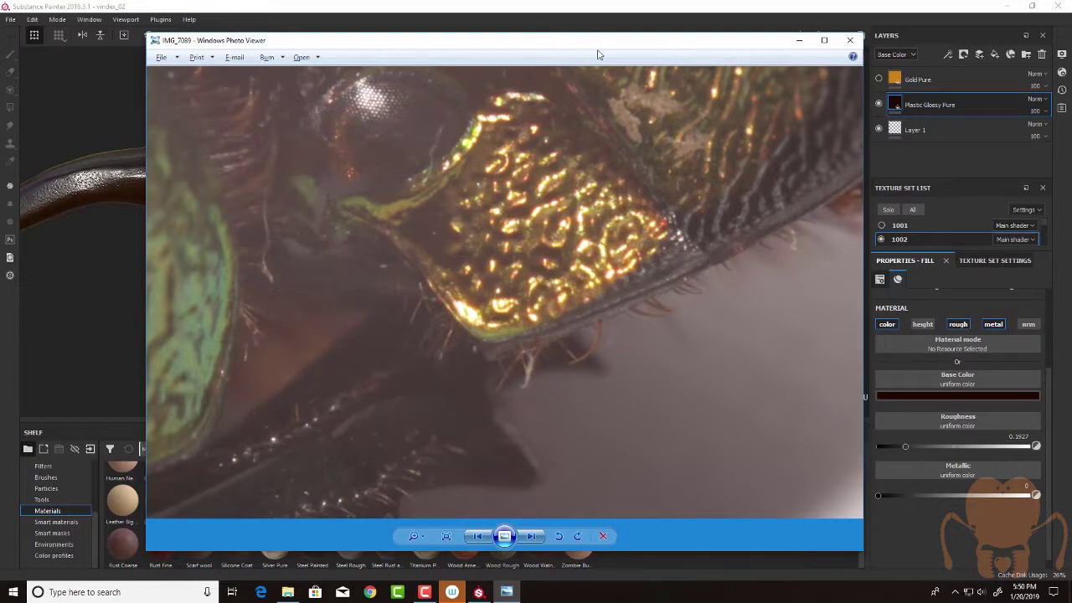
drag(623, 44, 0, 126)
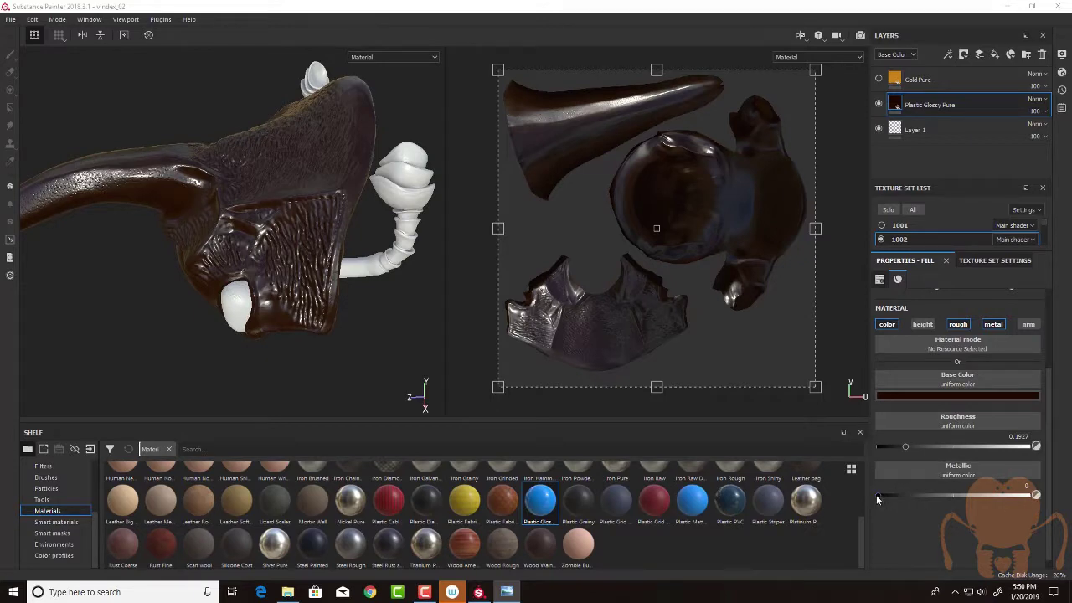
- Try a metallic value of 1 on the Plastic Glossy Pure layer, and undo the change
drag(881, 497, 1055, 499)
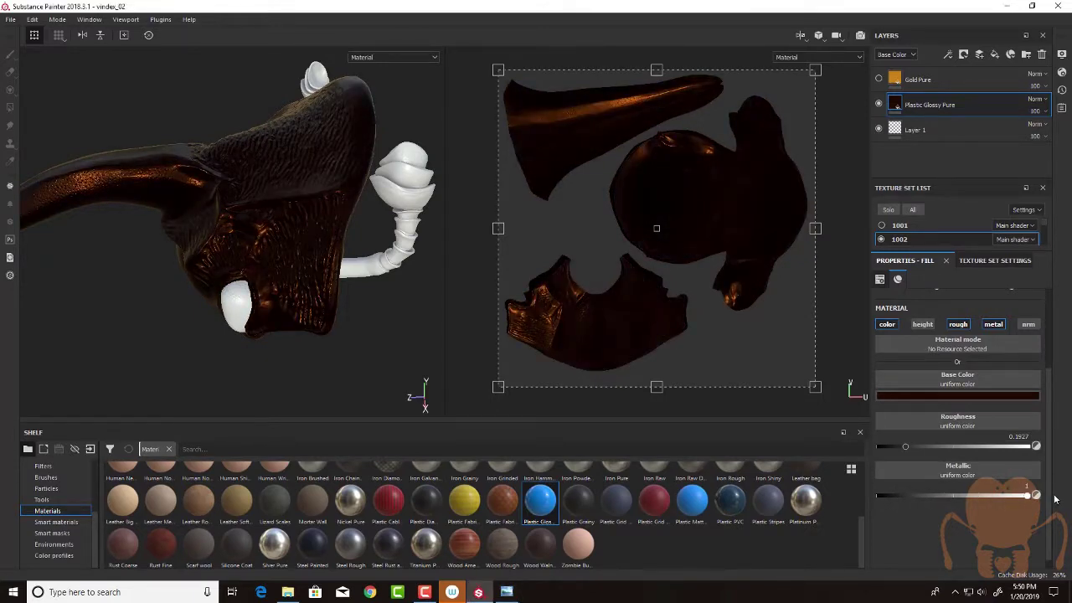
key(ctrl+z)
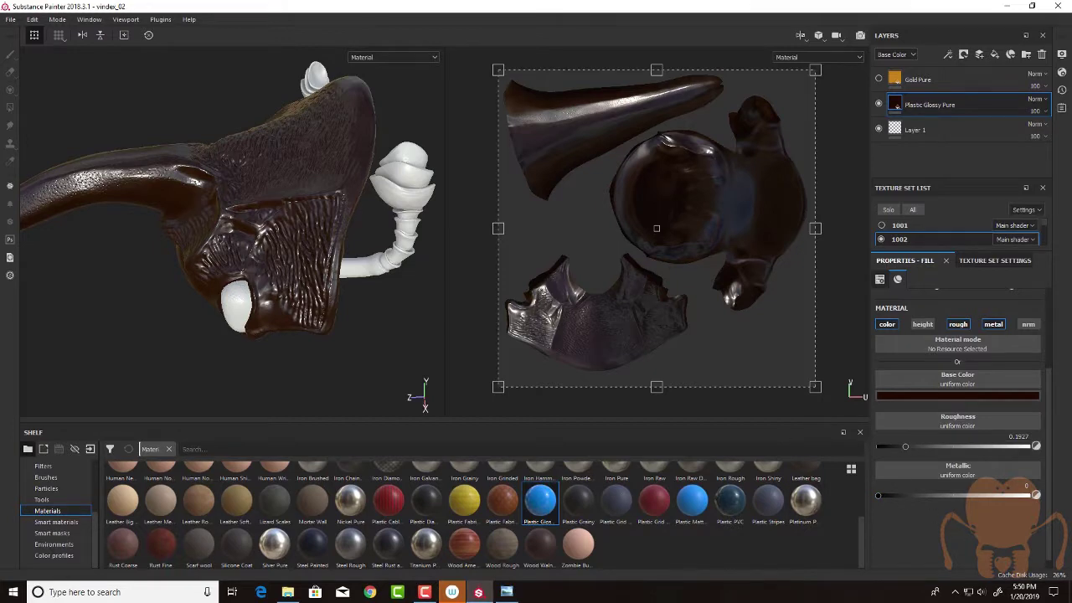
- Show the Gold Pure layer again and add a black mask to it
click(894, 83)
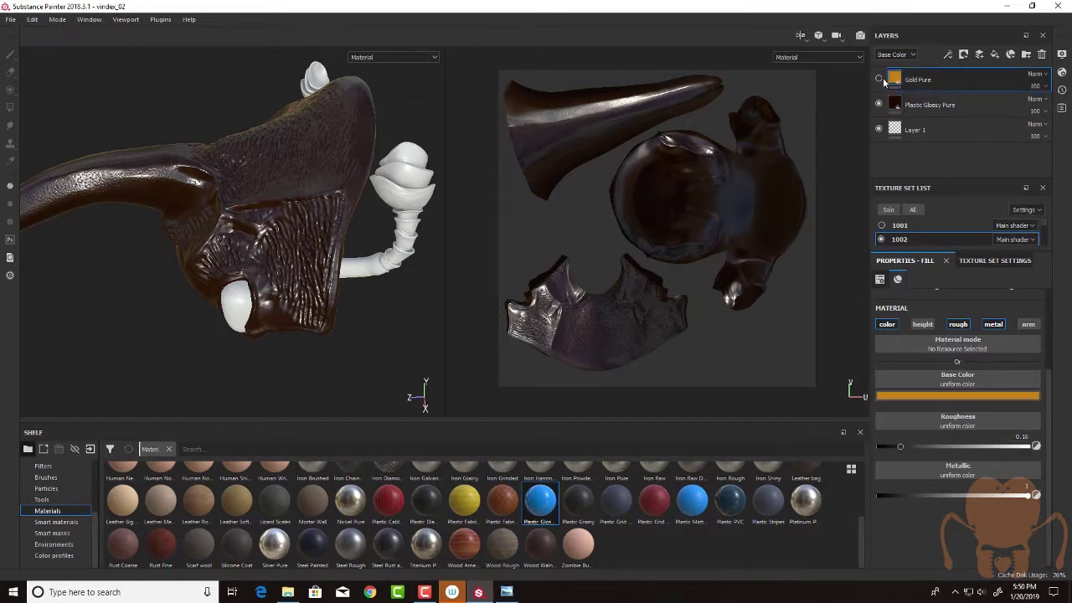
click(878, 79)
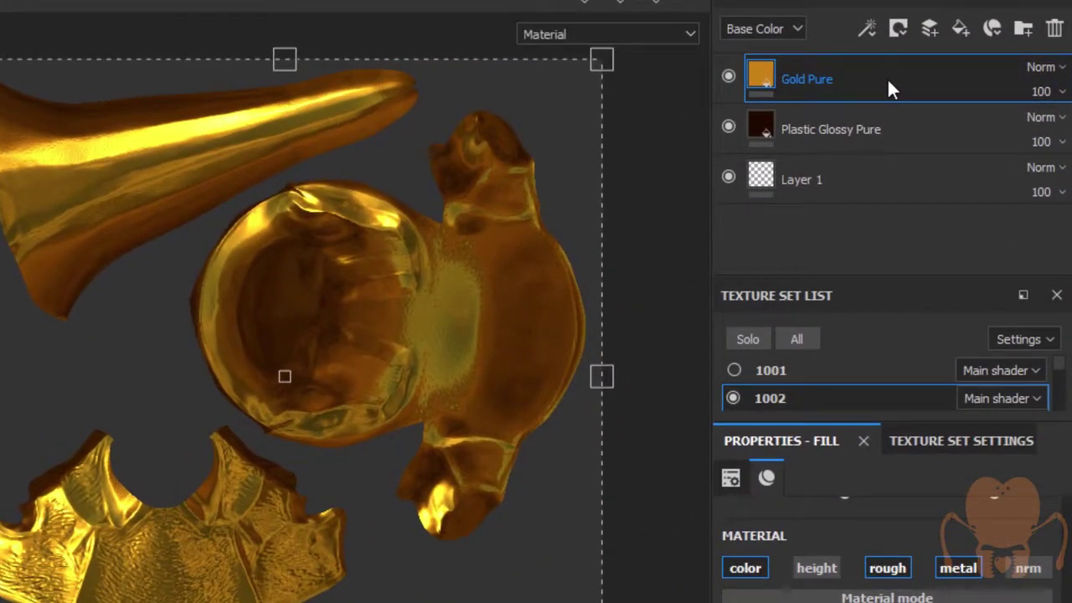
right_click(887, 79)
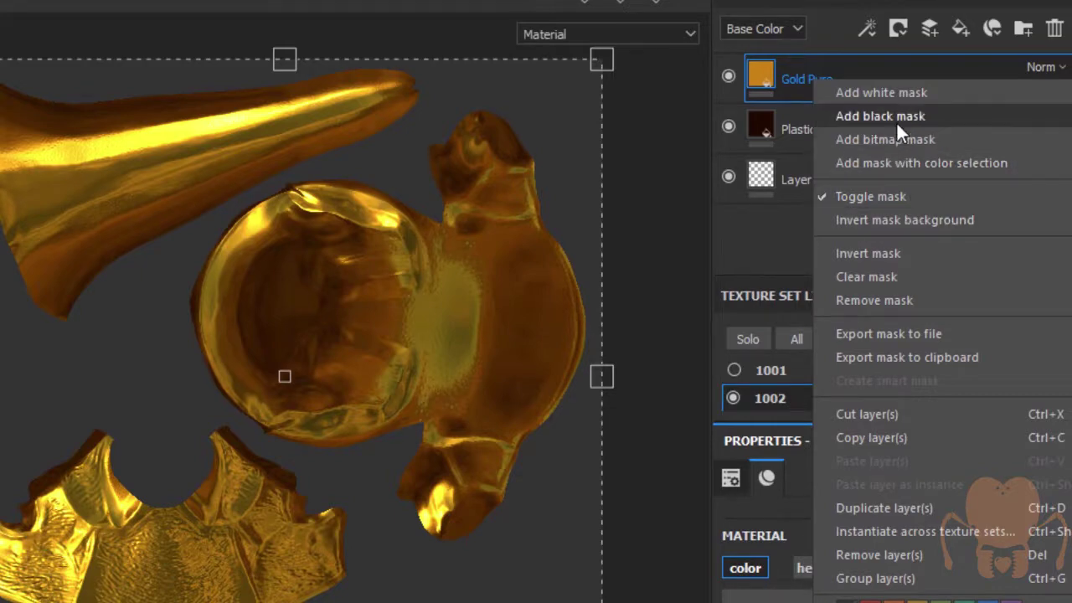
click(896, 121)
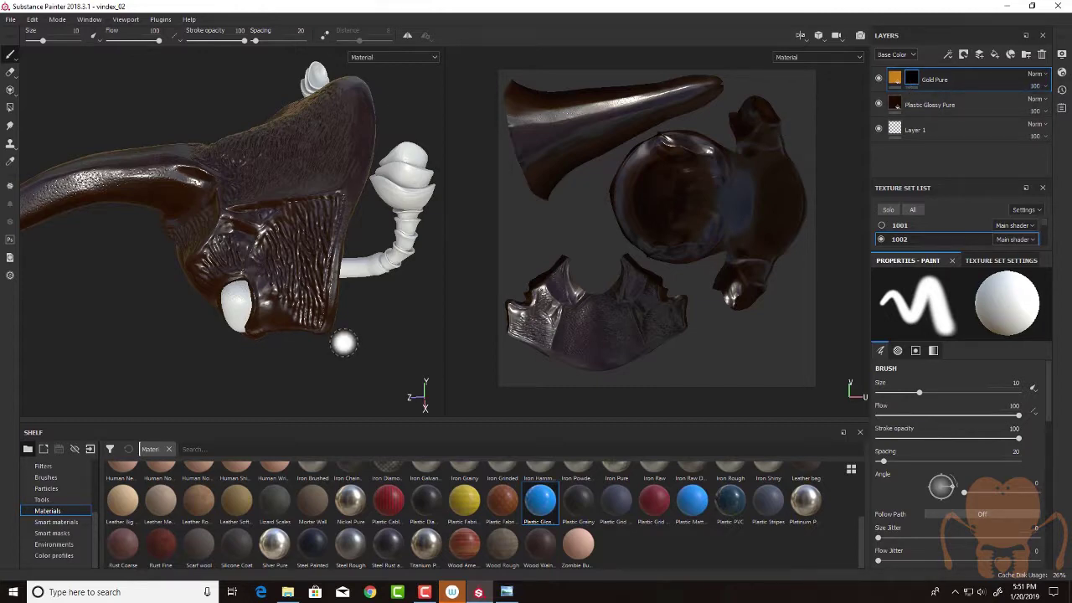
- Paint the first patches of gold into the Gold Pure mask on one side of the head's front plate
alt+drag(342, 342, 270, 381)
alt+middle_drag(86, 339, 82, 283)
alt+drag(82, 282, 111, 313)
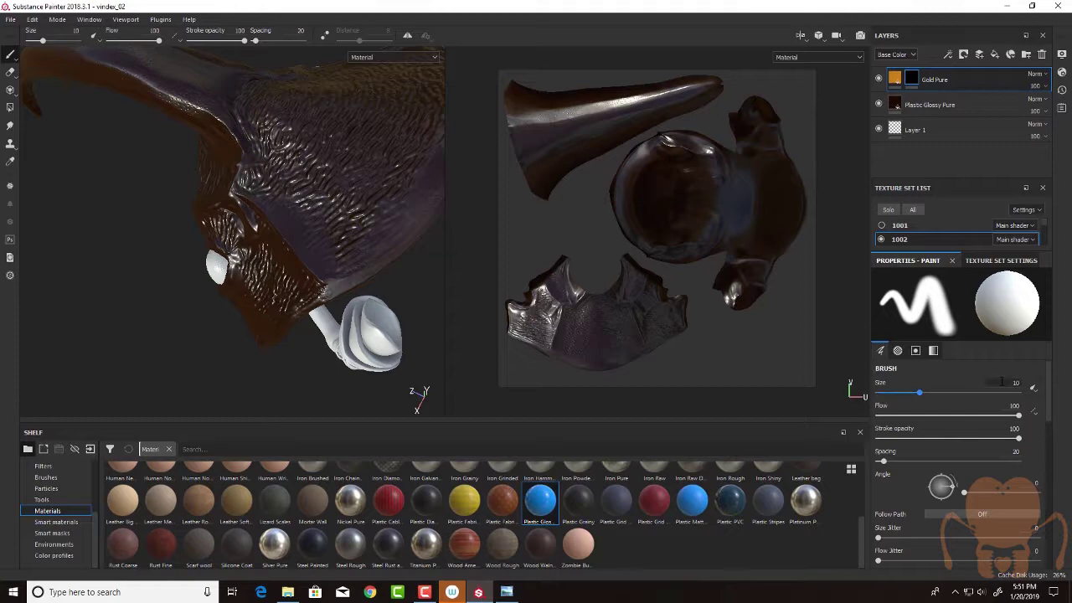
drag(307, 164, 334, 206)
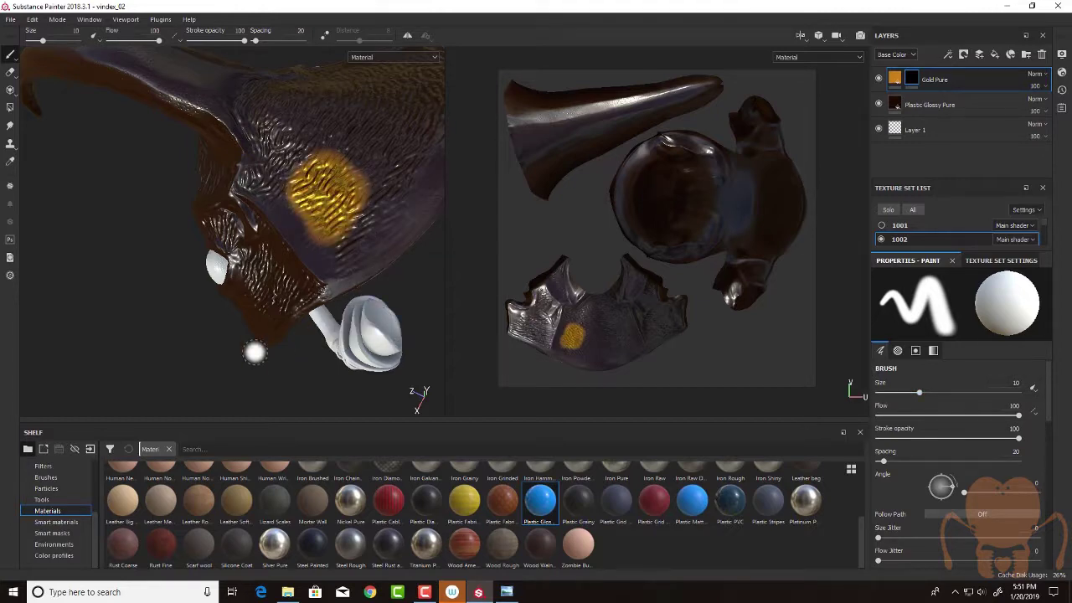
alt+drag(254, 352, 278, 343)
mouse_move(343, 198)
mouse_down()
mouse_move(318, 186)
mouse_move(325, 150)
mouse_move(295, 207)
mouse_move(368, 291)
mouse_up()
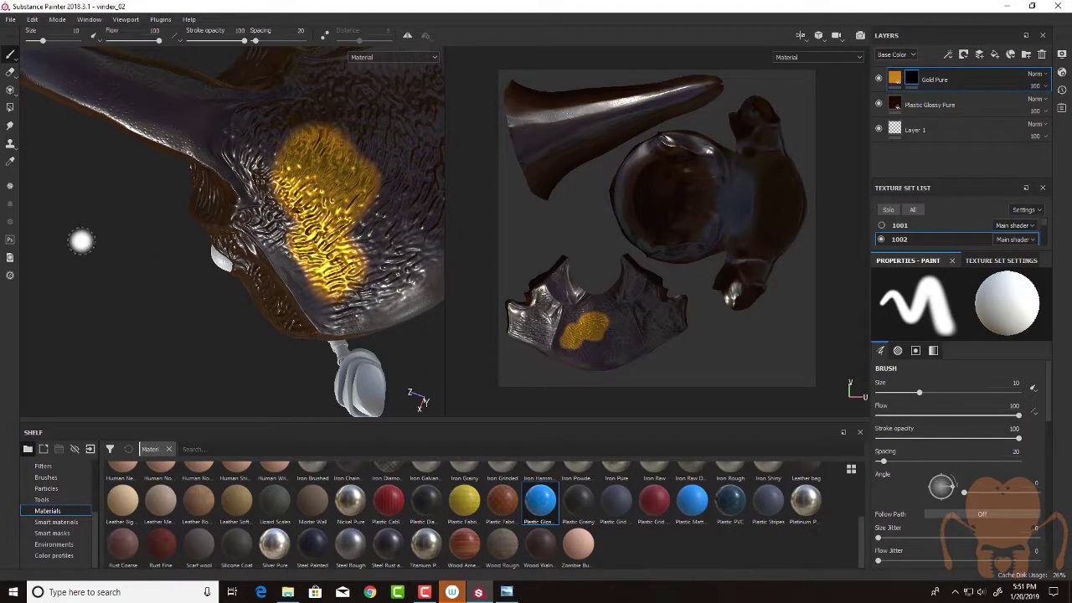
mouse_move(178, 252)
alt+mouse_down()
mouse_move(131, 280)
mouse_move(328, 292)
mouse_move(266, 310)
alt+mouse_up()
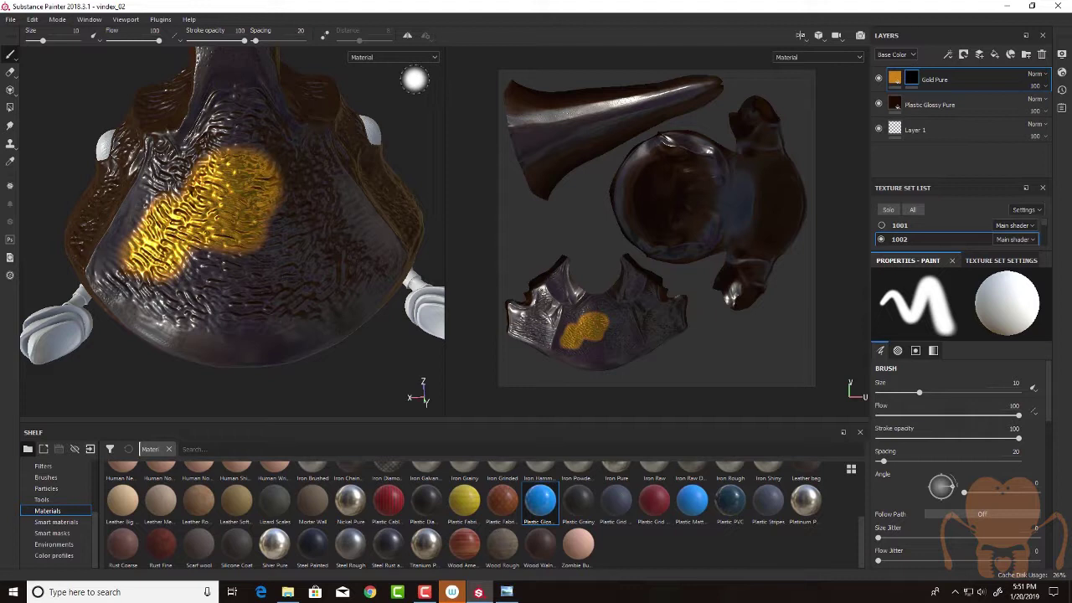
- Turn on symmetry and paint gold across the whole front plate, refining its edges with a brush size of 4.31
click(407, 35)
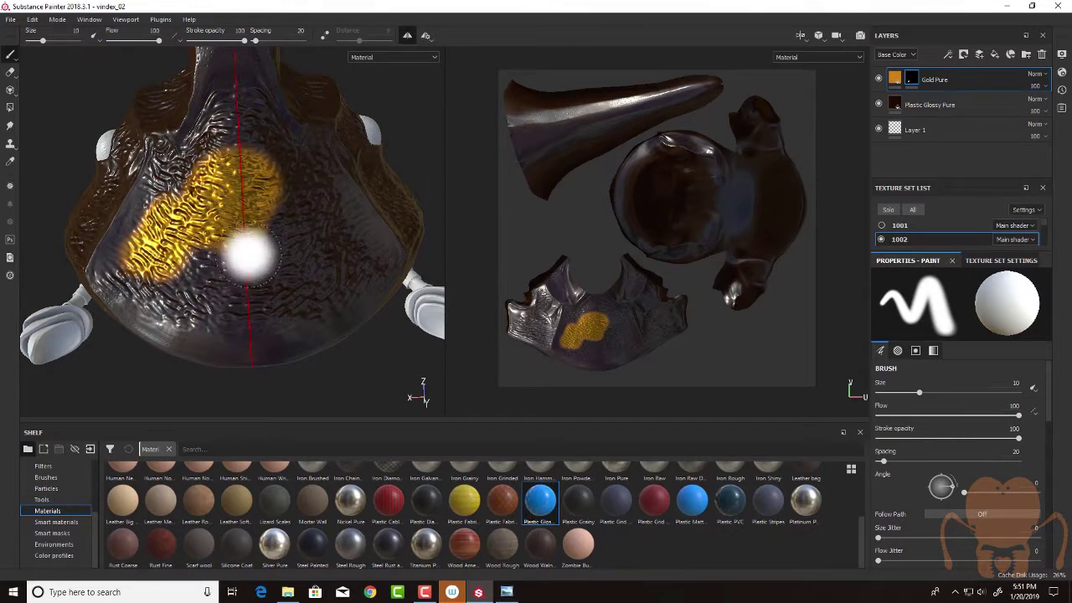
mouse_move(246, 248)
mouse_down()
mouse_move(252, 284)
mouse_move(285, 242)
mouse_move(310, 260)
mouse_move(335, 219)
mouse_move(369, 222)
mouse_move(310, 168)
mouse_move(353, 104)
mouse_up()
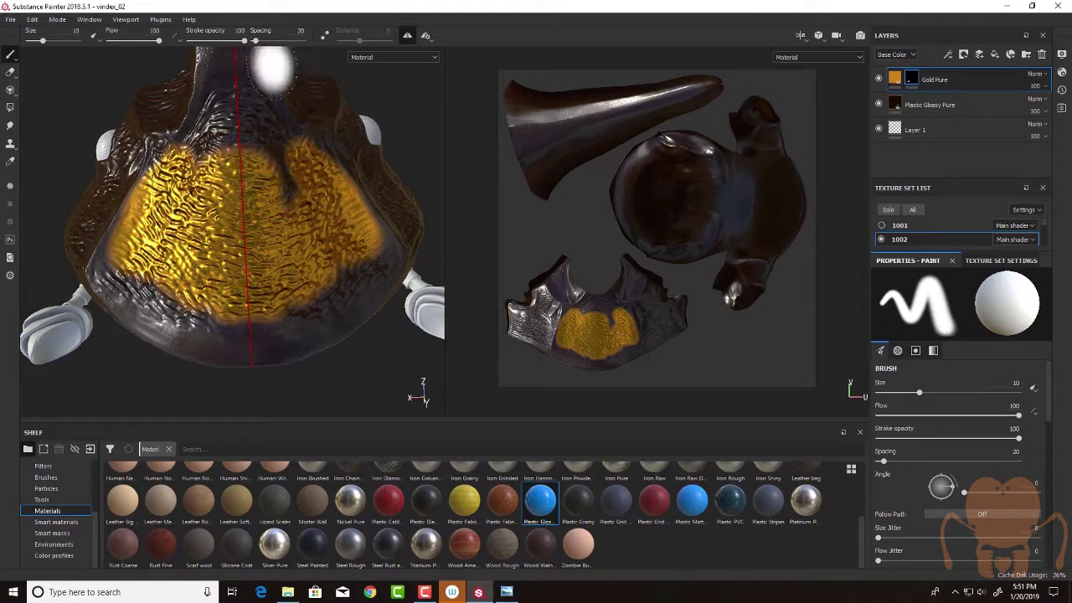
drag(44, 41, 36, 41)
mouse_move(147, 287)
mouse_down()
mouse_move(120, 242)
mouse_move(120, 256)
mouse_move(205, 326)
mouse_move(231, 312)
mouse_up()
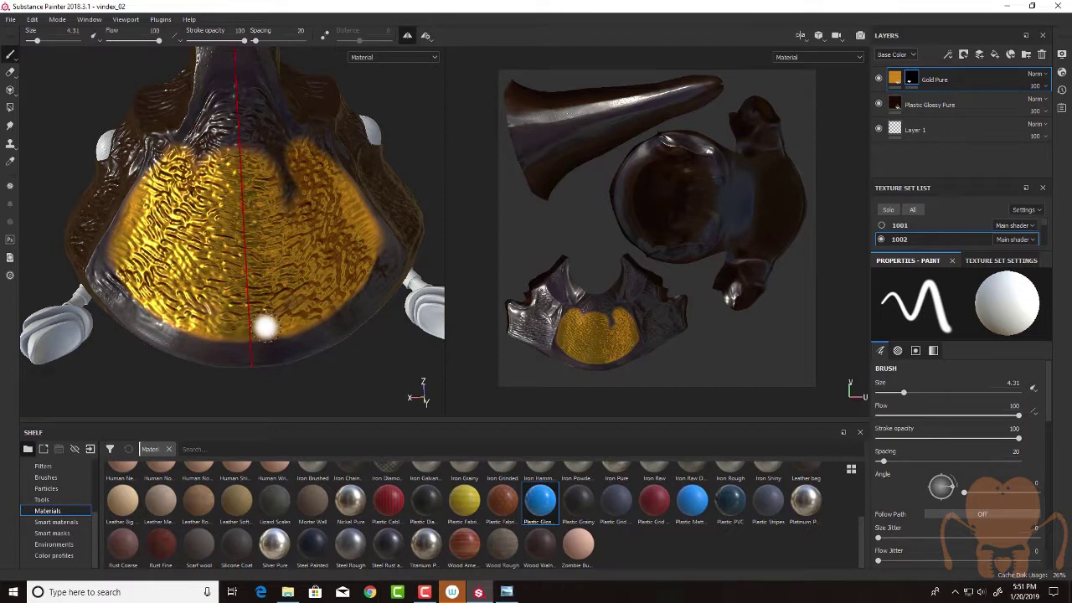
key(alt+Tab)
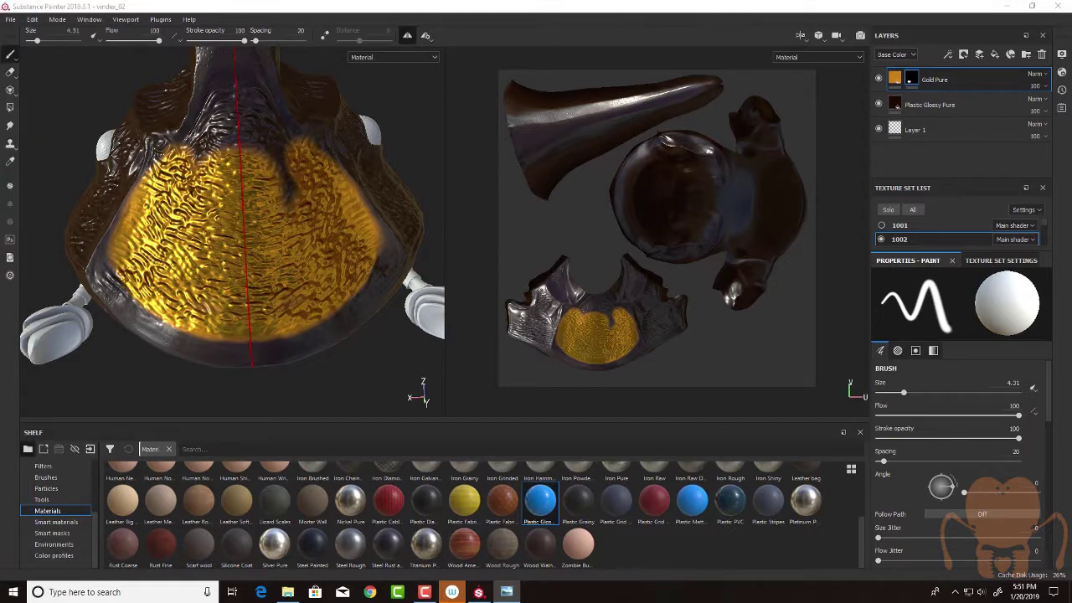
drag(253, 109, 282, 171)
- Paint gold symmetrically over the cheek plates below the eyes, keeping their outer rim dark
alt+drag(266, 259, 262, 325)
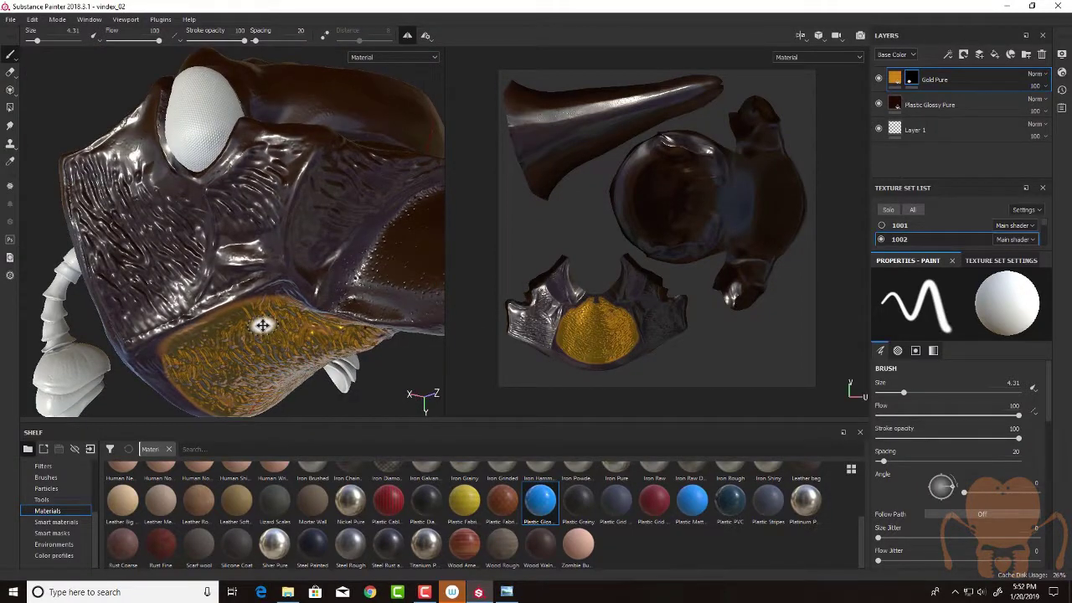
drag(114, 201, 137, 149)
mouse_move(151, 189)
alt+mouse_down()
mouse_move(183, 198)
mouse_move(164, 181)
mouse_move(167, 110)
mouse_move(109, 143)
mouse_move(71, 185)
mouse_move(63, 172)
mouse_move(74, 178)
mouse_move(75, 247)
mouse_move(105, 192)
mouse_move(172, 234)
mouse_move(173, 192)
mouse_move(194, 220)
alt+mouse_up()
alt+drag(258, 221, 215, 174)
mouse_move(174, 234)
mouse_down()
mouse_move(160, 270)
mouse_move(185, 227)
mouse_move(199, 247)
mouse_move(252, 220)
mouse_move(222, 276)
mouse_move(193, 293)
mouse_move(183, 283)
mouse_move(196, 318)
mouse_move(187, 299)
mouse_move(149, 318)
mouse_move(123, 311)
mouse_move(117, 339)
mouse_up()
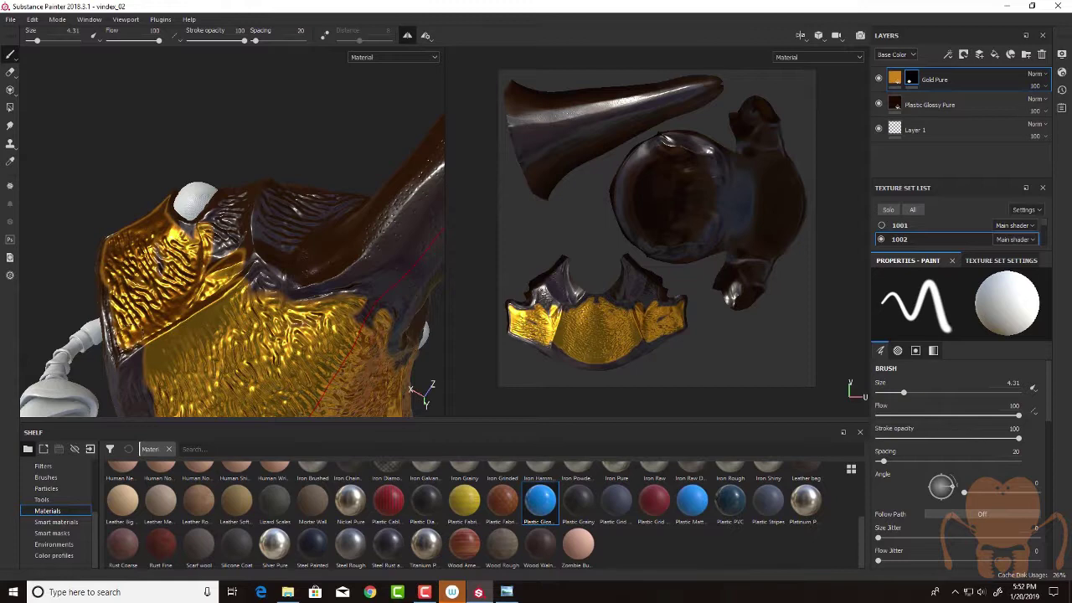
- Extend the gold over the ridges between the eyes and the horn base, and along the lower edges of the cheek and front plates
alt+drag(224, 293, 259, 318)
alt+drag(239, 222, 244, 244)
mouse_move(322, 240)
alt+mouse_down()
mouse_move(330, 264)
mouse_move(309, 188)
mouse_move(333, 199)
mouse_move(309, 253)
alt+mouse_up()
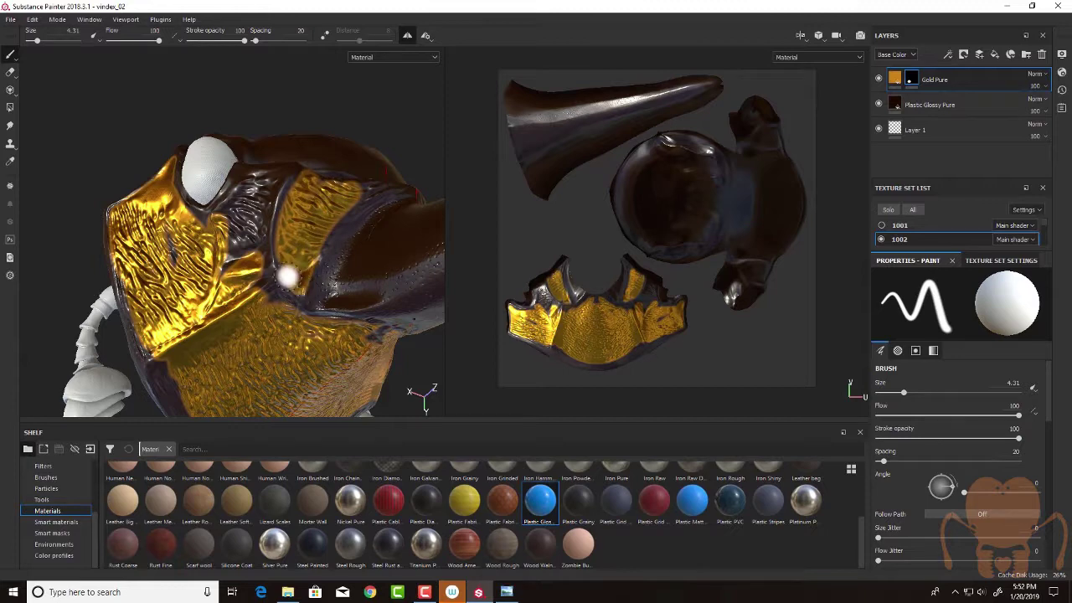
alt+drag(287, 310, 323, 325)
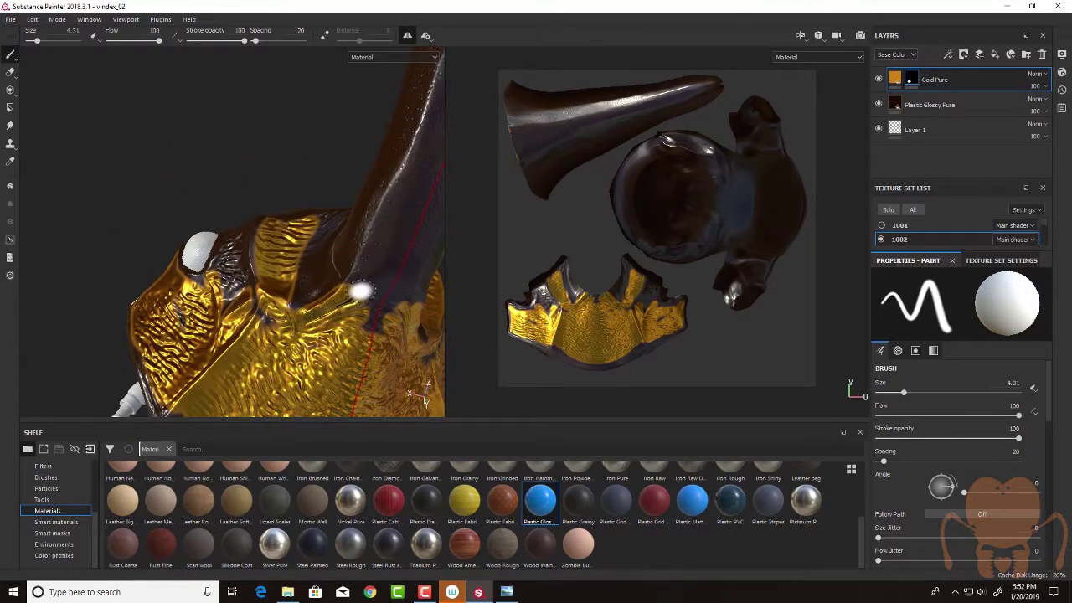
mouse_move(287, 311)
alt+mouse_down()
mouse_move(268, 210)
mouse_move(239, 259)
mouse_move(226, 243)
mouse_move(233, 209)
mouse_move(205, 218)
mouse_move(186, 183)
alt+mouse_up()
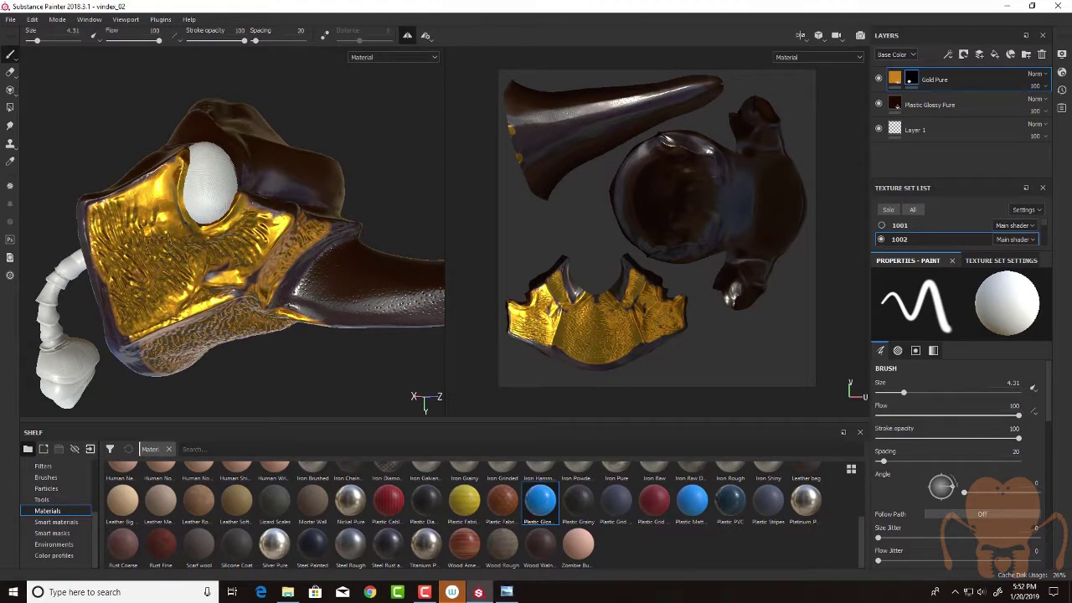
alt+drag(237, 246, 225, 220)
alt+drag(235, 294, 221, 328)
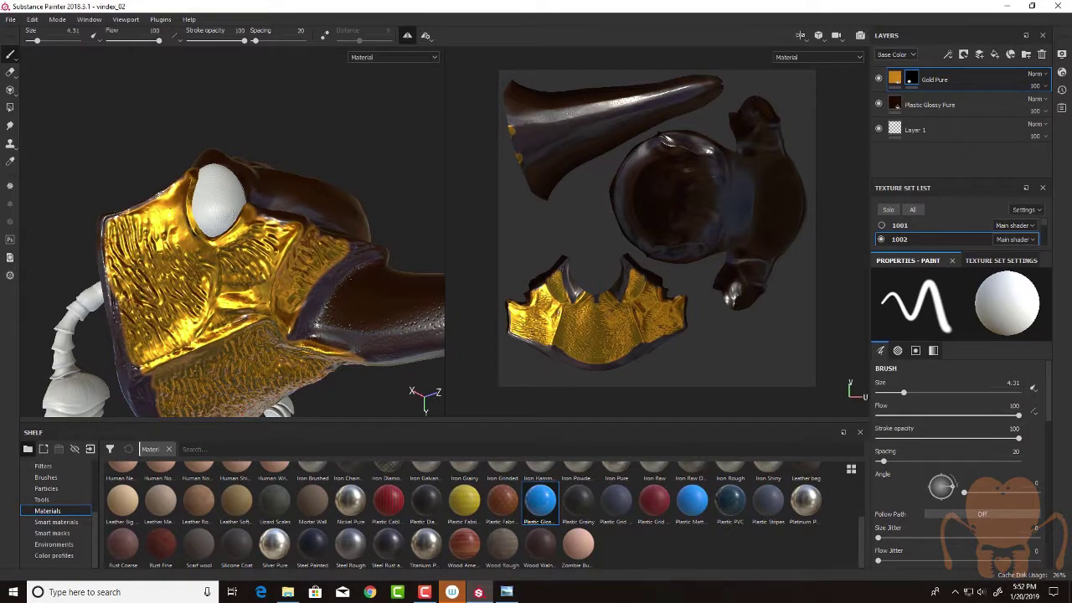
drag(130, 325, 144, 382)
drag(144, 382, 150, 397)
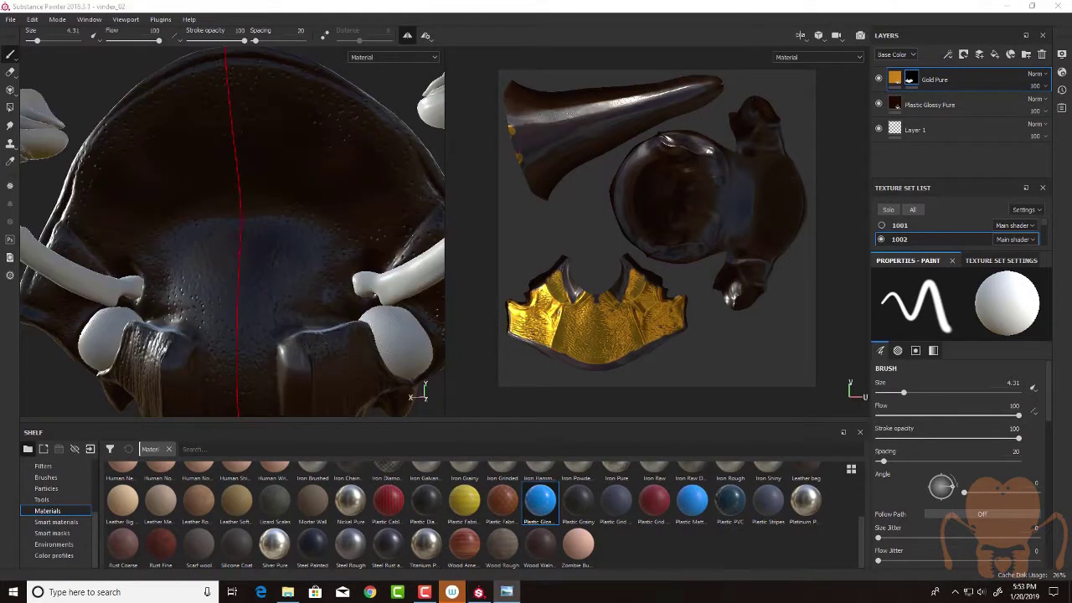
- Check reference photo IMG_7094 and paint gold symmetrically over the central underside of the head, leaving the outer rim dark
drag(0, 69, 494, 39)
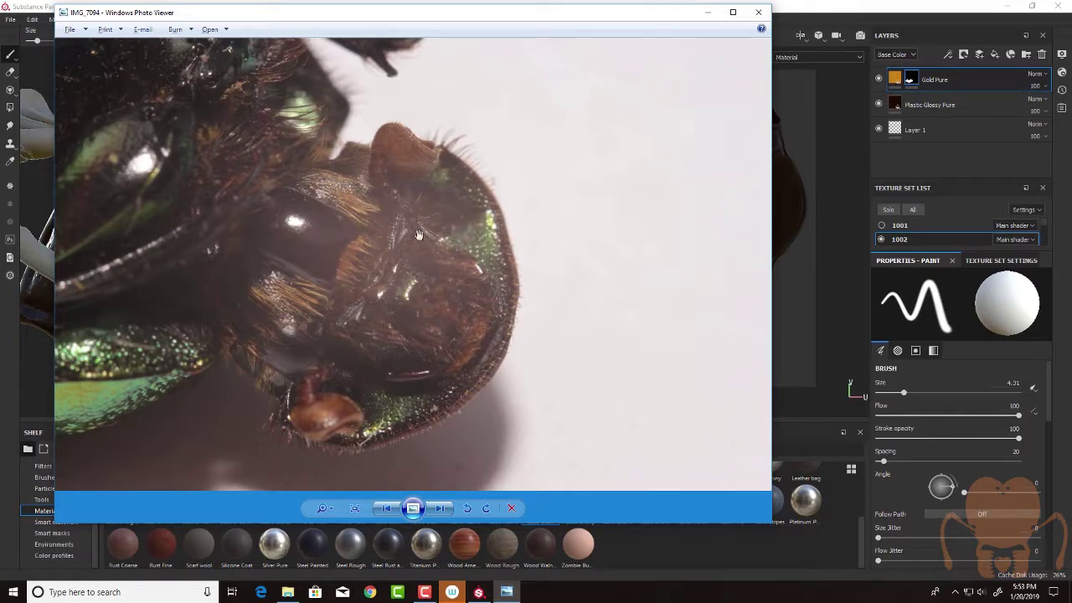
key(alt+Tab)
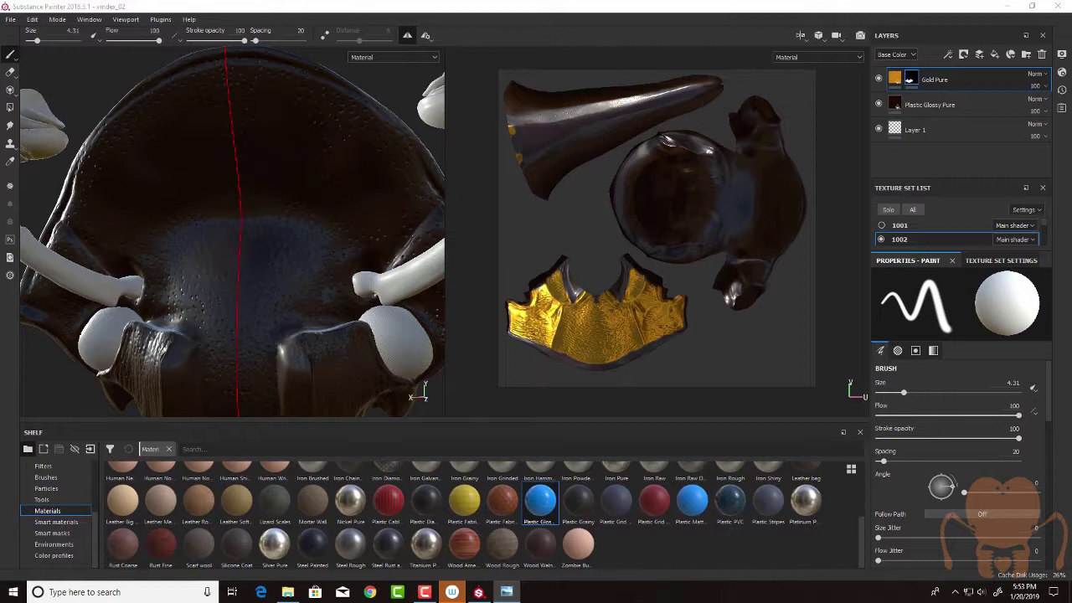
shift+click(186, 106)
mouse_move(185, 106)
alt+shift+mouse_down()
mouse_move(223, 113)
mouse_move(147, 101)
mouse_move(125, 151)
mouse_move(192, 144)
mouse_move(206, 110)
alt+shift+mouse_up()
key(ctrl+z)
mouse_move(122, 134)
mouse_down()
mouse_move(82, 201)
mouse_move(131, 239)
mouse_move(197, 197)
mouse_move(220, 218)
mouse_move(227, 130)
mouse_move(167, 205)
mouse_move(148, 270)
mouse_move(184, 296)
mouse_move(212, 271)
mouse_move(227, 289)
mouse_move(205, 316)
mouse_up()
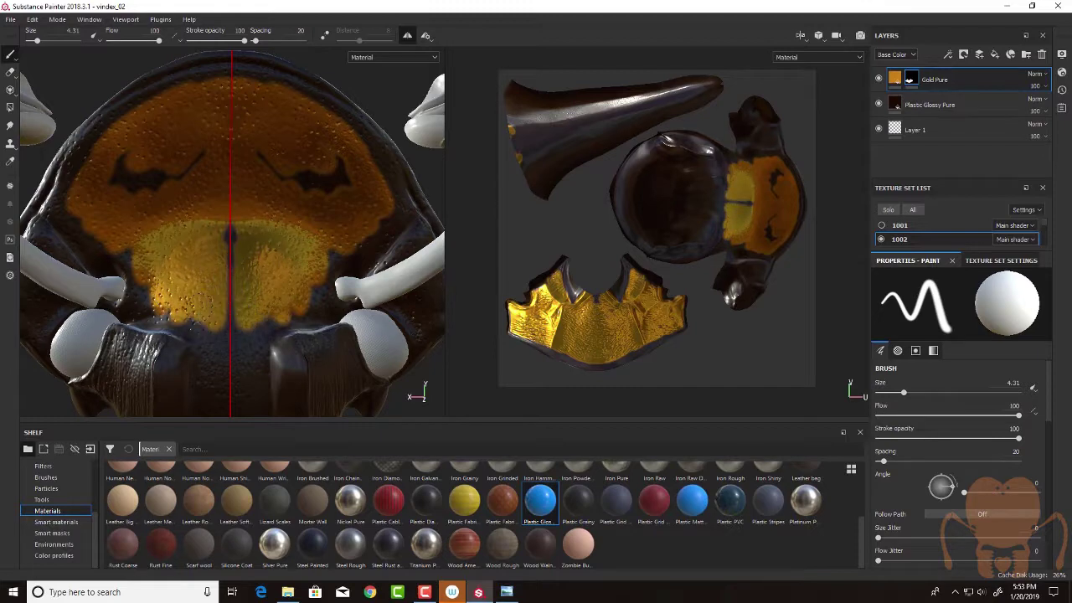
- Fill the remaining gaps in the underside's gold and extend it sideways behind the antenna bases
alt+drag(135, 219, 173, 189)
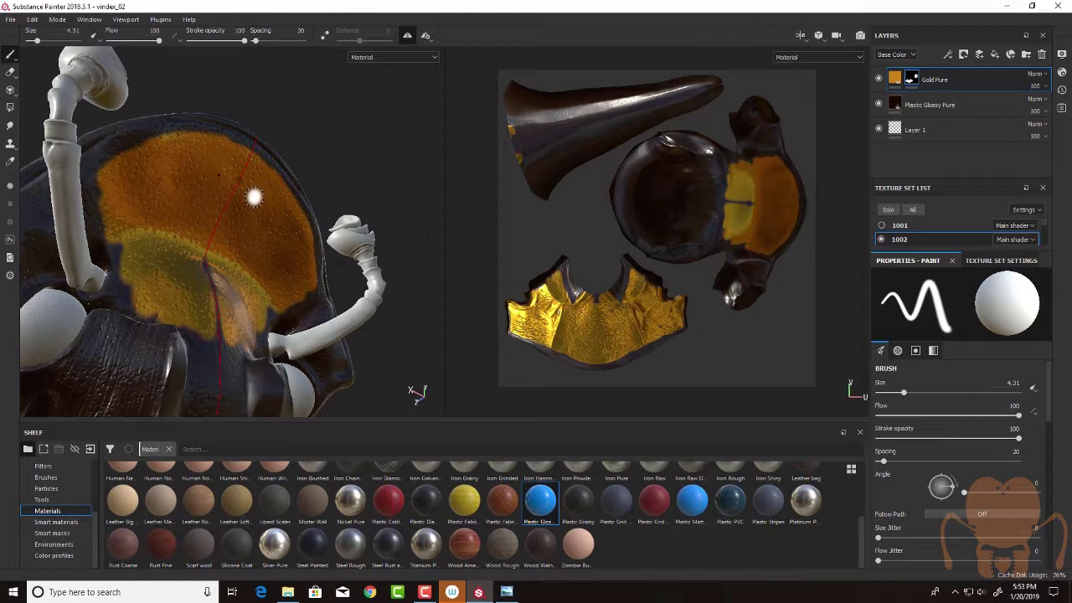
drag(219, 323, 215, 347)
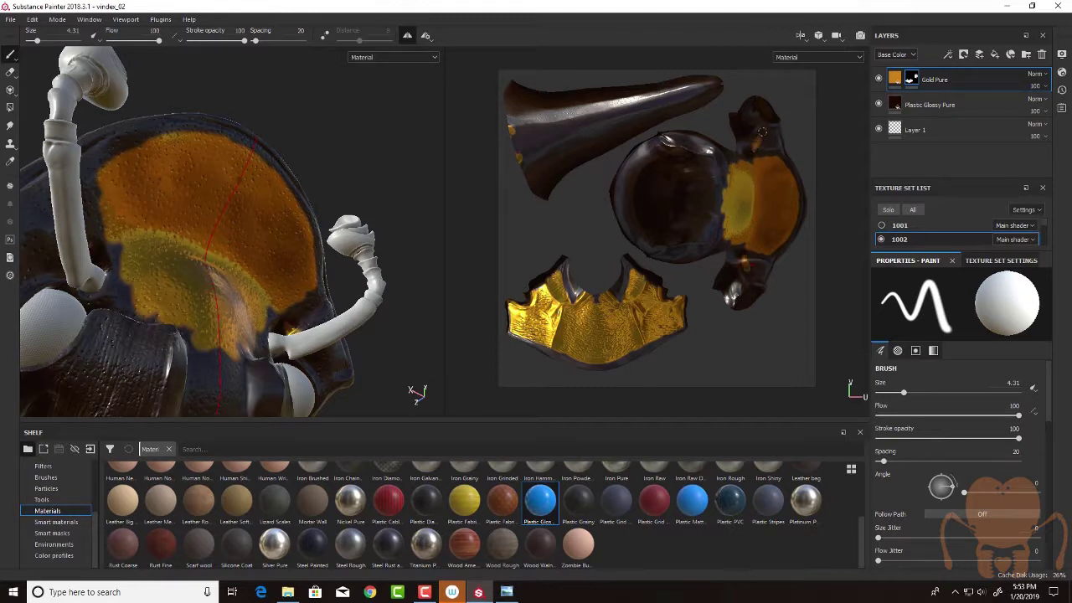
mouse_move(40, 266)
mouse_down()
mouse_move(36, 197)
mouse_move(97, 168)
mouse_move(110, 274)
mouse_up()
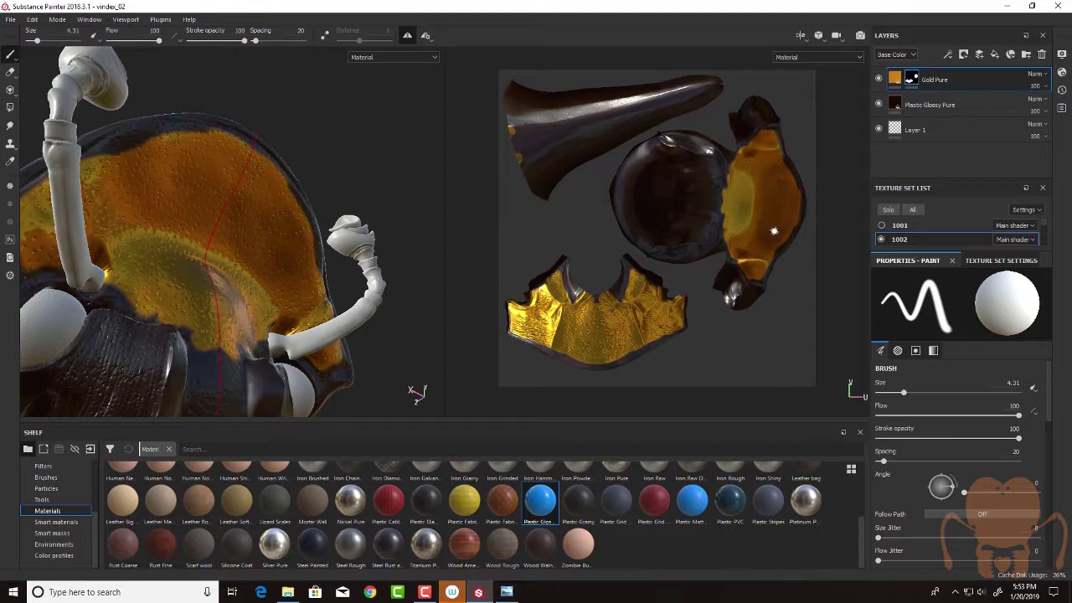
- Turn off symmetry, close the dark gap at the center of the horn base with gold, and set the mask brush's grayscale to 0
mouse_move(326, 217)
alt+mouse_down()
mouse_move(292, 438)
mouse_move(304, 338)
mouse_move(269, 322)
mouse_move(314, 313)
alt+mouse_up()
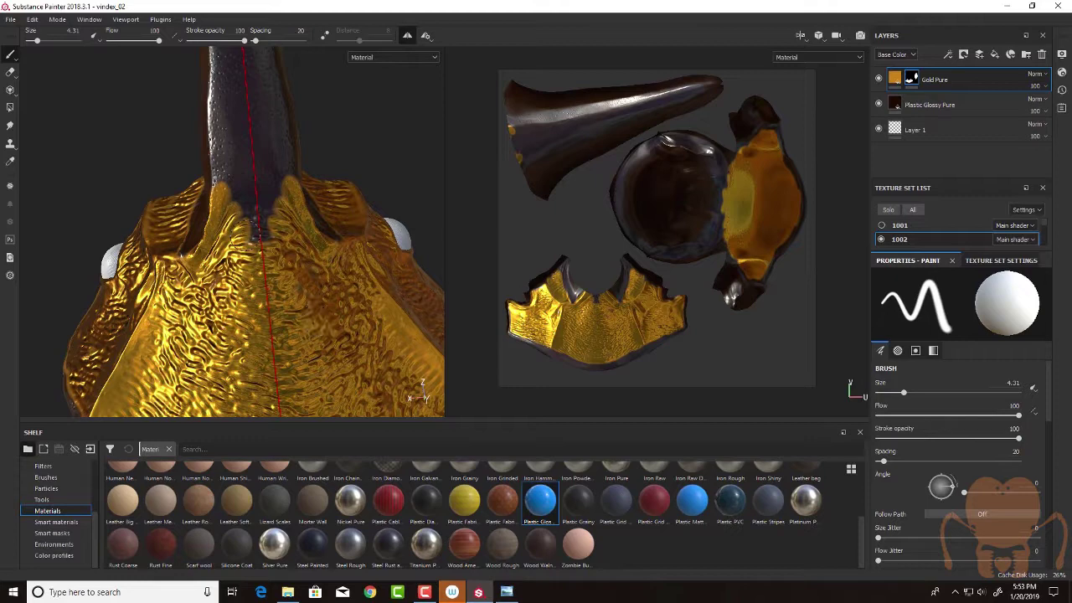
click(407, 36)
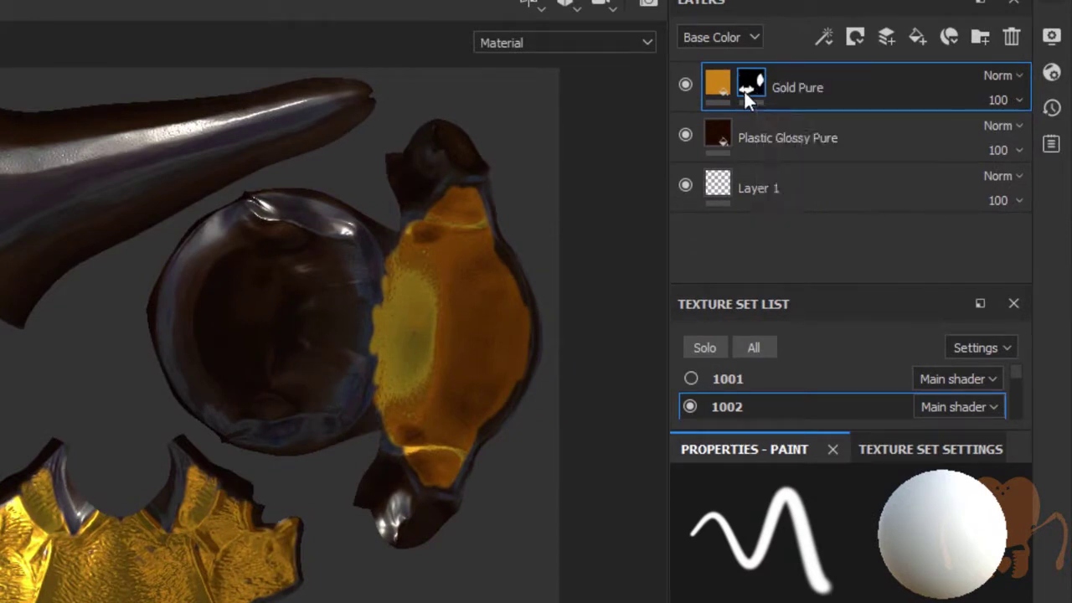
mouse_move(749, 84)
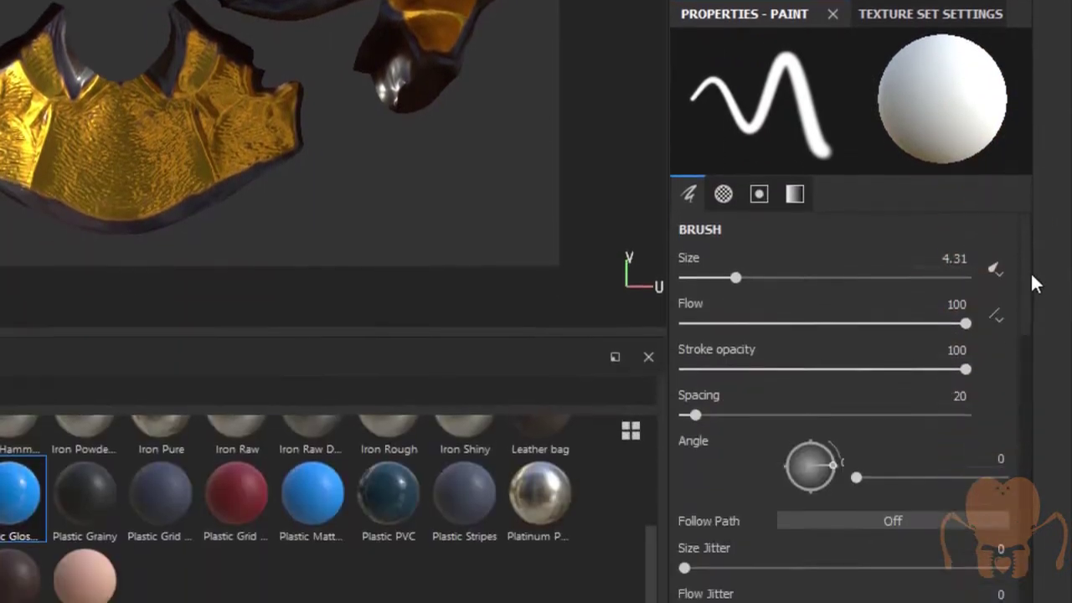
scroll(1001, 457, down, 10)
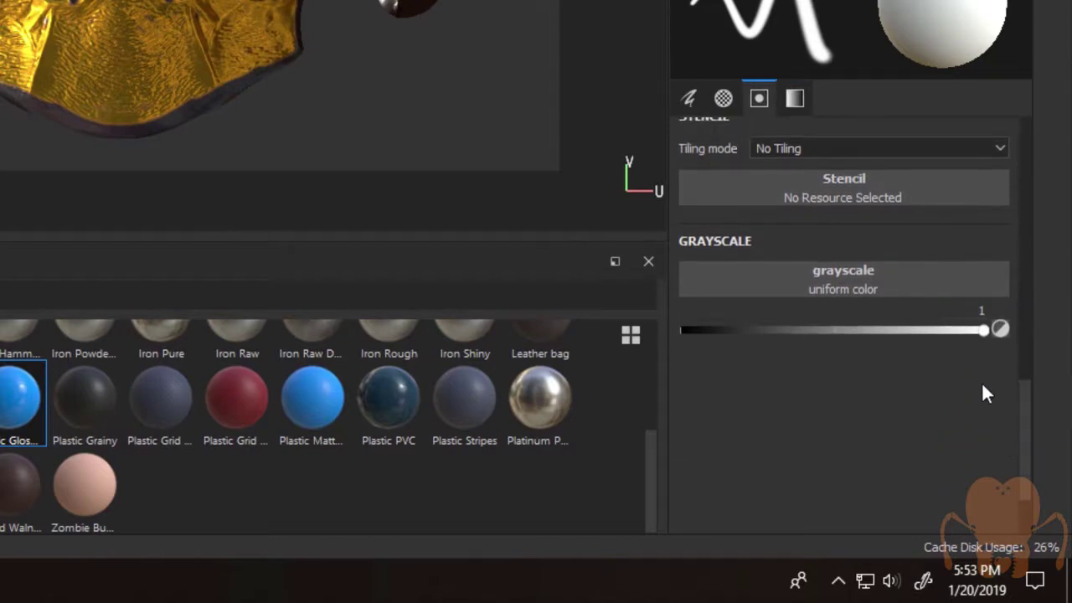
drag(984, 329, 641, 347)
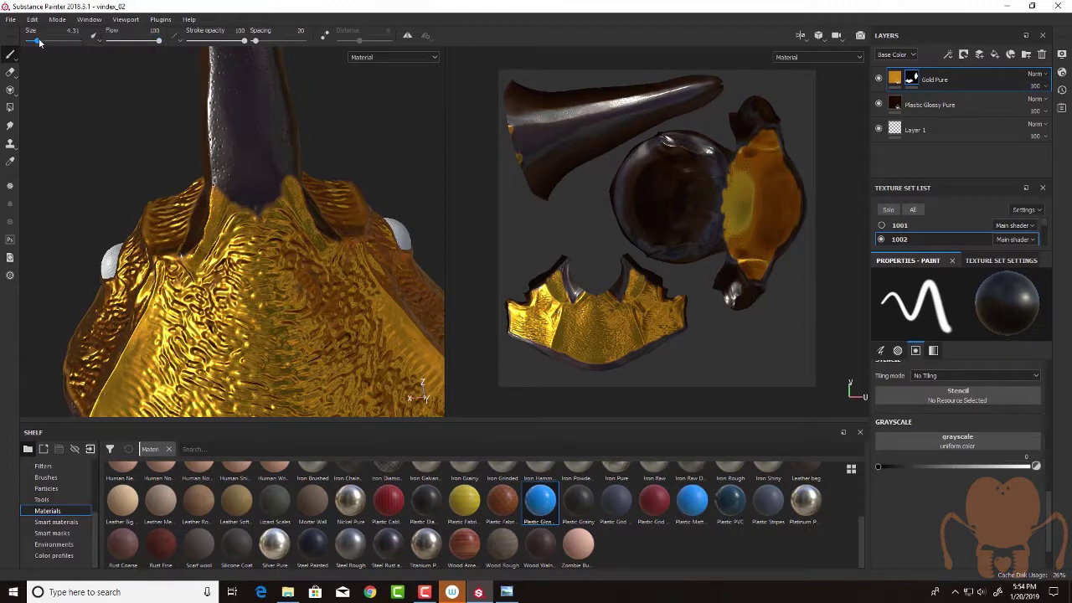
- Reduce the brush size to 2.33 and straighten the gold's edge across the front of the horn base with dark mask paint
drag(39, 43, 34, 42)
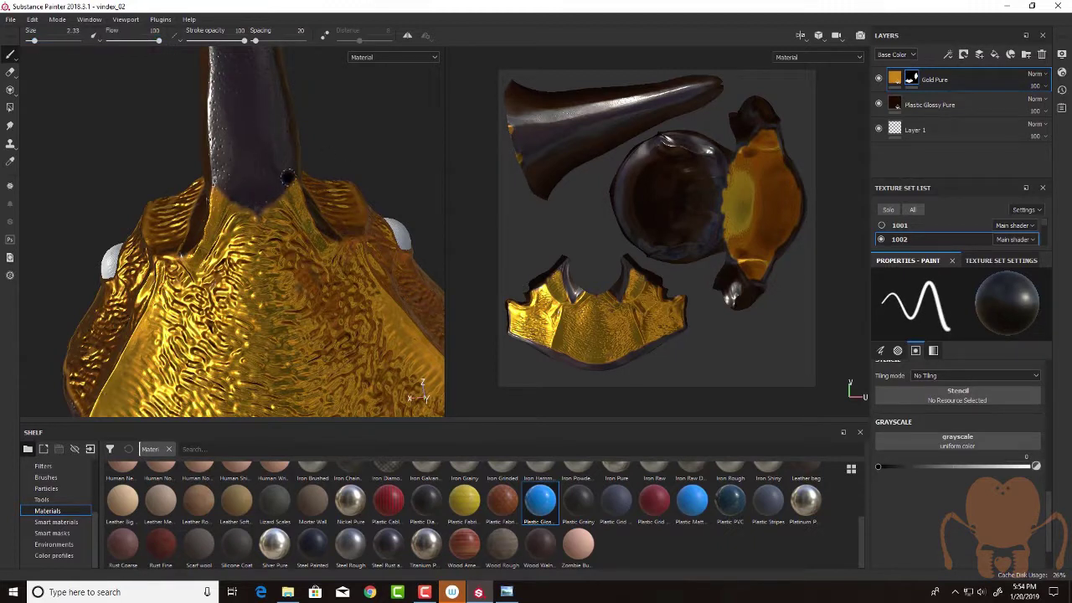
alt+drag(310, 145, 298, 169)
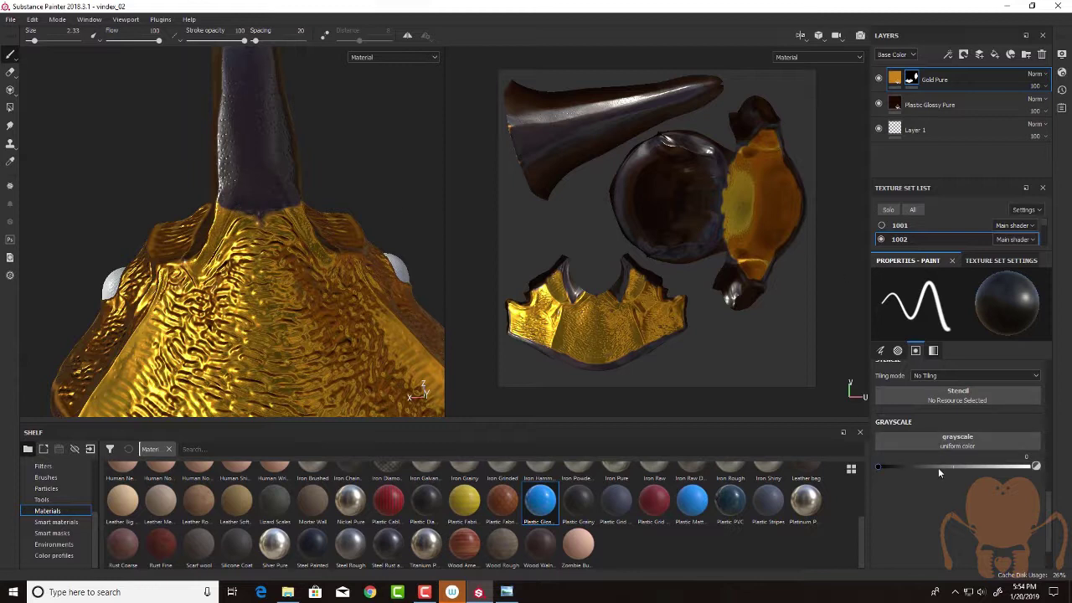
- Paint a transition band around the horn base and front rim at mask grayscale 0.5309, and set the grayscale to 0.2909 for the rim
drag(938, 468, 957, 470)
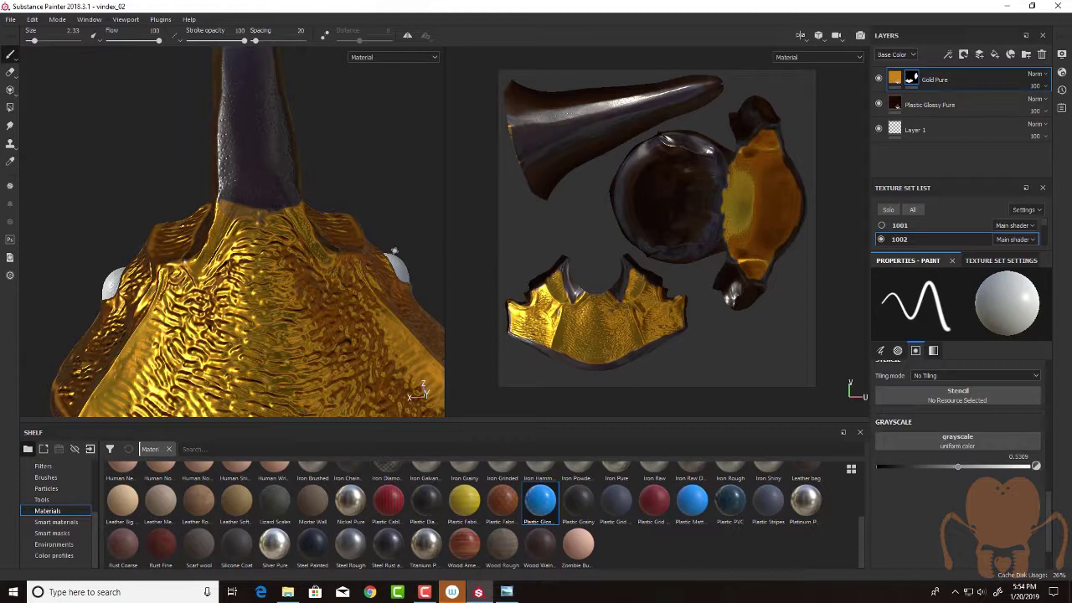
alt+drag(394, 250, 319, 255)
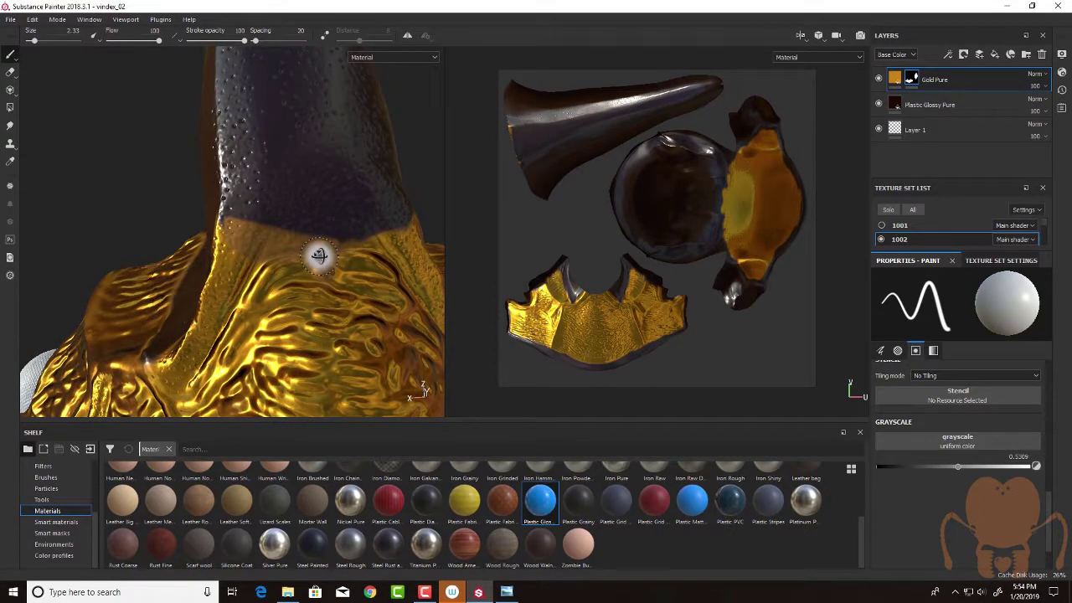
mouse_move(242, 242)
mouse_down()
mouse_move(243, 223)
mouse_move(310, 237)
mouse_move(334, 218)
mouse_move(371, 143)
mouse_up()
drag(279, 283, 289, 310)
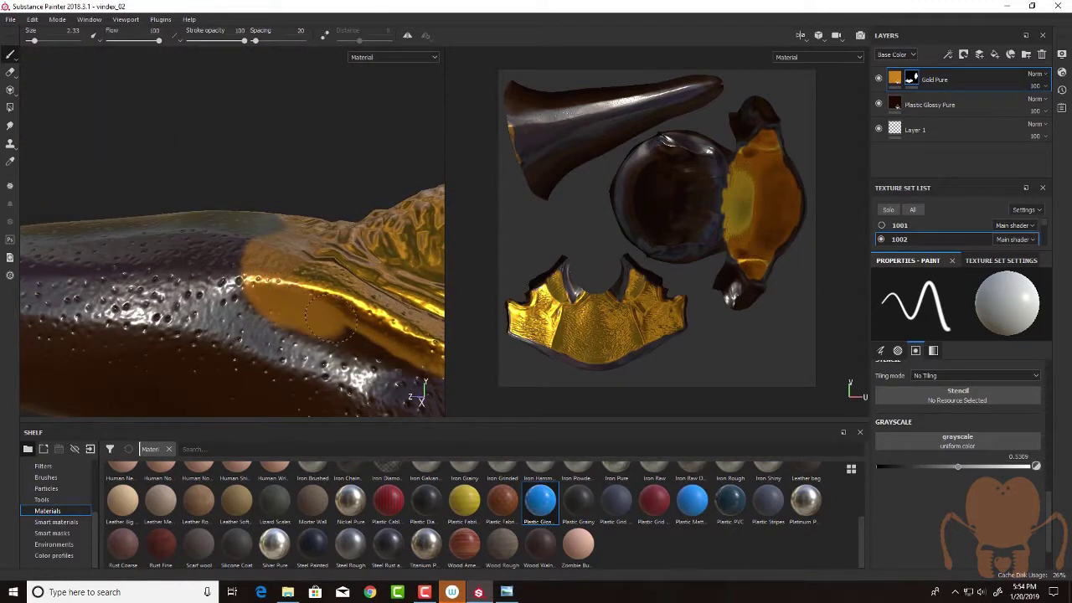
mouse_move(359, 354)
alt+mouse_down()
mouse_move(238, 232)
mouse_move(351, 239)
mouse_move(436, 285)
mouse_move(410, 219)
mouse_move(307, 246)
mouse_move(318, 271)
mouse_move(327, 268)
mouse_move(322, 199)
mouse_move(266, 241)
mouse_move(335, 290)
mouse_move(344, 255)
mouse_move(247, 298)
alt+mouse_up()
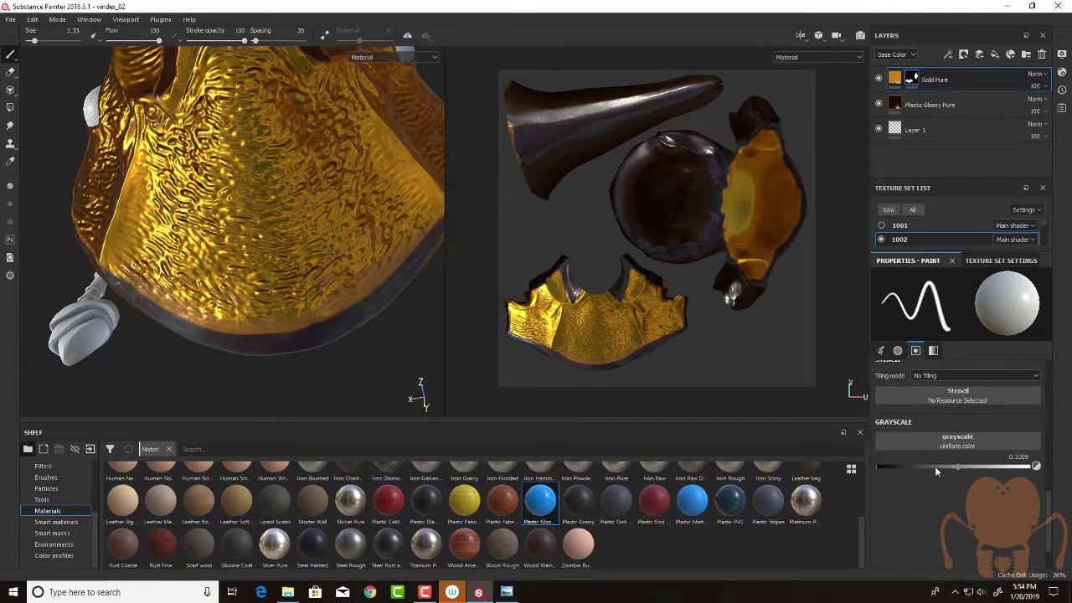
drag(937, 472, 920, 472)
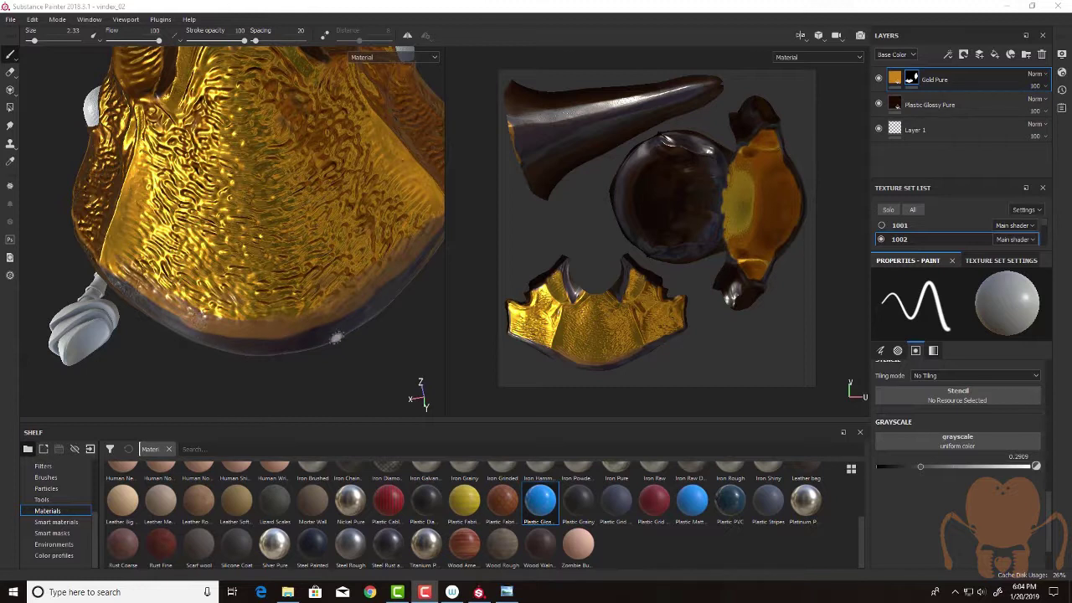
- Select the Gold Pure mask and use the Smudge tool to soften the gold's edge at one corner of the front plate
click(912, 82)
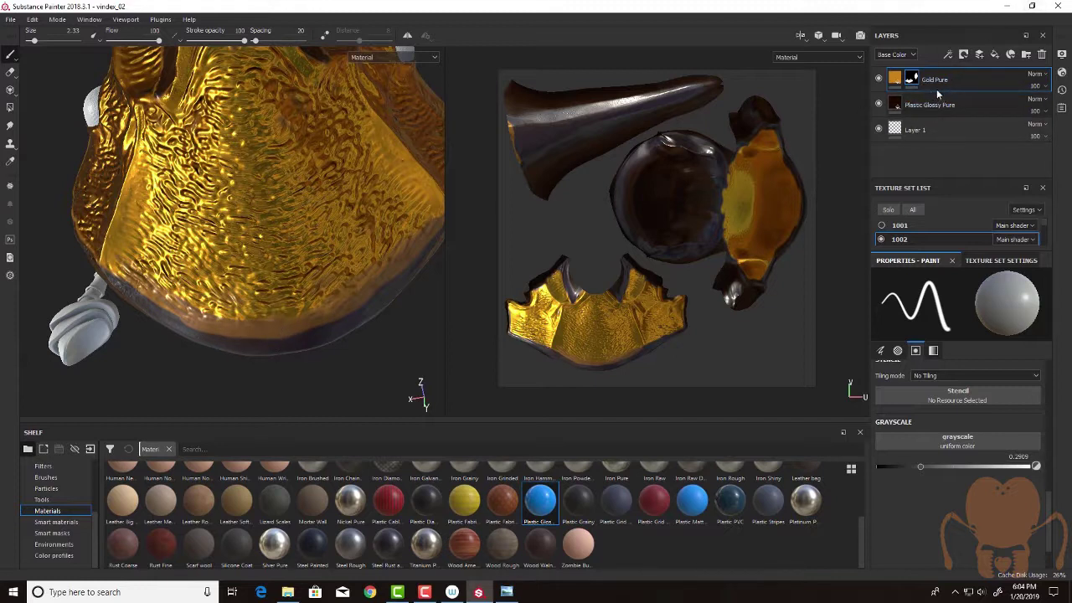
click(11, 127)
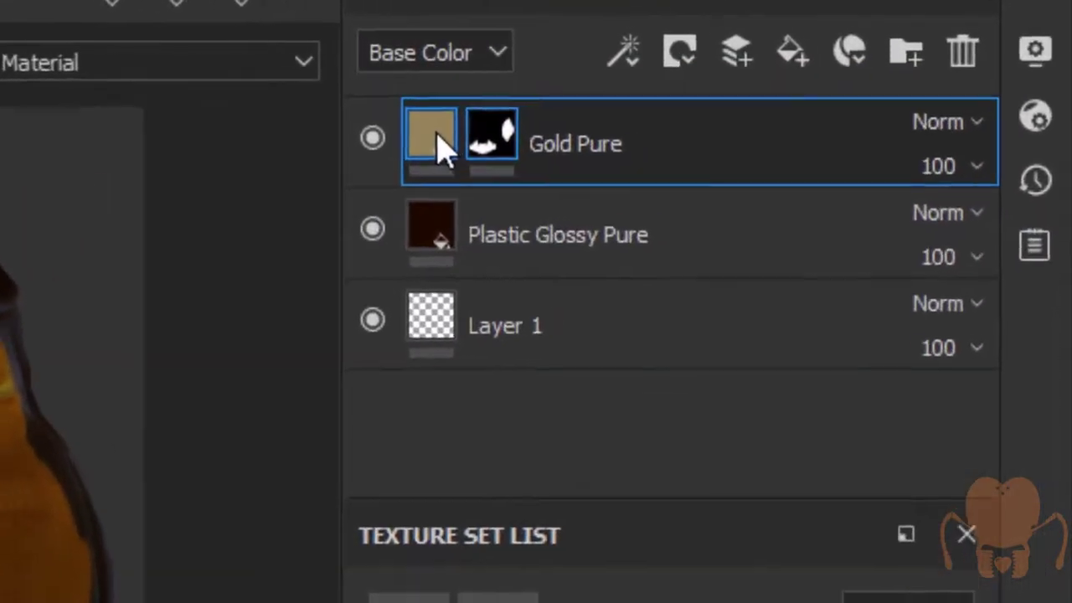
click(896, 80)
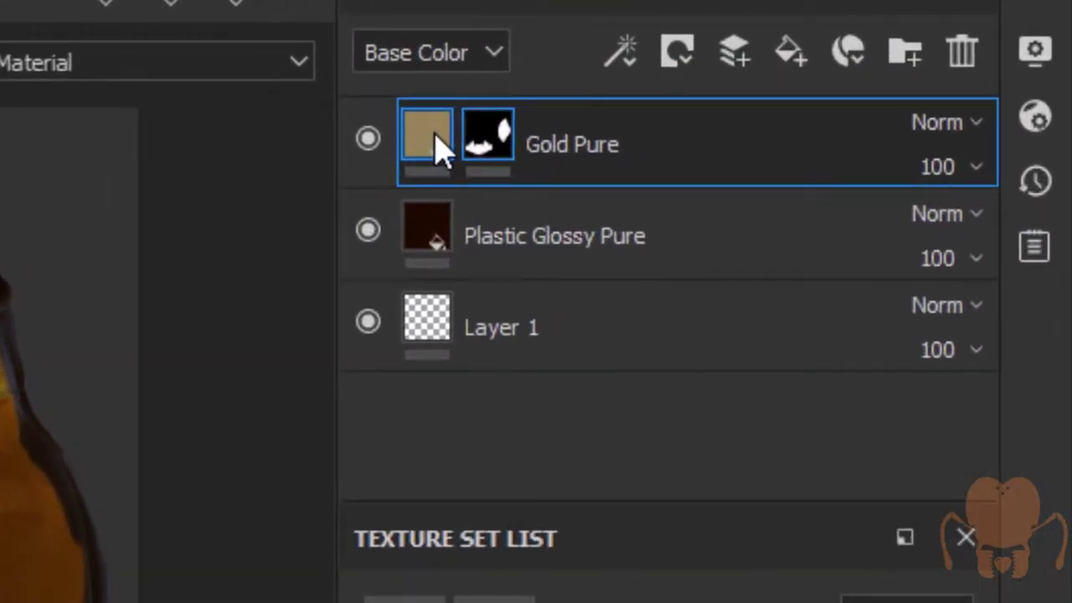
mouse_move(438, 153)
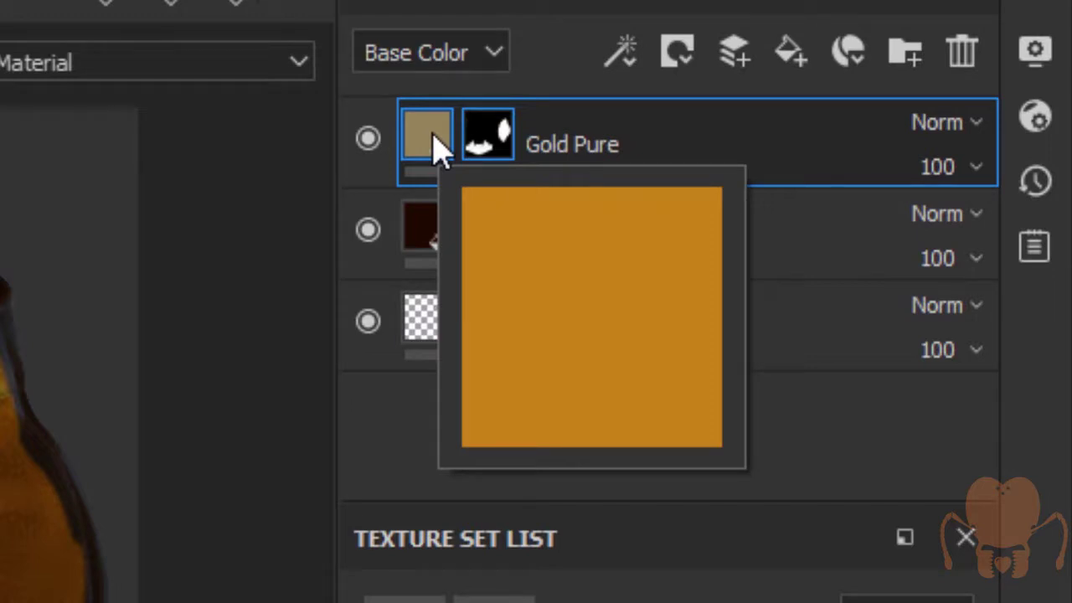
mouse_move(502, 136)
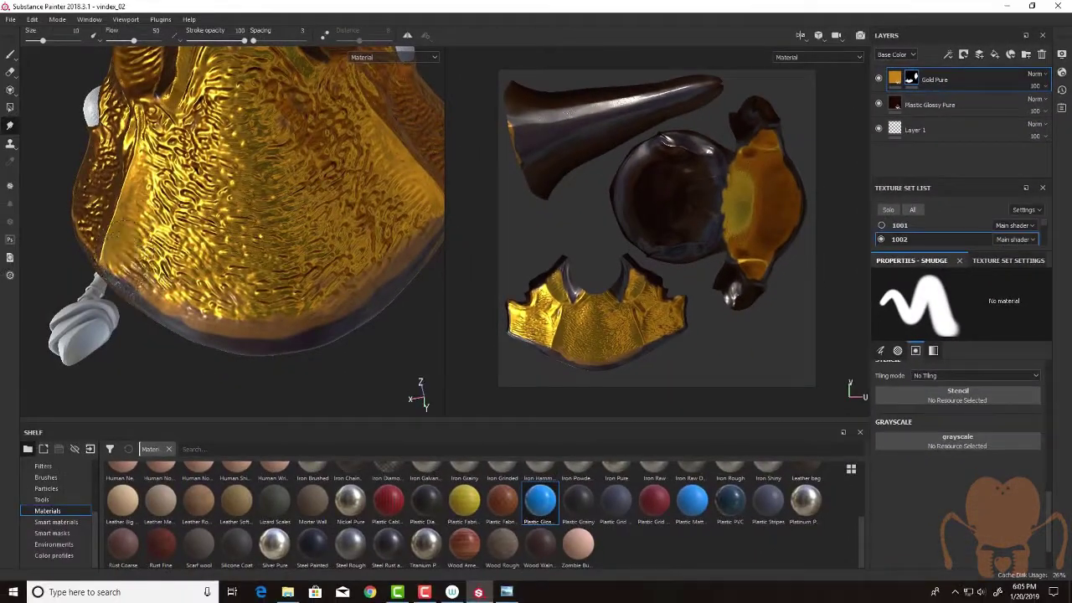
drag(115, 268, 139, 252)
drag(147, 295, 142, 279)
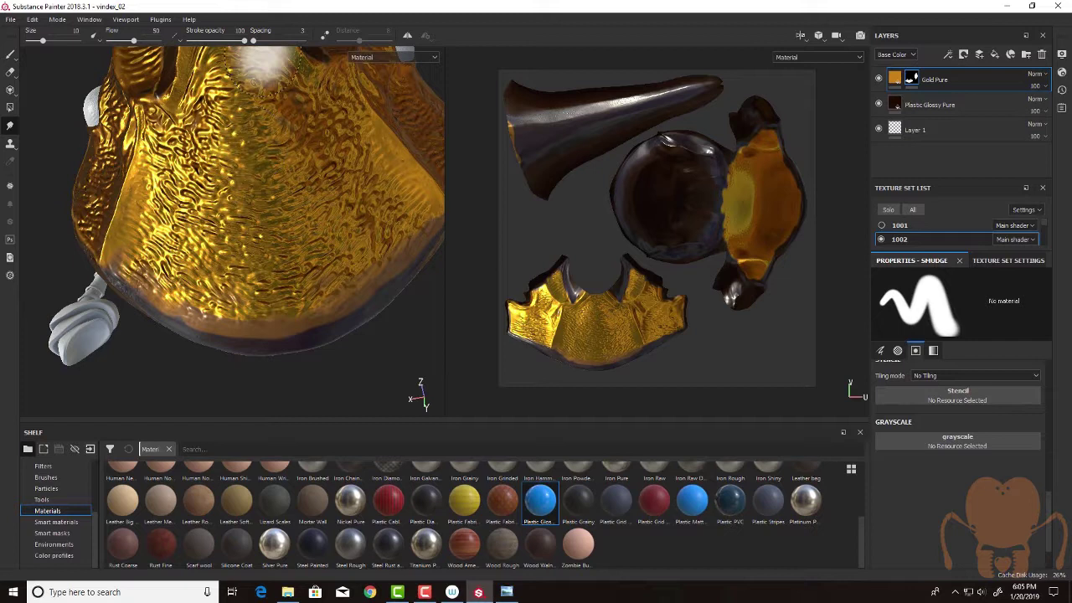
- Set the Smudge flow to 45 and stroke opacity to 15, and blend the gold into the dark along the front rim
drag(246, 40, 220, 39)
drag(130, 42, 131, 41)
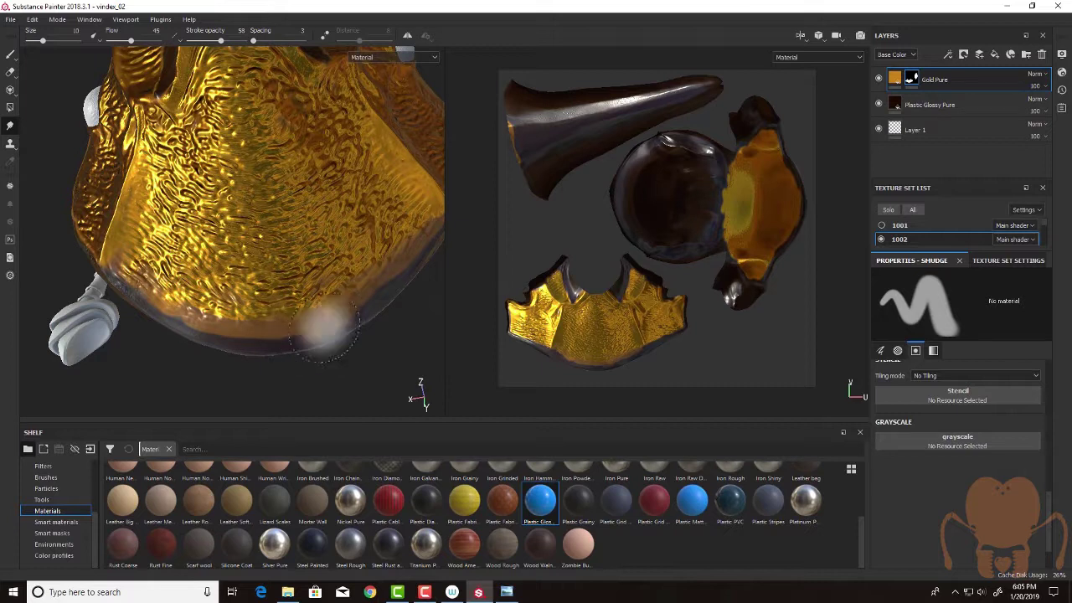
drag(221, 40, 194, 40)
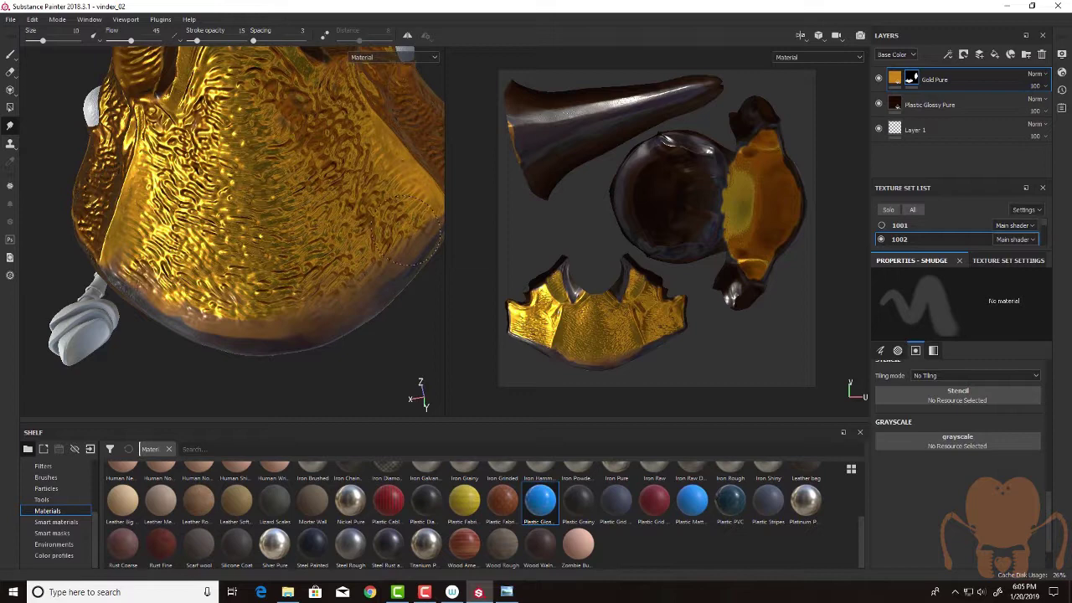
alt+drag(367, 309, 361, 149)
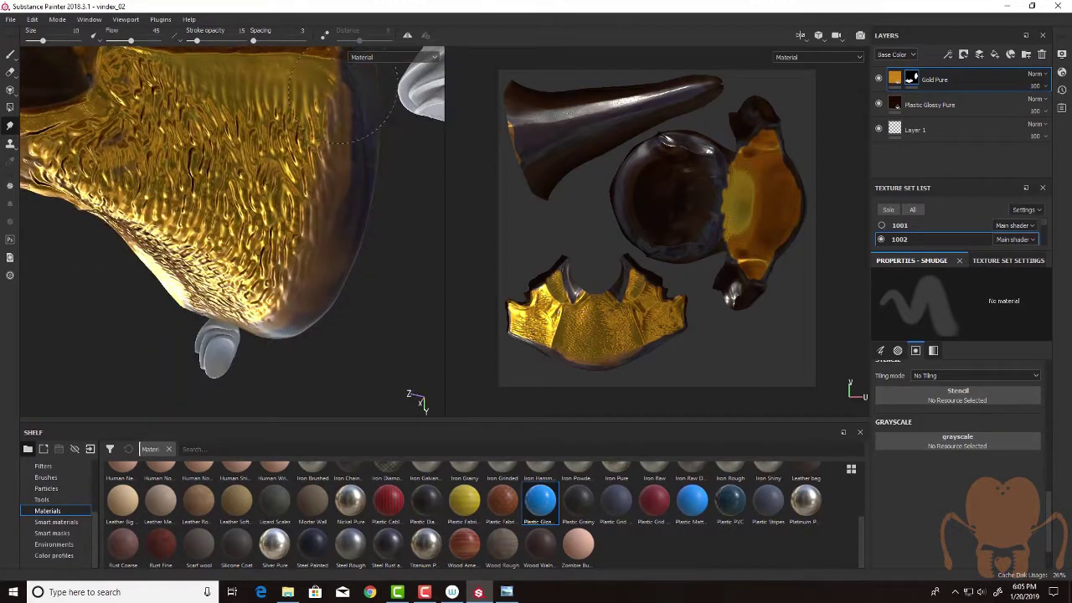
mouse_move(338, 98)
mouse_down()
mouse_move(340, 89)
mouse_move(349, 128)
mouse_move(311, 136)
mouse_move(348, 84)
mouse_move(315, 117)
mouse_move(345, 159)
mouse_move(322, 196)
mouse_move(318, 186)
mouse_up()
mouse_move(352, 271)
alt+mouse_down()
mouse_move(364, 198)
mouse_move(343, 212)
alt+mouse_up()
mouse_move(302, 179)
mouse_down()
mouse_move(286, 190)
mouse_move(292, 159)
mouse_move(351, 201)
mouse_move(418, 220)
mouse_move(241, 304)
mouse_move(373, 88)
mouse_up()
- Display only the Base Color channel and smudge the hard tone bands around the center of the front rim
click(382, 59)
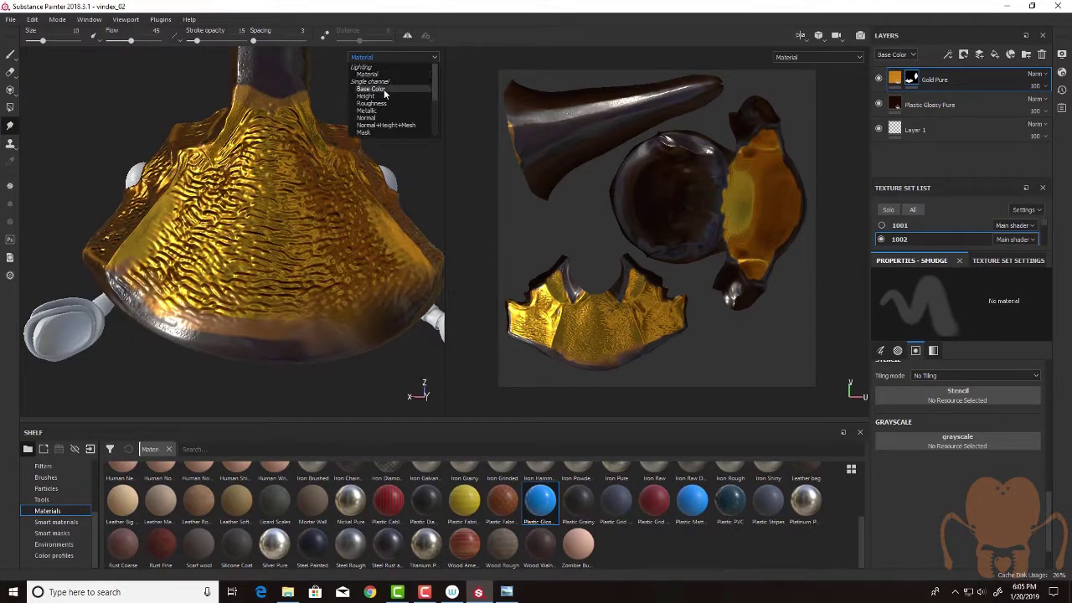
click(384, 89)
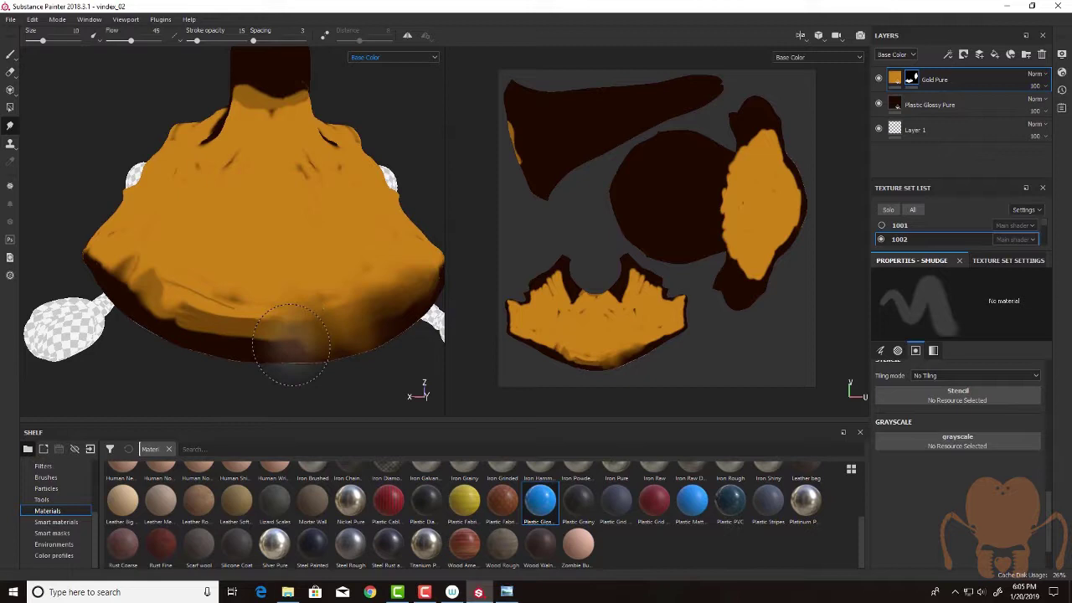
scroll(252, 294, up, 2)
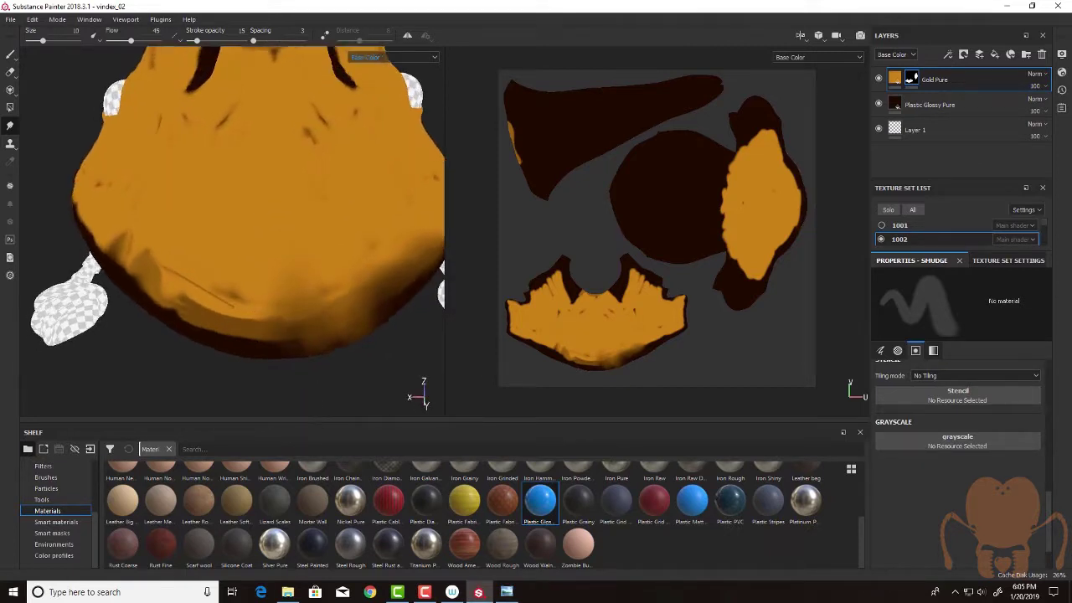
mouse_move(243, 323)
mouse_down()
mouse_move(275, 247)
mouse_move(289, 352)
mouse_up()
mouse_move(284, 299)
mouse_down()
mouse_move(289, 337)
mouse_move(376, 313)
mouse_move(406, 285)
mouse_up()
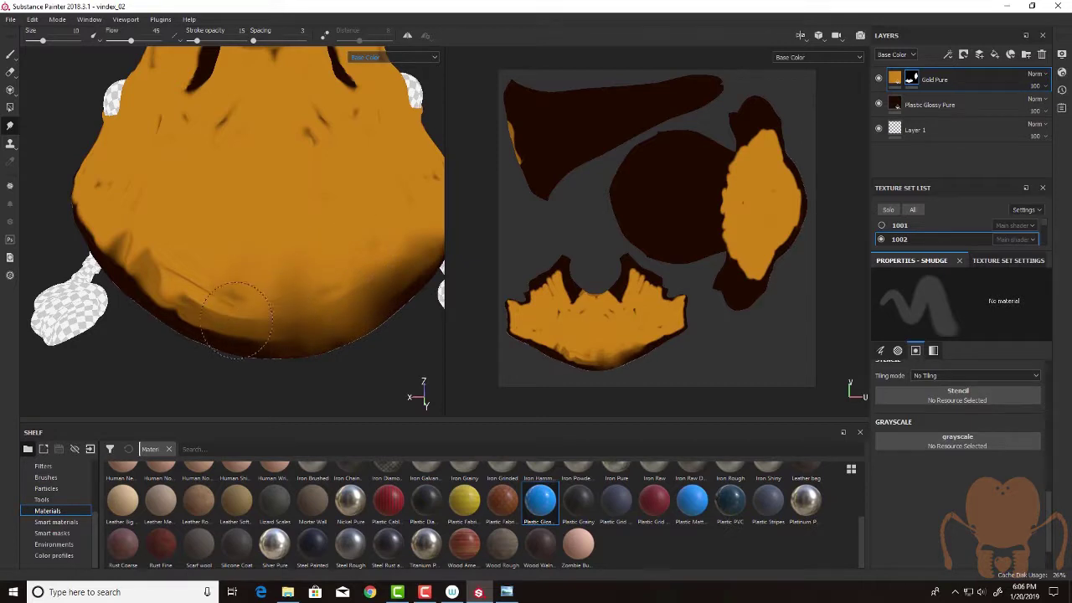
- Raise the Smudge stroke opacity to 51 and pull the dark rim color into the gold from the front center toward one side
mouse_move(228, 301)
alt+mouse_down()
mouse_move(251, 290)
mouse_move(257, 168)
mouse_move(299, 229)
mouse_move(359, 376)
mouse_move(403, 268)
mouse_move(410, 182)
mouse_move(421, 210)
mouse_move(400, 210)
mouse_move(372, 141)
alt+mouse_up()
drag(195, 40, 217, 40)
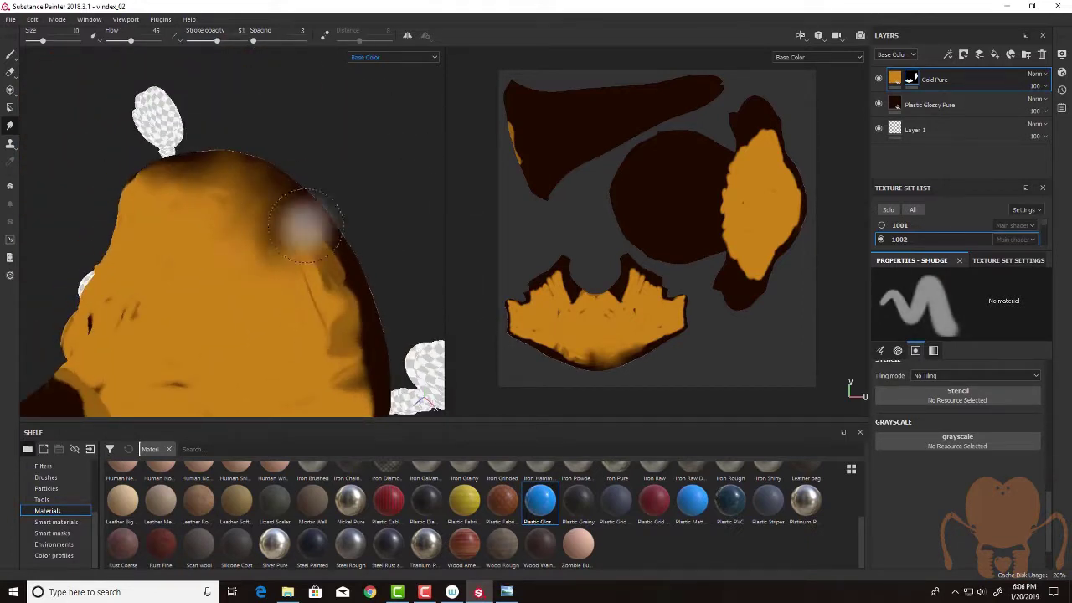
alt+drag(335, 263, 383, 226)
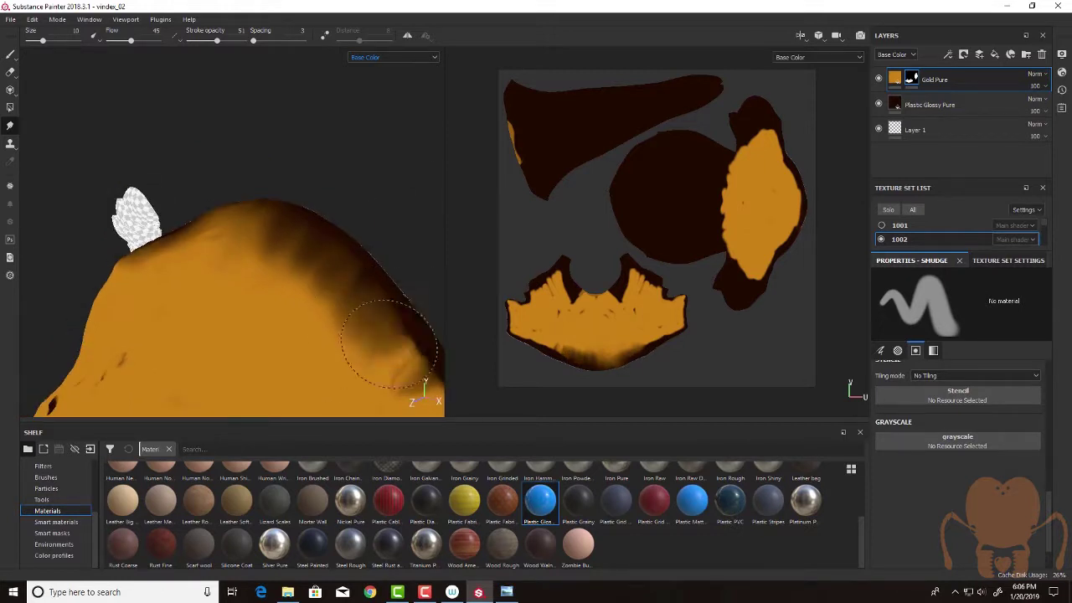
alt+drag(328, 290, 399, 281)
drag(245, 268, 180, 308)
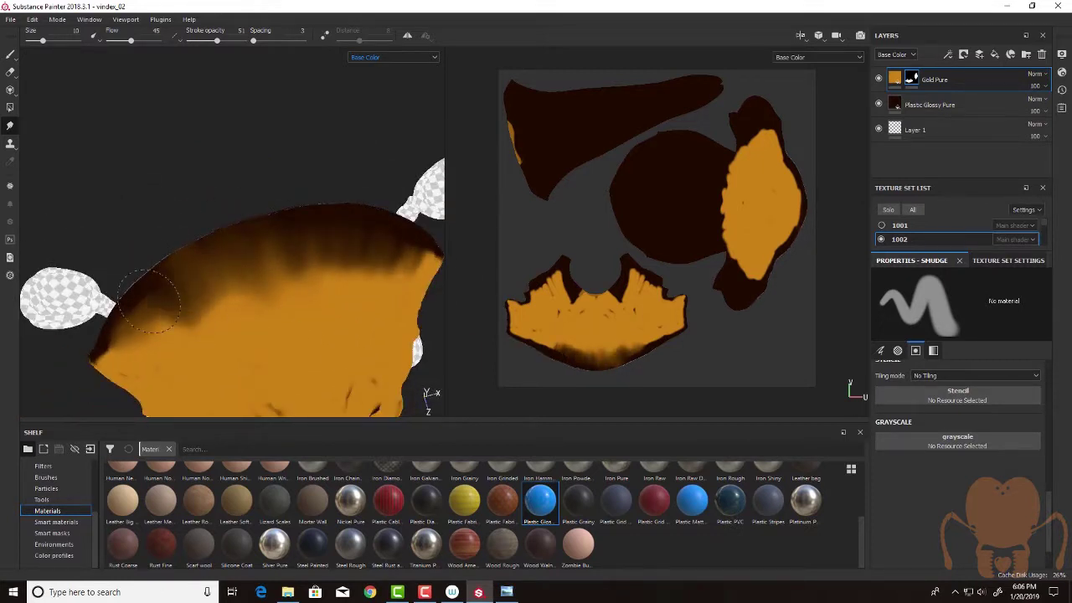
- Smudge the gold and dark boundary along the side rim past the antenna, reworking it into a soft gradient
mouse_move(318, 251)
alt+mouse_down()
mouse_move(417, 230)
mouse_move(253, 151)
mouse_move(263, 126)
alt+mouse_up()
drag(201, 172, 178, 141)
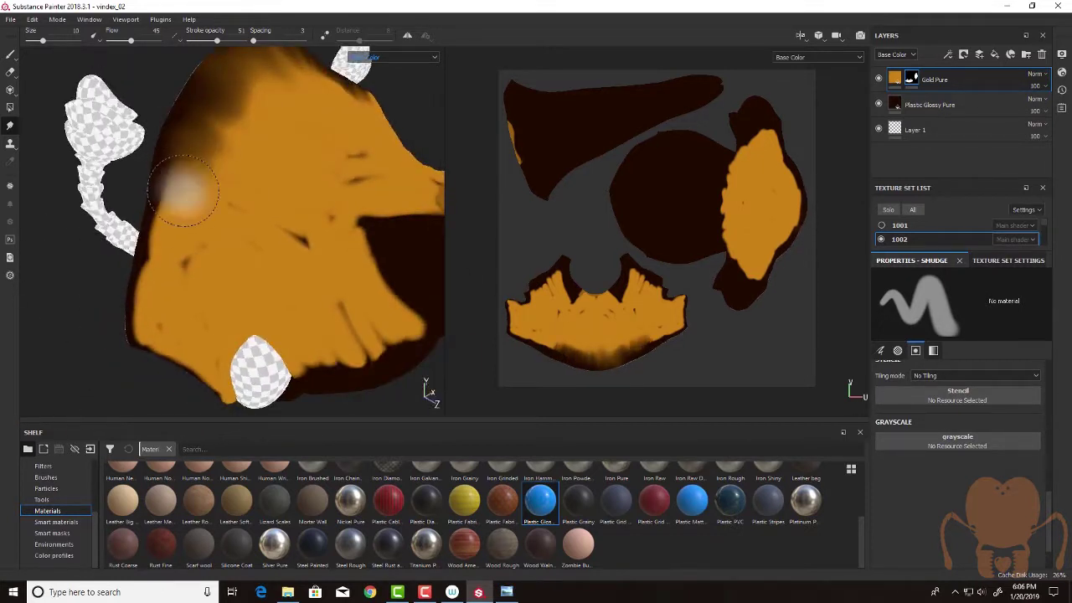
mouse_move(185, 192)
mouse_down()
mouse_move(182, 227)
mouse_move(243, 276)
mouse_move(219, 284)
mouse_up()
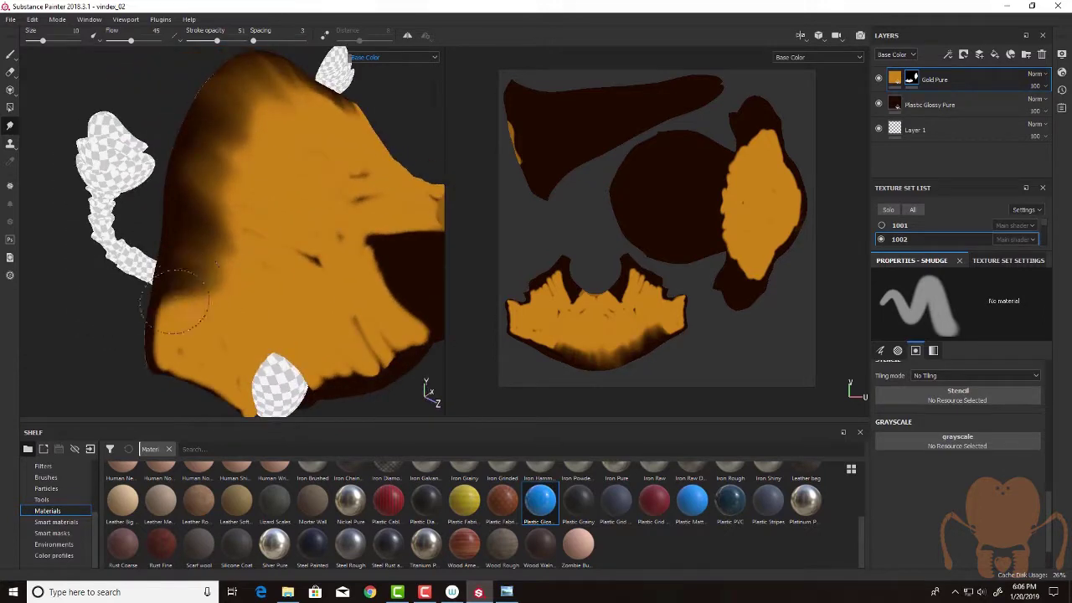
mouse_move(174, 338)
mouse_down()
mouse_move(154, 365)
mouse_move(189, 346)
mouse_move(199, 308)
mouse_up()
mouse_move(186, 261)
mouse_down()
mouse_move(252, 239)
mouse_move(186, 188)
mouse_up()
mouse_move(239, 224)
mouse_down()
mouse_move(192, 263)
mouse_move(212, 242)
mouse_move(197, 191)
mouse_move(228, 136)
mouse_move(242, 138)
mouse_move(236, 106)
mouse_move(204, 141)
mouse_move(209, 272)
mouse_move(180, 289)
mouse_move(204, 359)
mouse_move(179, 354)
mouse_move(180, 364)
mouse_move(184, 251)
mouse_move(162, 354)
mouse_move(180, 242)
mouse_up()
drag(181, 167, 222, 103)
mouse_move(226, 103)
mouse_down()
mouse_move(227, 84)
mouse_move(218, 104)
mouse_up()
mouse_move(185, 166)
mouse_down()
mouse_move(214, 89)
mouse_move(206, 105)
mouse_up()
mouse_move(177, 225)
mouse_down()
mouse_move(168, 314)
mouse_move(165, 303)
mouse_up()
- Even out the blend across the front rim's center and carry the soft gradient onto the opposite half
mouse_move(271, 280)
alt+mouse_down()
mouse_move(168, 285)
mouse_move(318, 259)
mouse_move(203, 299)
mouse_move(302, 275)
mouse_move(218, 304)
alt+mouse_up()
alt+middle_drag(218, 304, 207, 304)
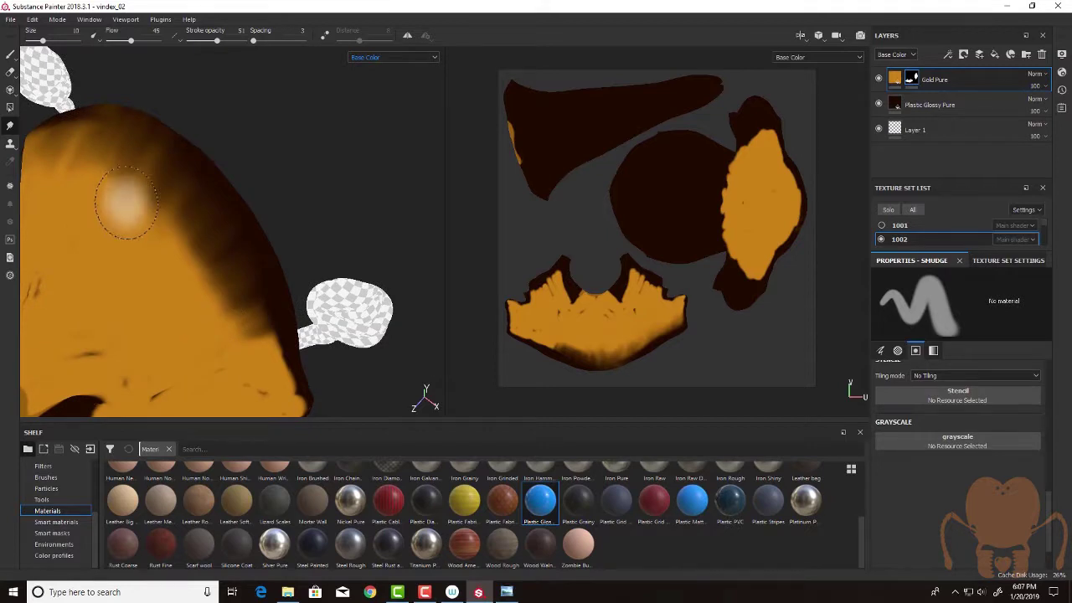
alt+drag(119, 203, 119, 246)
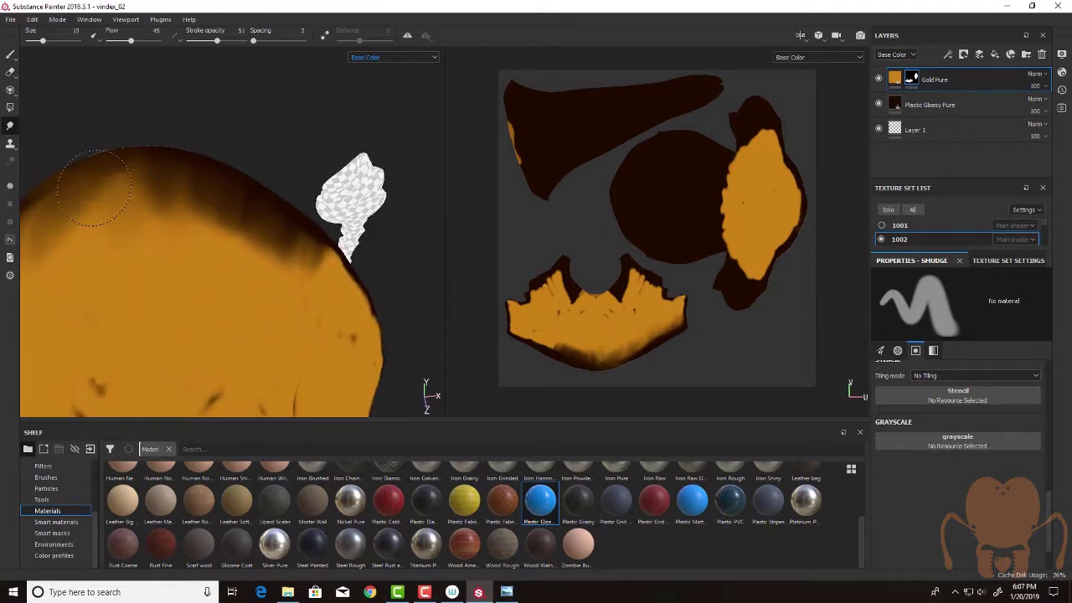
alt+drag(168, 156, 232, 162)
mouse_move(333, 192)
alt+mouse_down()
mouse_move(165, 223)
mouse_move(252, 187)
alt+mouse_up()
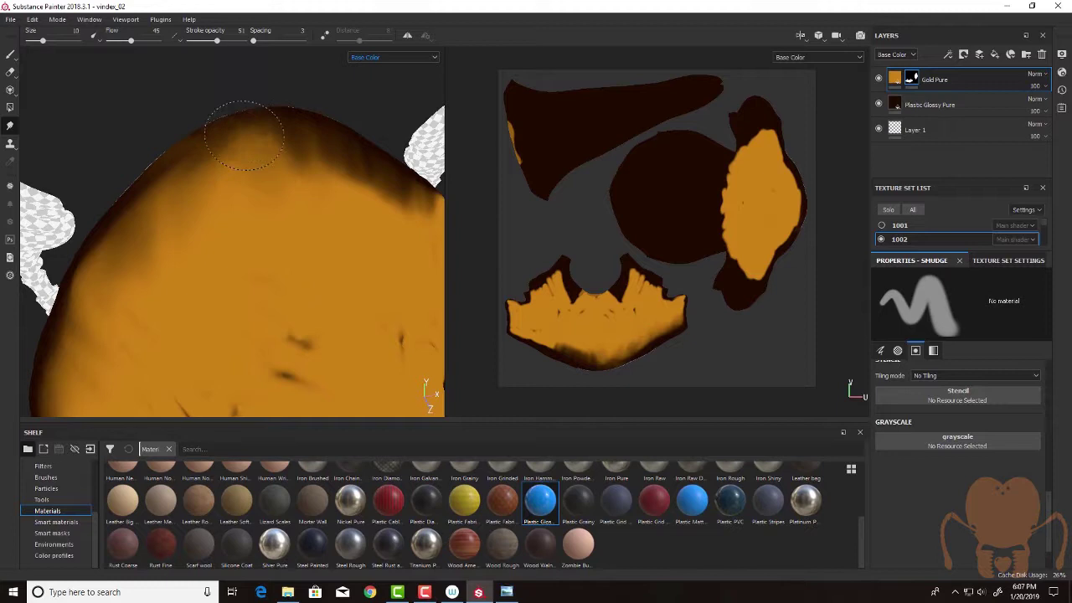
mouse_move(271, 271)
alt+mouse_down()
mouse_move(263, 299)
mouse_move(162, 292)
mouse_move(153, 275)
alt+mouse_up()
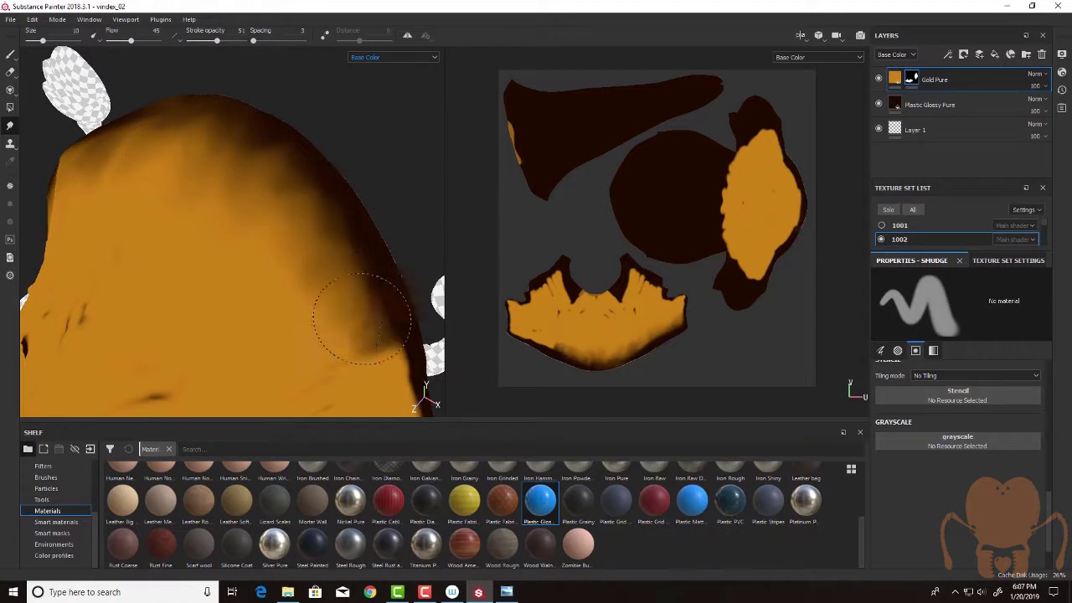
- Smudge the dark rim into the gold beside the antenna on the opposite side of the head
mouse_move(201, 256)
alt+mouse_down()
mouse_move(175, 172)
mouse_move(210, 173)
alt+mouse_up()
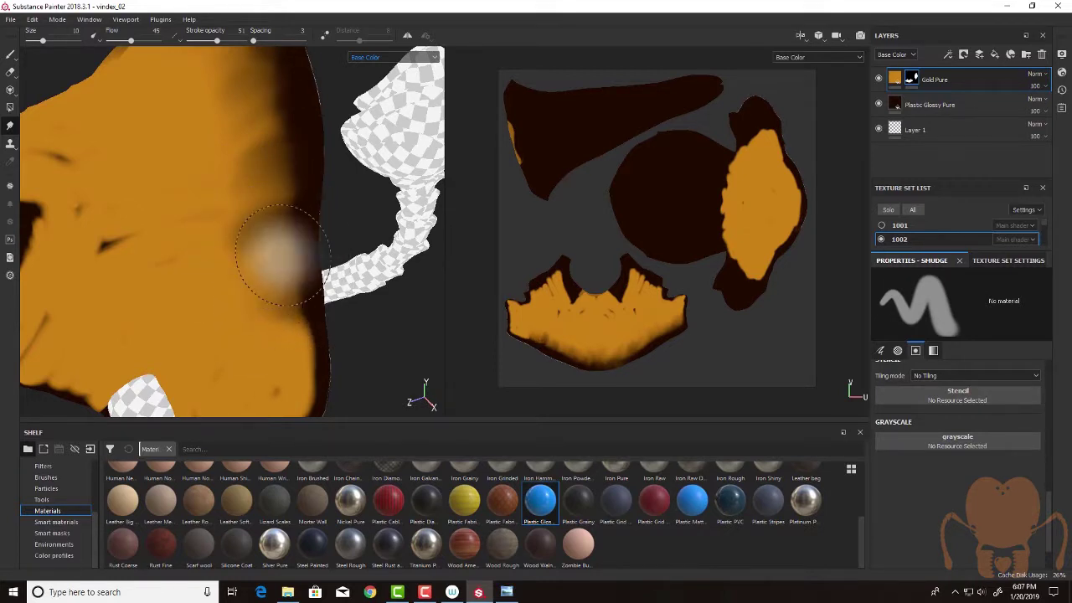
drag(293, 315, 258, 325)
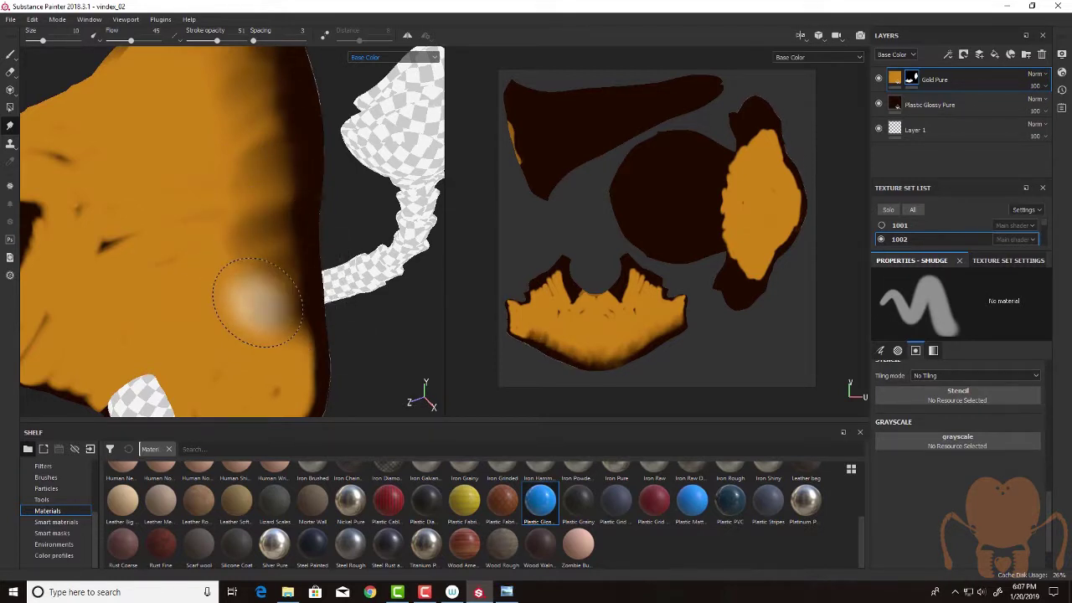
alt+drag(299, 292, 268, 186)
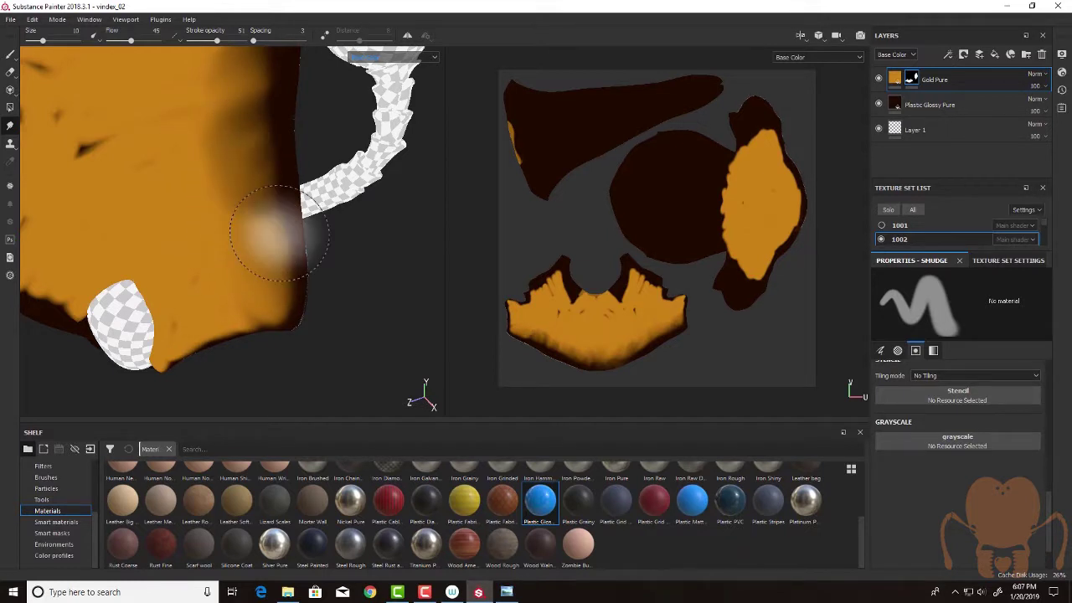
- Soften the gold's edge at the cheek corner and along the lower cheek edge toward the eye
alt+drag(279, 233, 215, 224)
alt+middle_drag(215, 225, 214, 241)
alt+drag(218, 234, 309, 289)
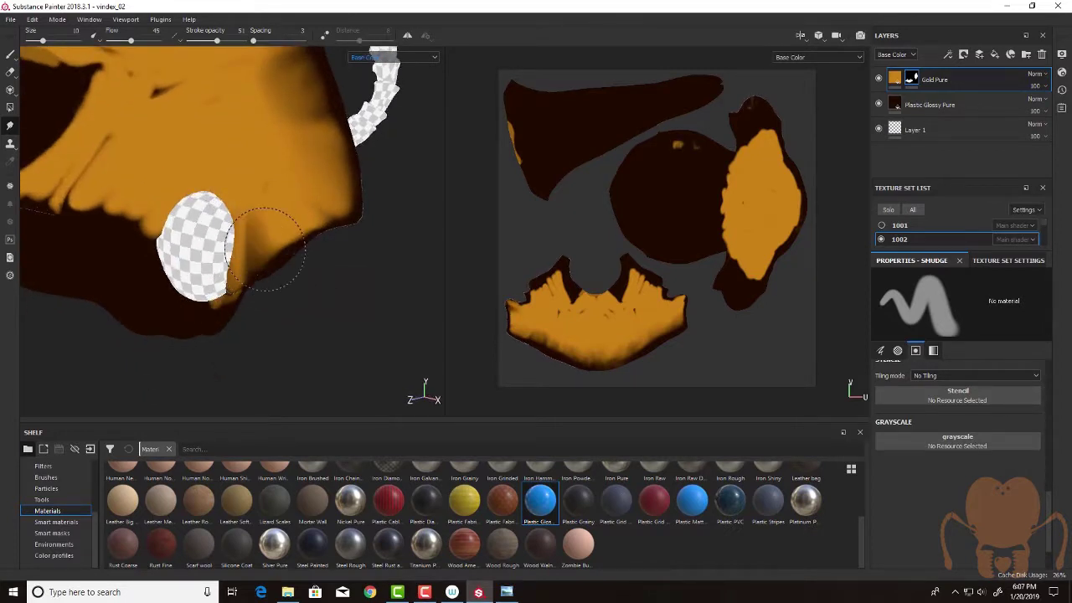
mouse_move(313, 211)
mouse_down()
mouse_move(335, 203)
mouse_move(342, 180)
mouse_move(330, 131)
mouse_move(339, 164)
mouse_move(316, 217)
mouse_up()
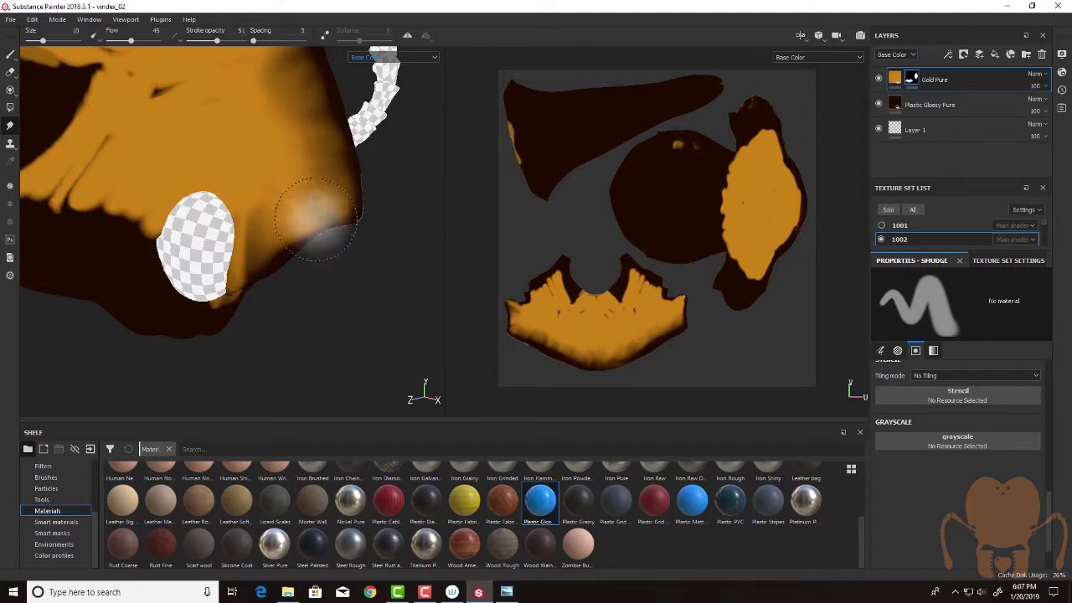
alt+drag(246, 262, 252, 250)
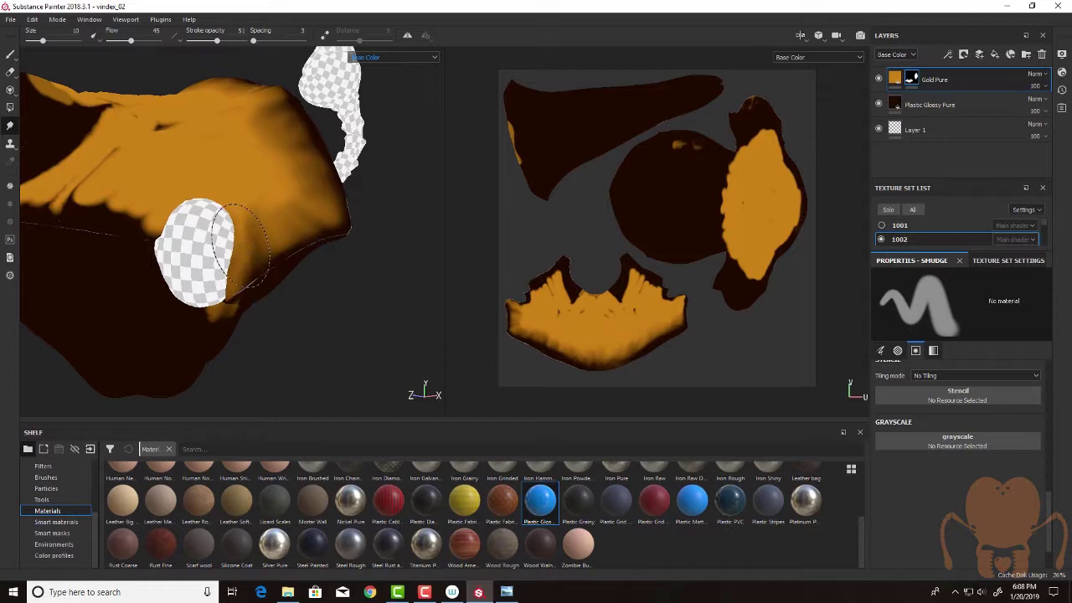
- Smudge the gold beside the eye and soften the streaks and lower edge of the gold on the cheek
drag(241, 246, 249, 238)
alt+drag(315, 273, 300, 307)
mouse_move(276, 179)
mouse_down()
mouse_move(289, 185)
mouse_move(281, 112)
mouse_move(310, 87)
mouse_up()
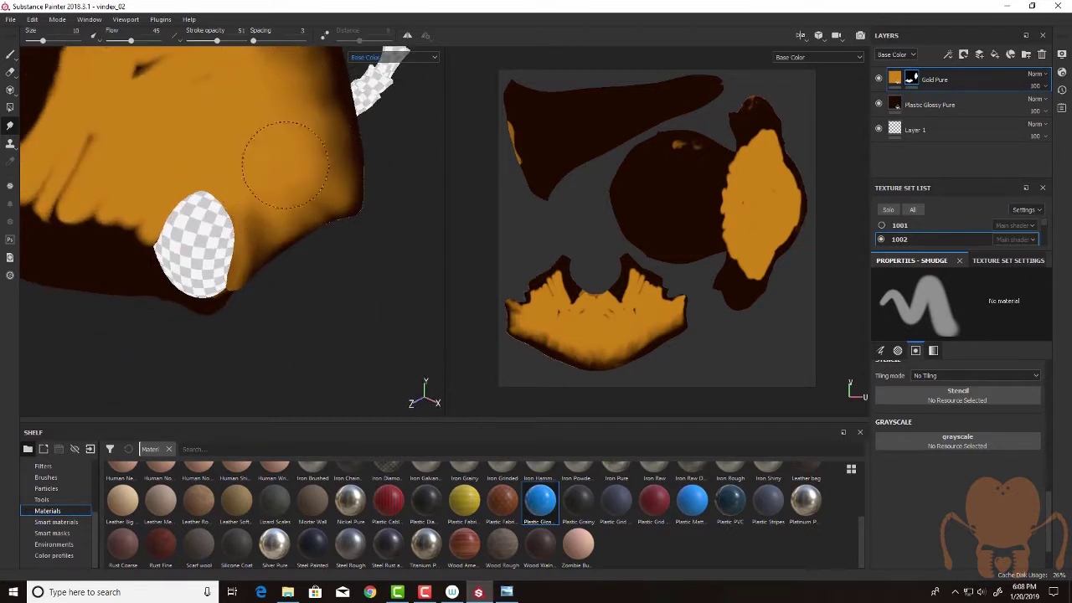
drag(286, 165, 236, 175)
mouse_move(313, 310)
alt+mouse_down()
mouse_move(321, 324)
mouse_move(379, 286)
alt+mouse_up()
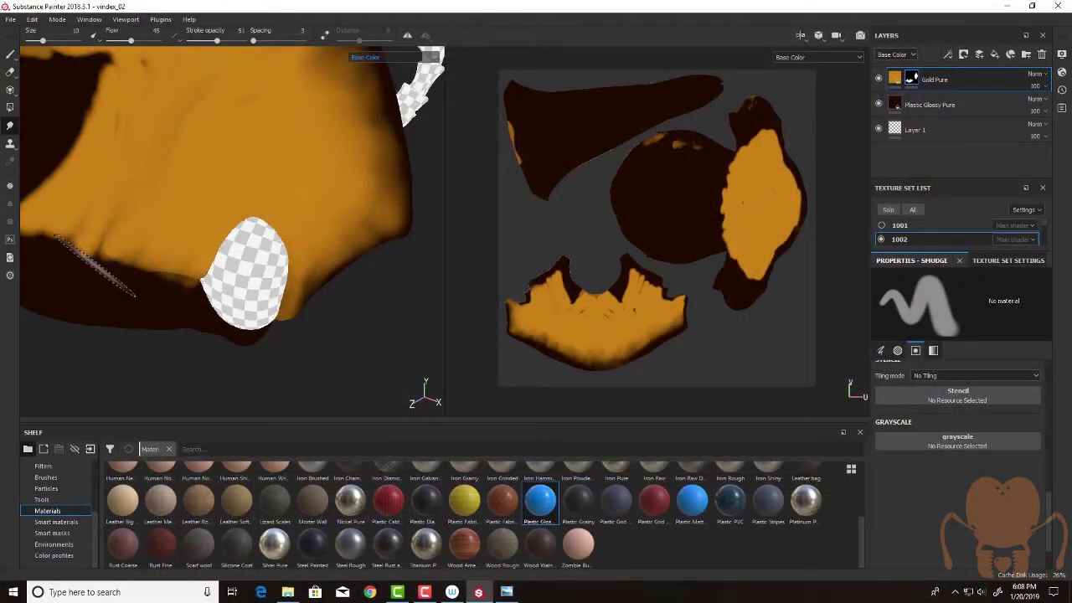
alt+middle_drag(246, 208, 278, 265)
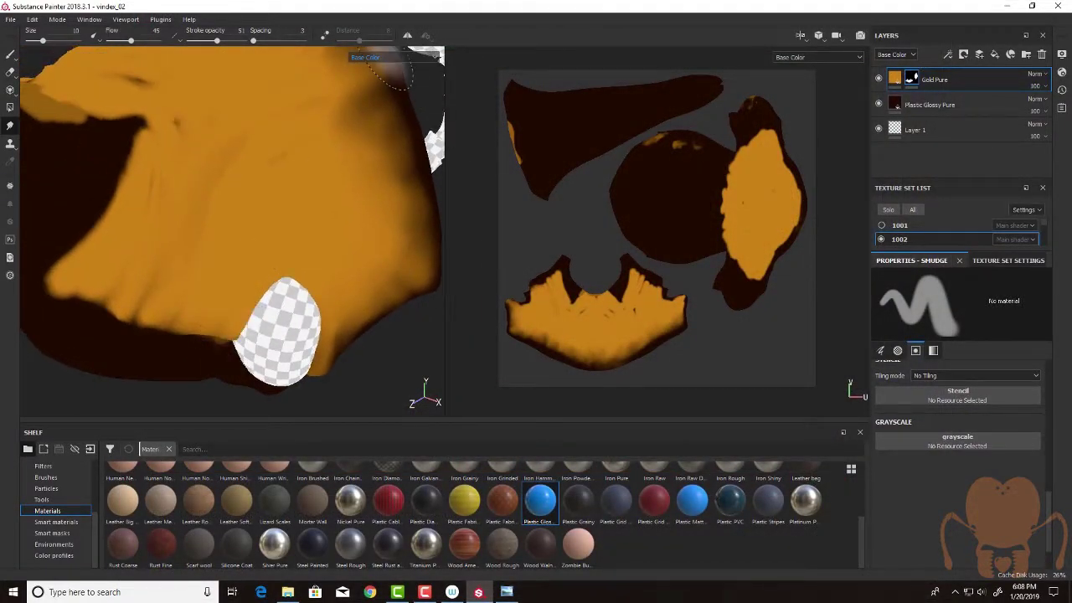
- Switch the viewport display from Base Color to Material and examine the head's gold-to-dark transitions from several angles
click(389, 57)
click(386, 77)
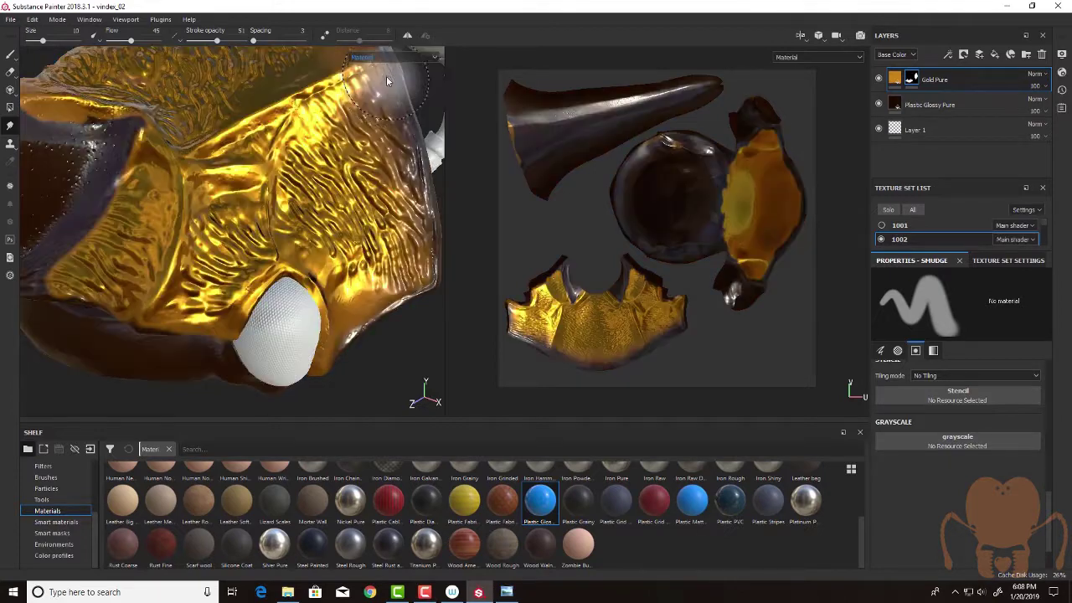
mouse_move(381, 159)
alt+mouse_down()
mouse_move(240, 206)
mouse_move(311, 292)
alt+mouse_up()
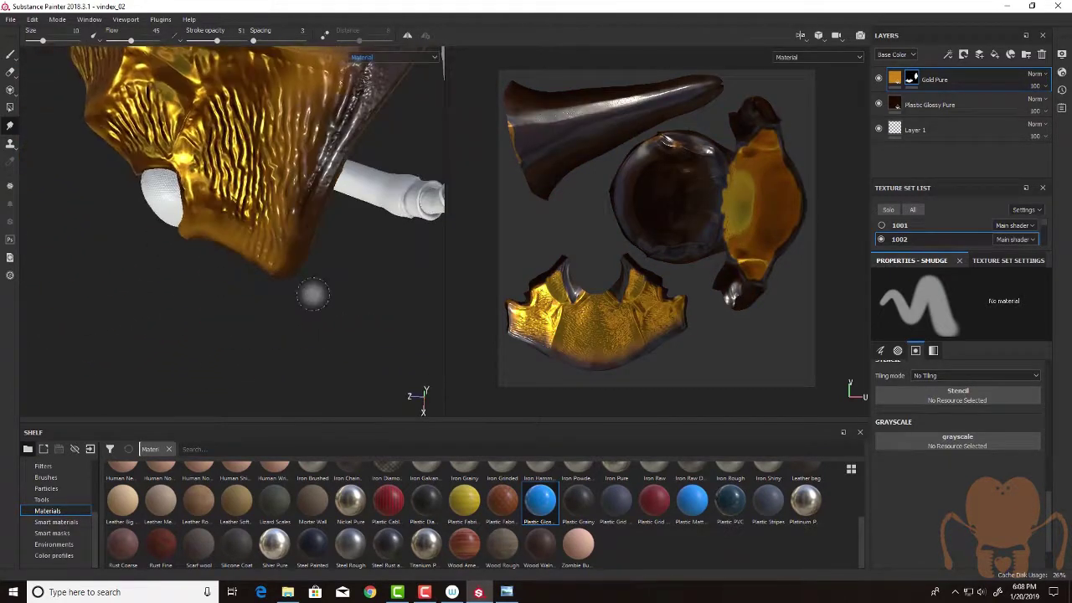
alt+right_drag(311, 292, 292, 311)
mouse_move(292, 311)
alt+mouse_down()
mouse_move(347, 304)
mouse_move(295, 269)
mouse_move(299, 235)
mouse_move(325, 235)
mouse_move(316, 259)
mouse_move(200, 223)
alt+mouse_up()
alt+right_drag(199, 223, 269, 196)
alt+drag(269, 196, 248, 231)
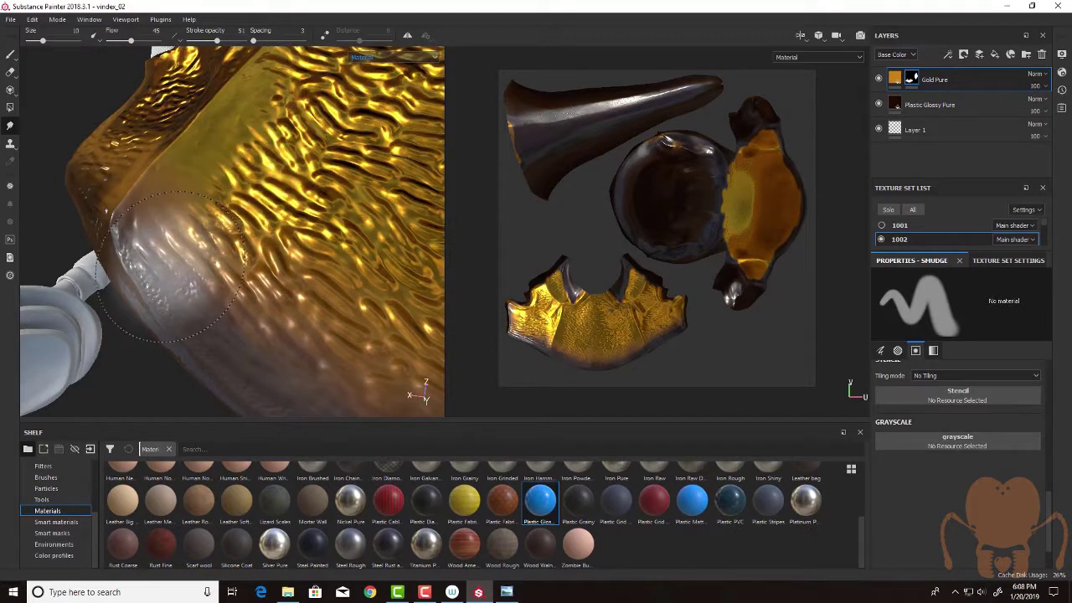
- Smudge the dark-to-gold transition along the front rim and its corner, continuing along the cheek edge toward the eye
alt+drag(177, 266, 227, 285)
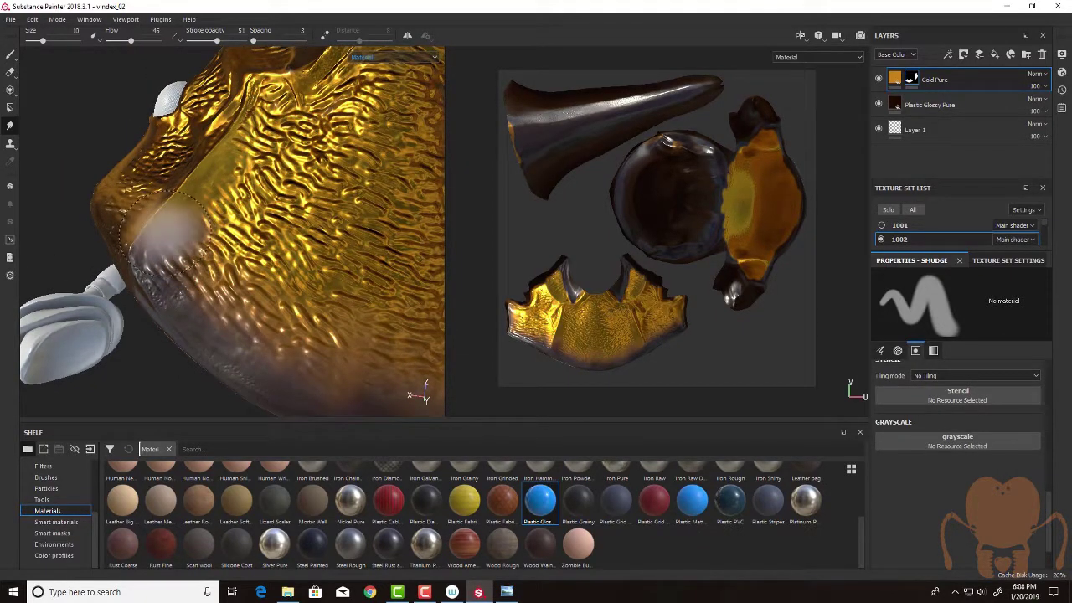
alt+drag(193, 197, 143, 235)
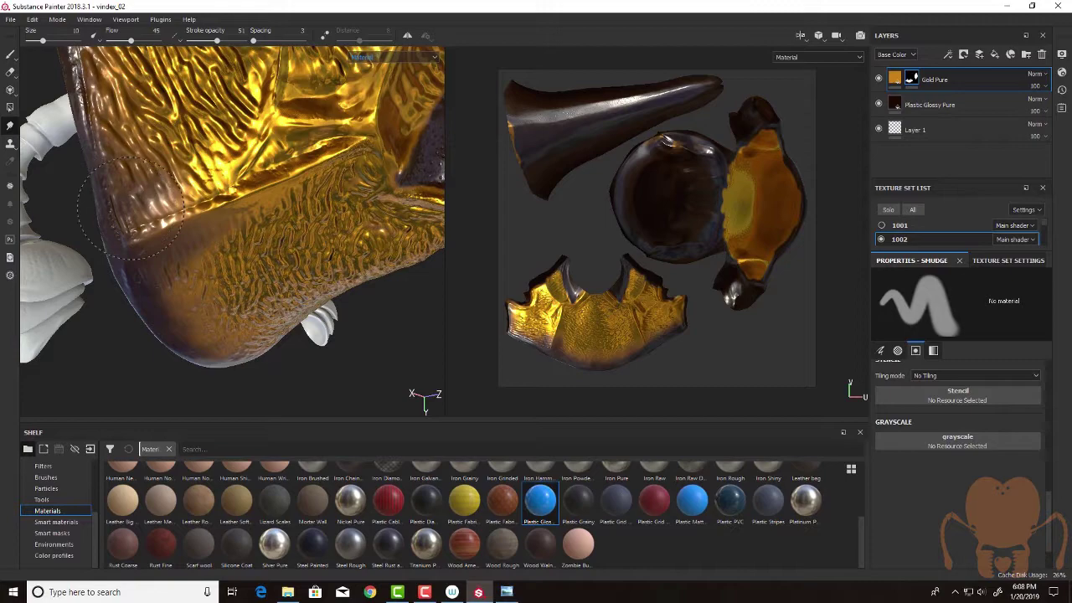
alt+drag(189, 301, 168, 217)
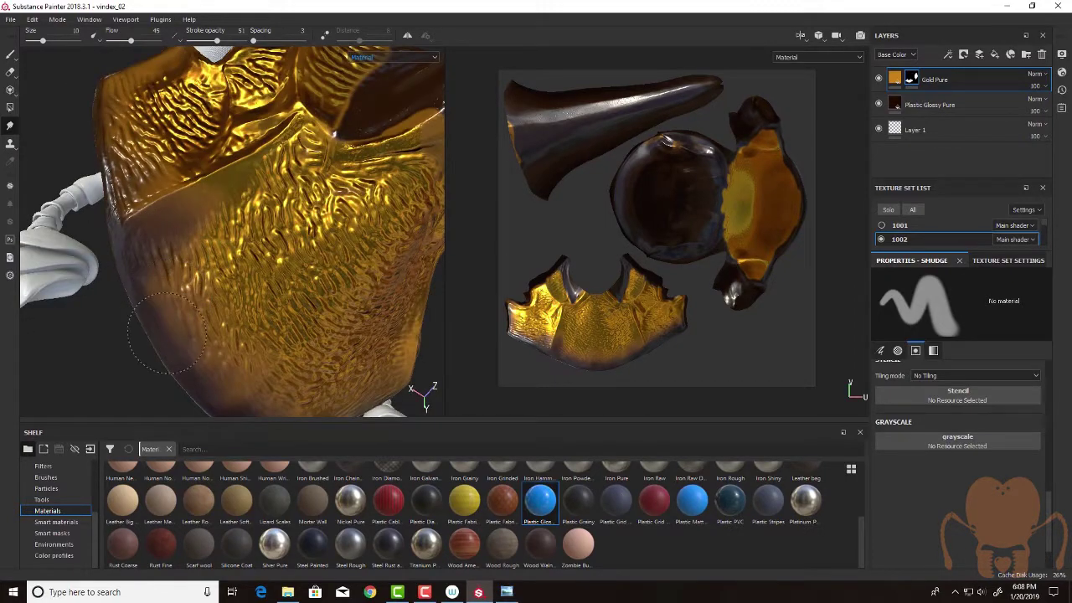
mouse_move(167, 335)
mouse_down()
mouse_move(196, 359)
mouse_move(242, 350)
mouse_move(255, 392)
mouse_up()
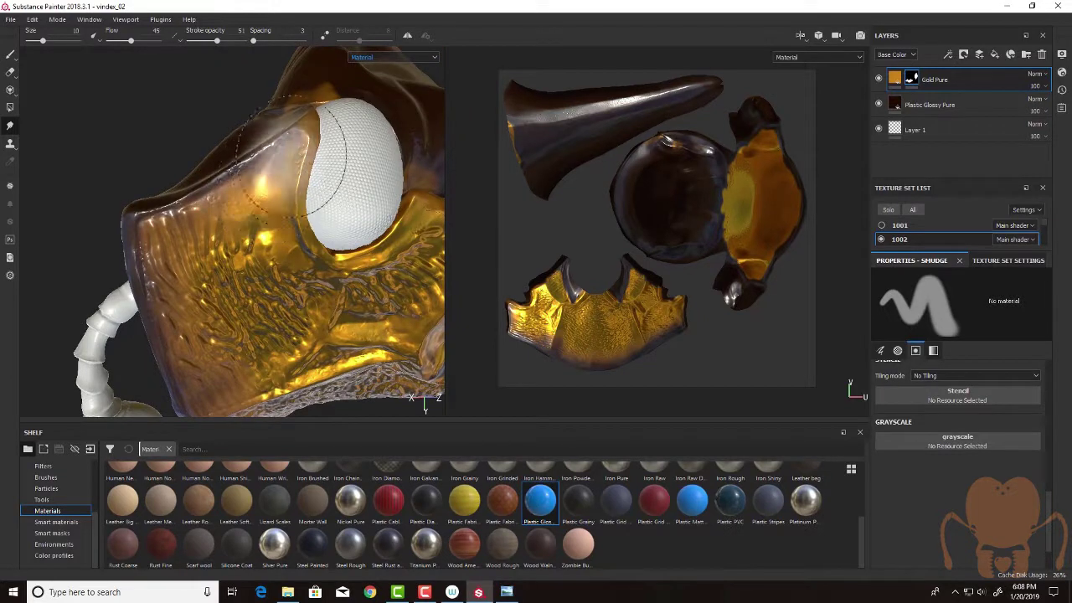
mouse_move(289, 161)
mouse_down()
mouse_move(275, 182)
mouse_move(238, 172)
mouse_up()
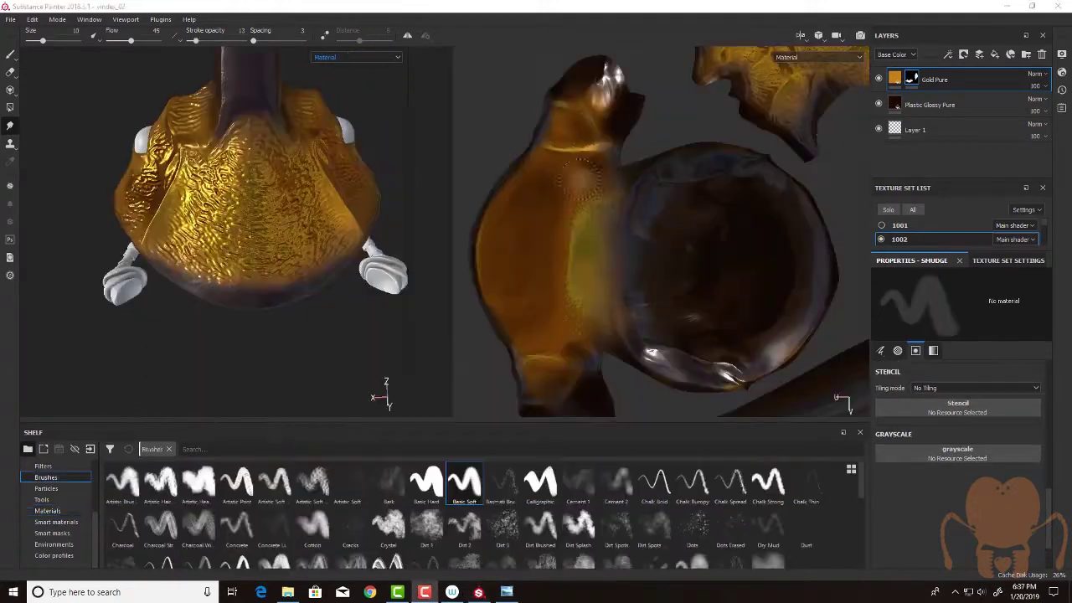
- Examine the head's dark front rim and compare it with an enlarged view of the head in reference photo IMG_7113
mouse_move(353, 320)
alt+mouse_down()
mouse_move(287, 371)
mouse_move(304, 373)
mouse_move(289, 277)
alt+mouse_up()
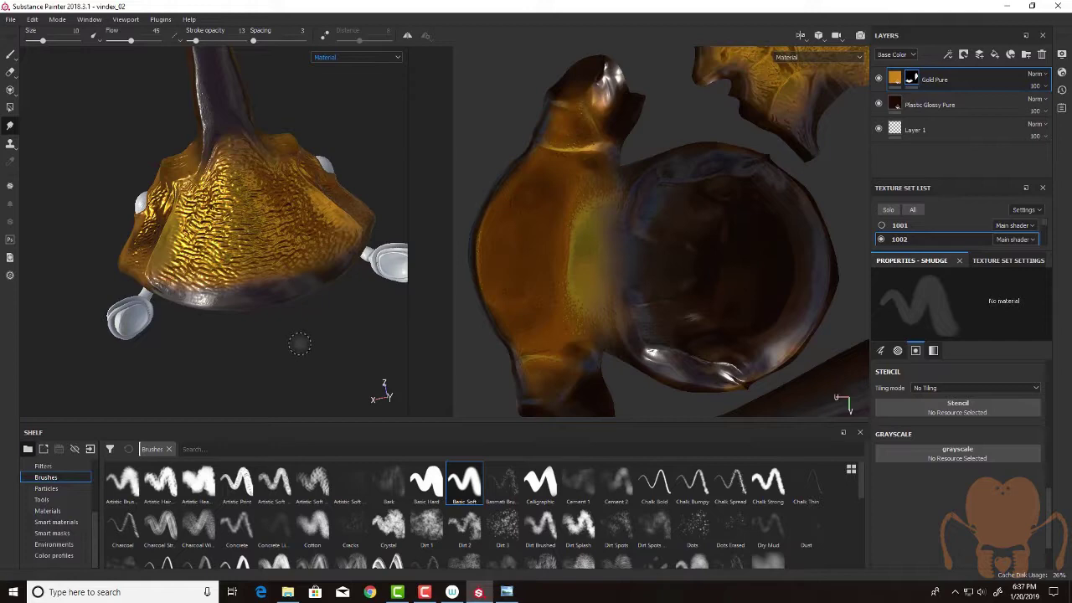
alt+drag(300, 344, 302, 308)
alt+right_drag(257, 319, 396, 366)
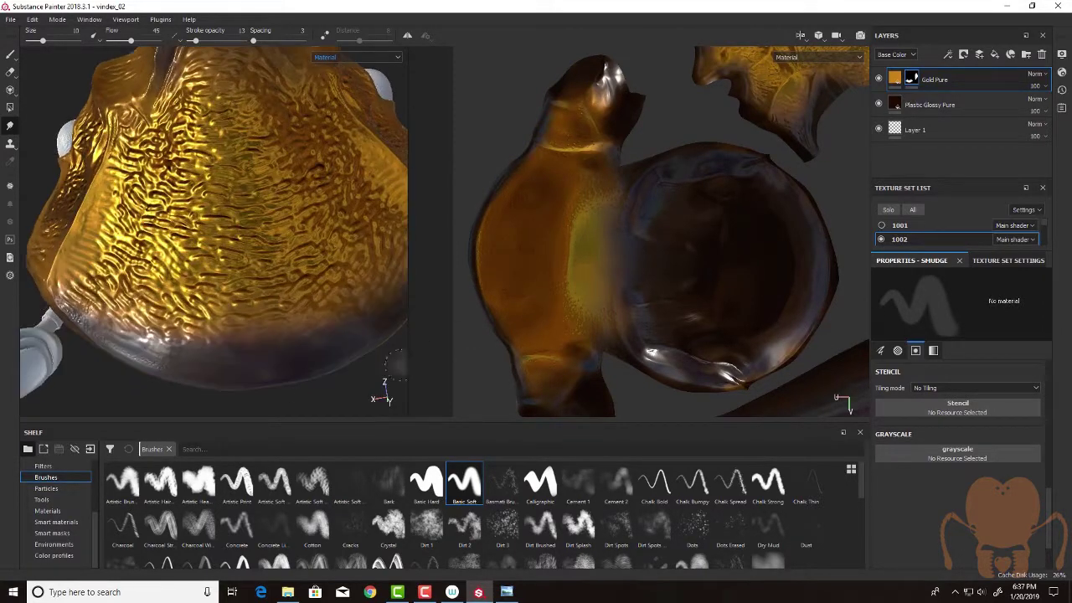
alt+drag(392, 361, 285, 335)
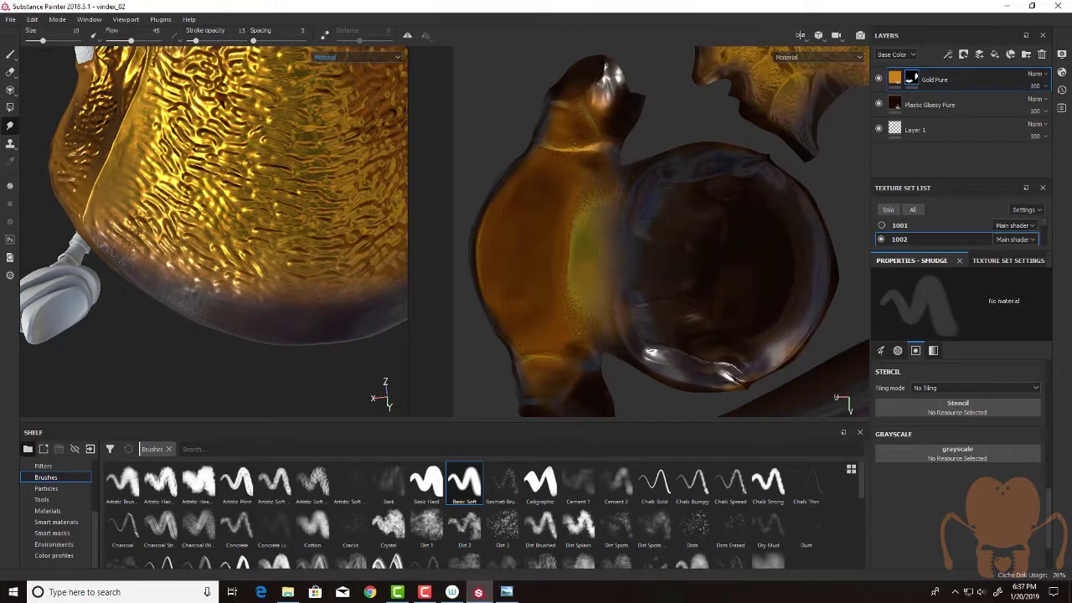
click(506, 592)
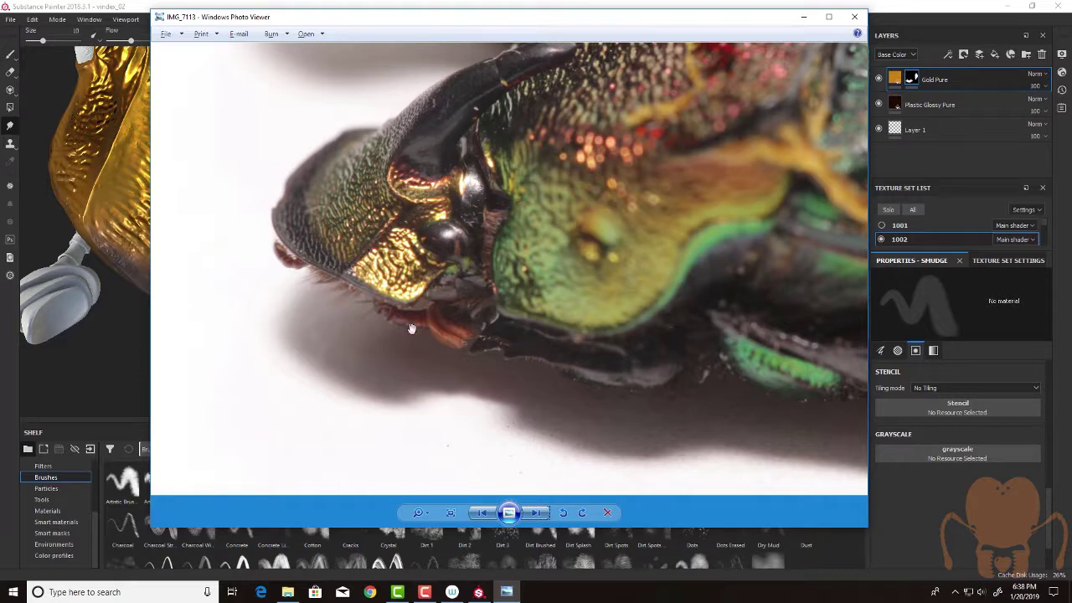
click(419, 513)
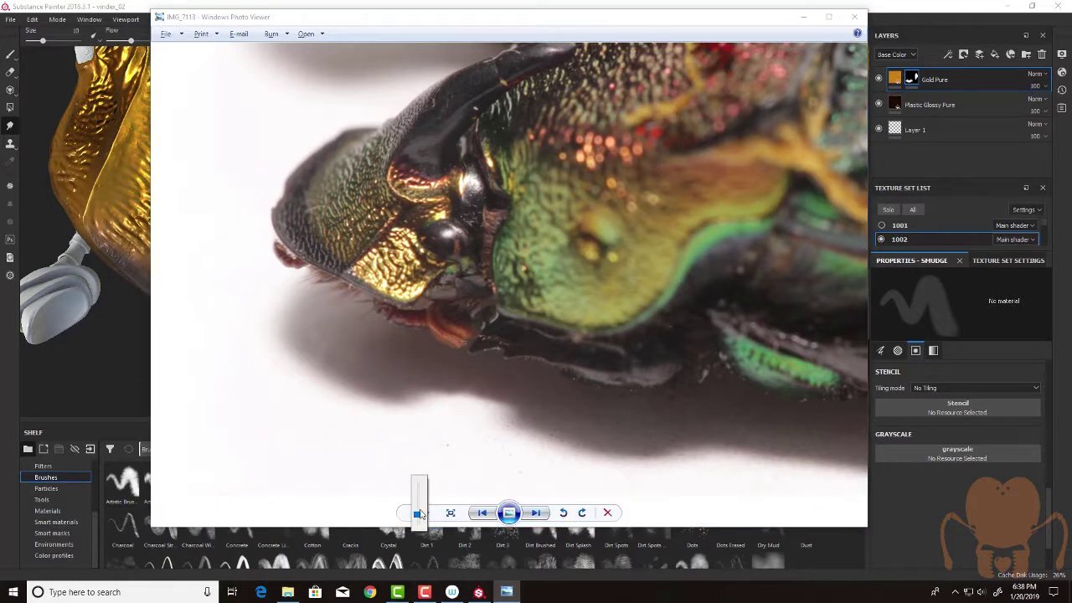
drag(420, 517, 419, 508)
drag(348, 335, 573, 344)
drag(268, 291, 497, 357)
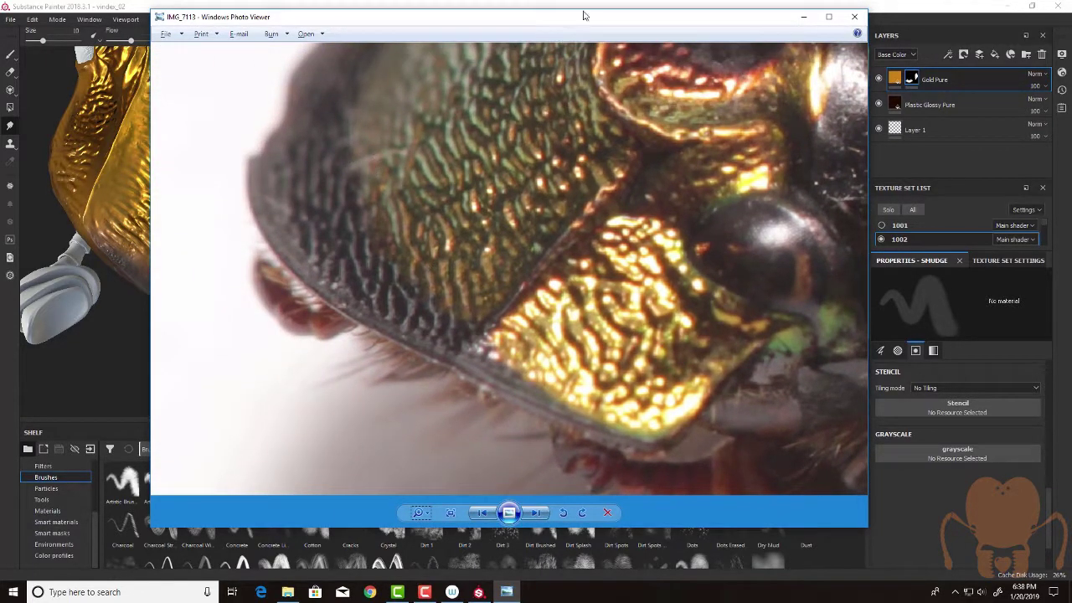
mouse_move(587, 10)
mouse_down()
mouse_move(587, 21)
mouse_move(783, 133)
mouse_move(730, 385)
mouse_move(692, 394)
mouse_move(409, 342)
mouse_move(474, 46)
mouse_move(519, 46)
mouse_move(0, 51)
mouse_up()
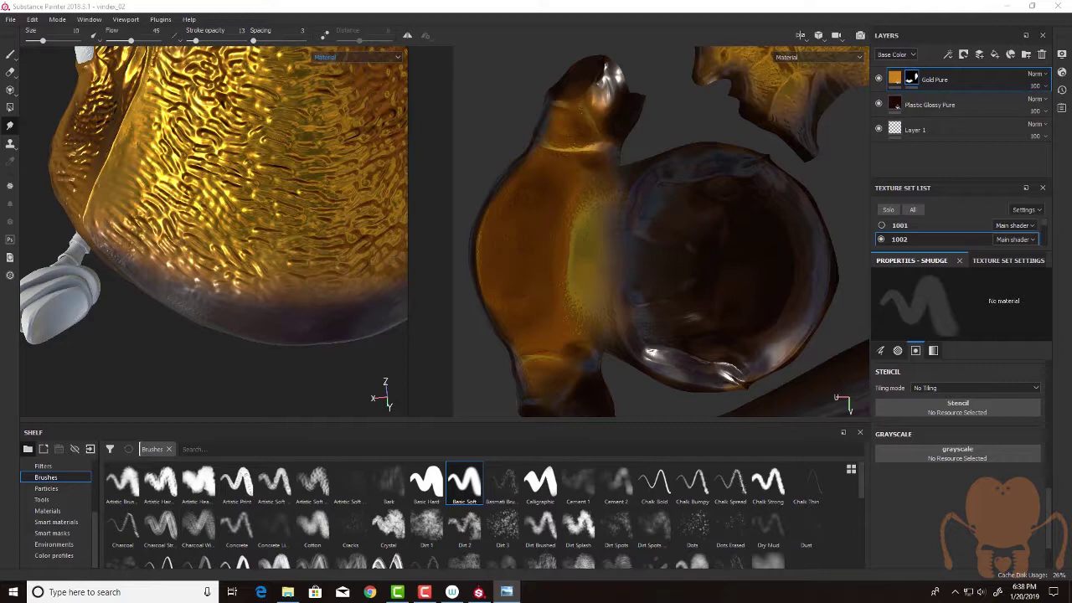
- View the whole head from the front and compare its front plate and cheek colors with the IMG_7113 reference photo
alt+drag(337, 364, 293, 340)
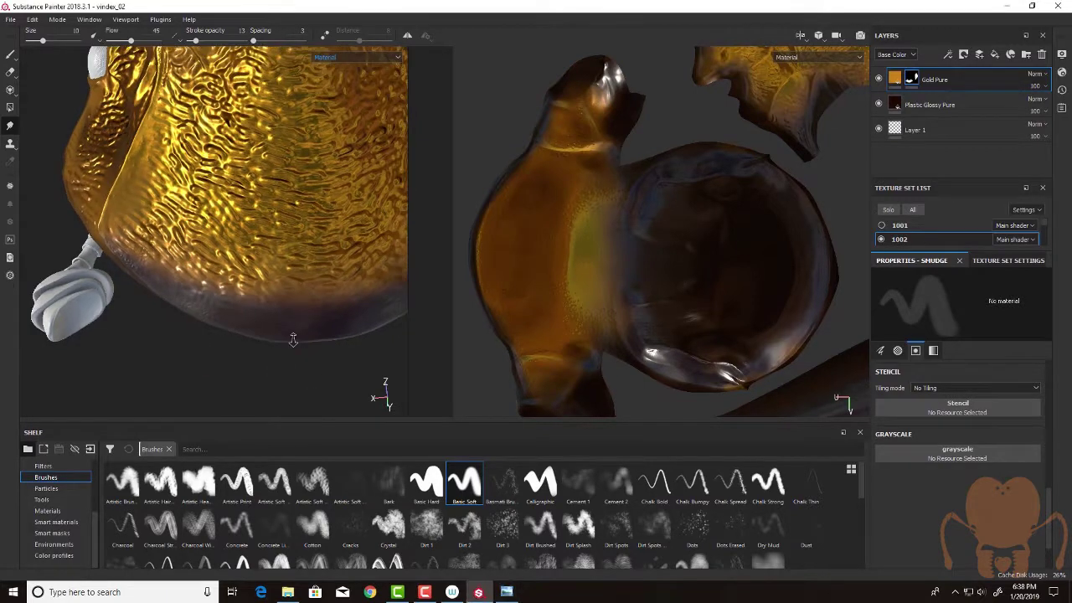
alt+right_drag(293, 340, 252, 314)
alt+drag(252, 314, 275, 328)
alt+right_drag(274, 329, 256, 311)
mouse_move(256, 310)
alt+mouse_down()
mouse_move(256, 281)
mouse_move(287, 304)
mouse_move(286, 321)
alt+mouse_up()
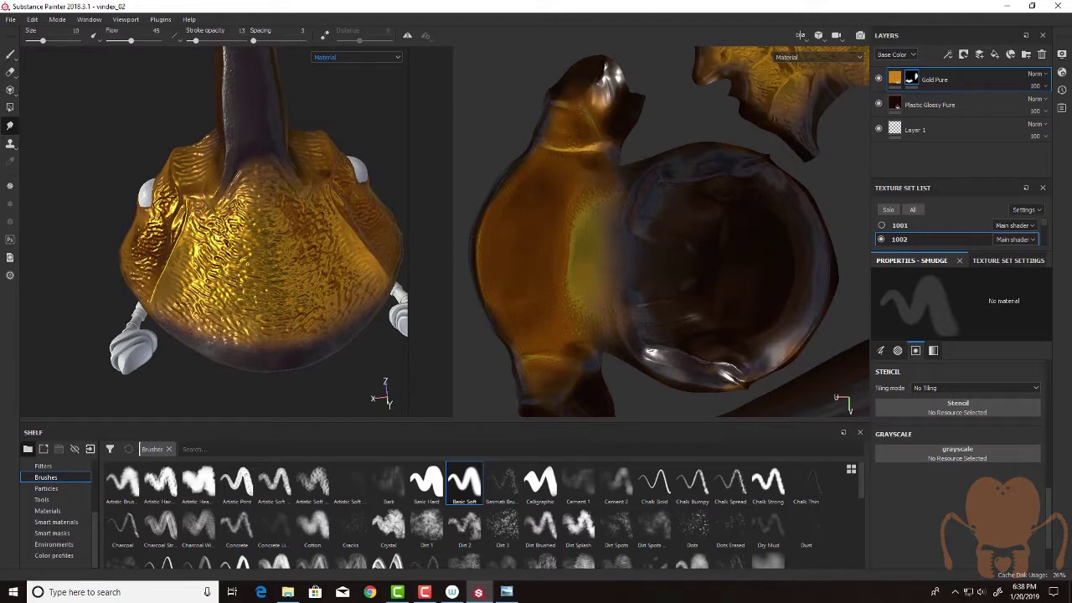
drag(0, 51, 609, 77)
mouse_move(497, 424)
mouse_down()
mouse_move(495, 435)
mouse_move(494, 425)
mouse_up()
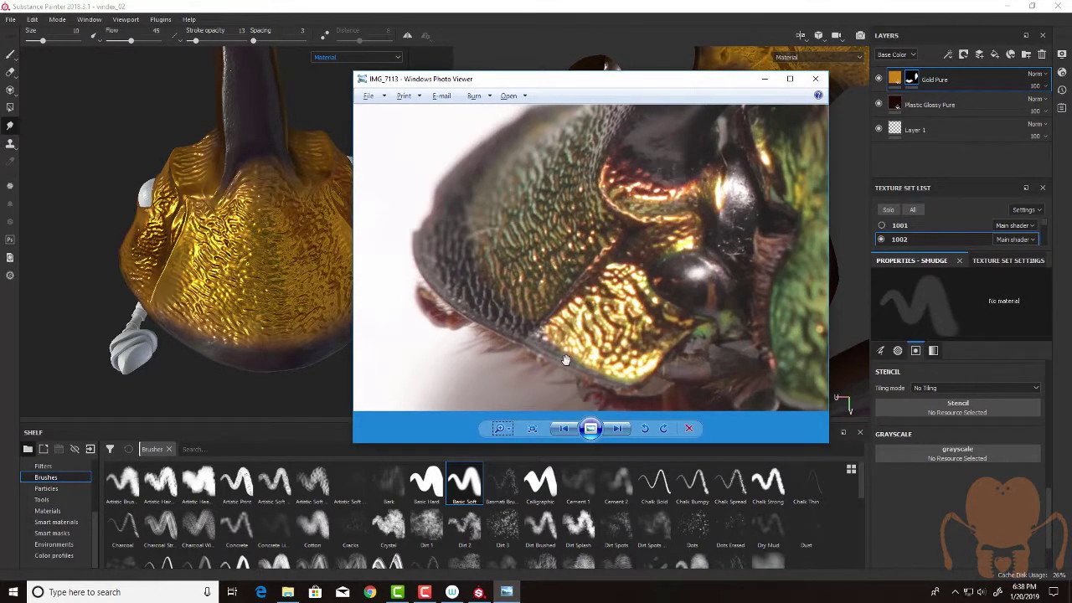
drag(695, 87, 0, 205)
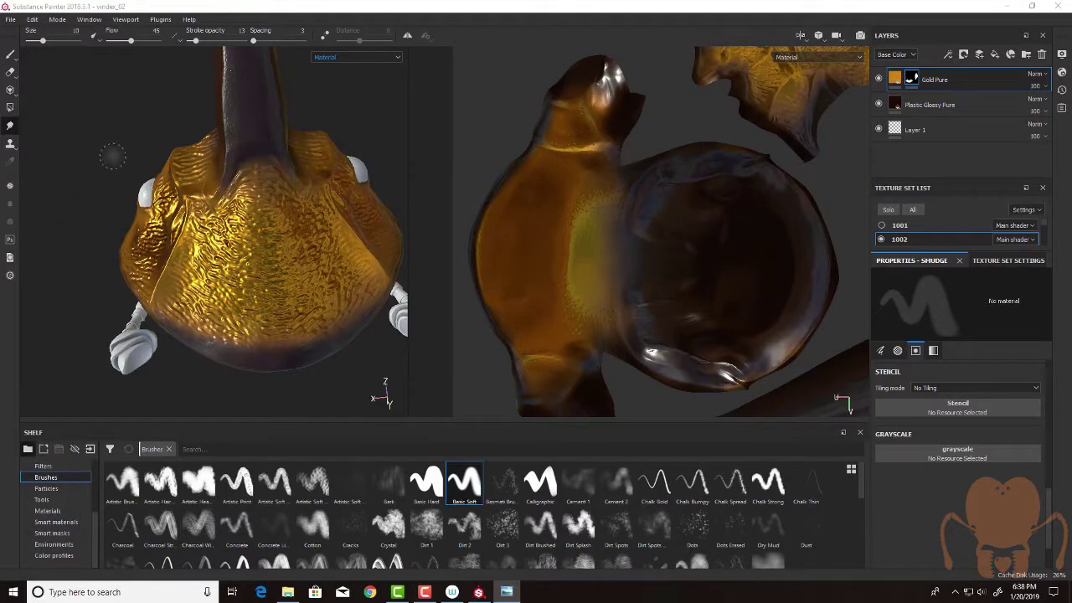
- Select the Gold Pure layer and save the project
click(938, 78)
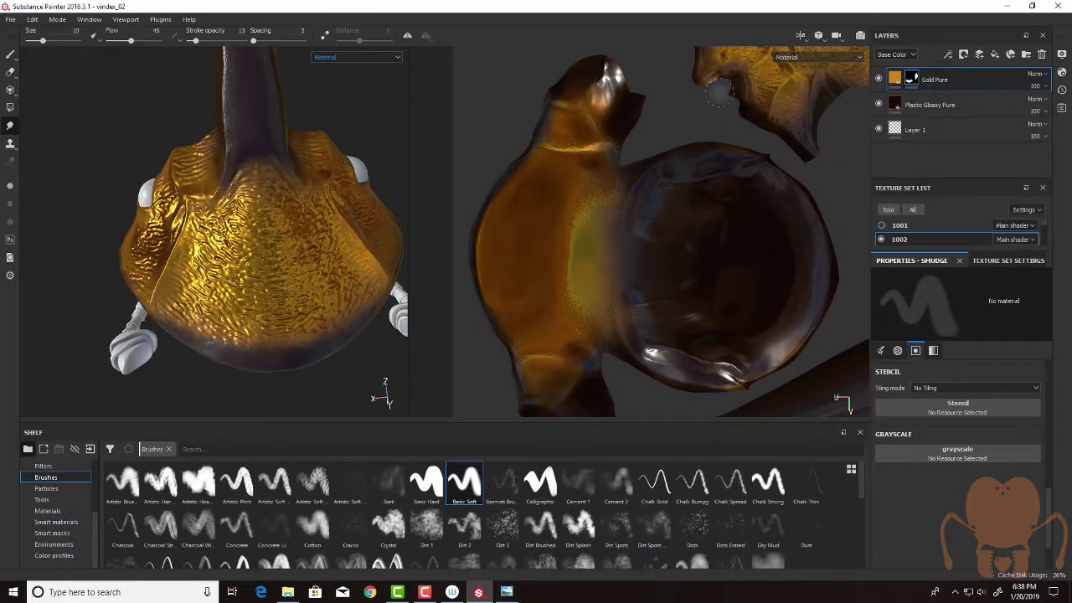
click(11, 20)
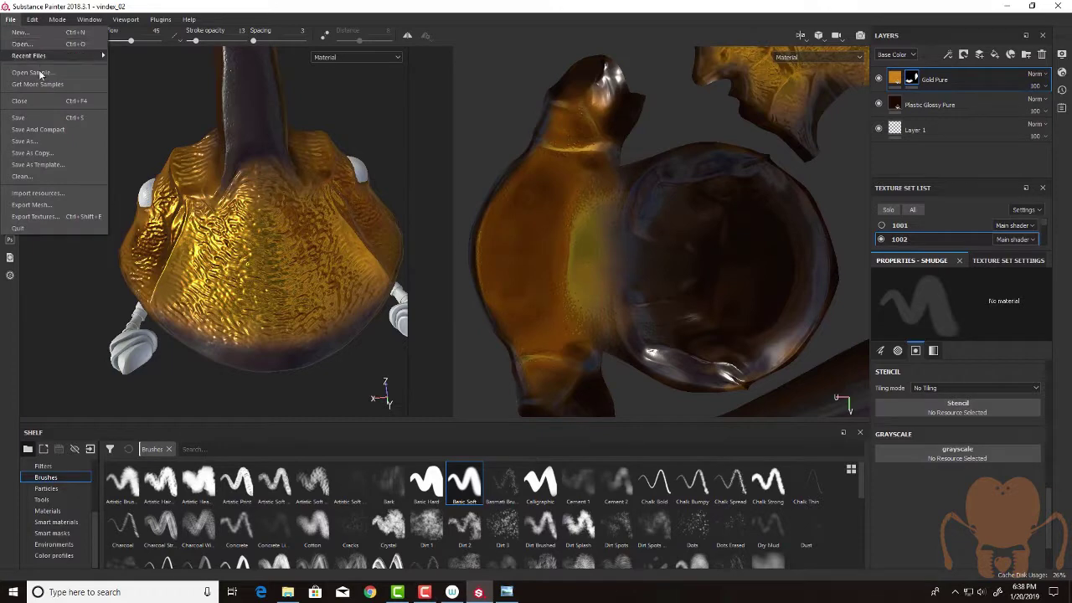
click(40, 122)
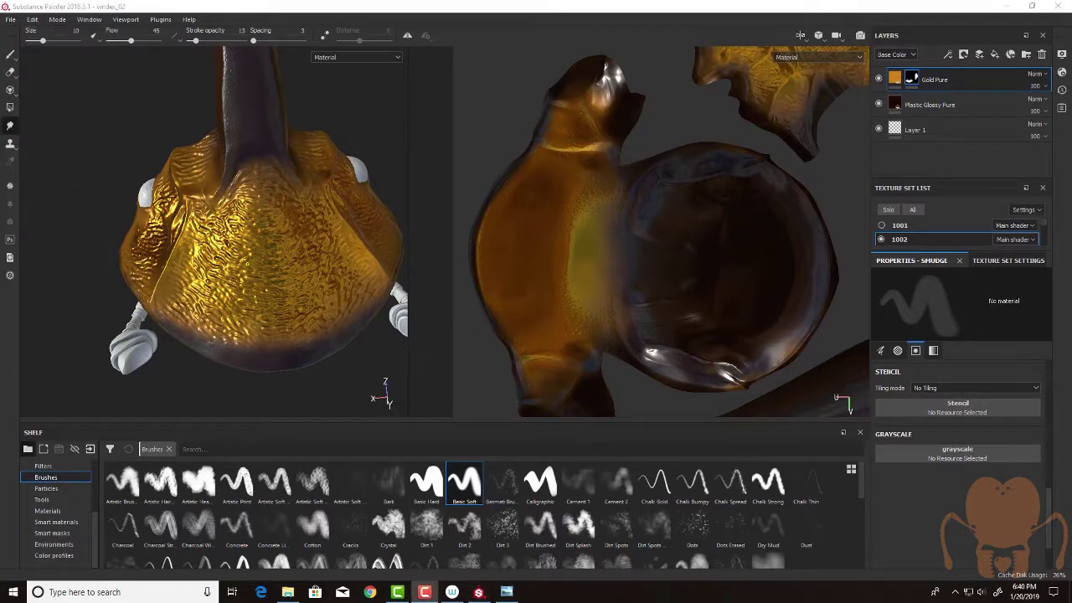
- Add a paint effect to the Gold Pure layer's fill content rather than its mask
click(896, 80)
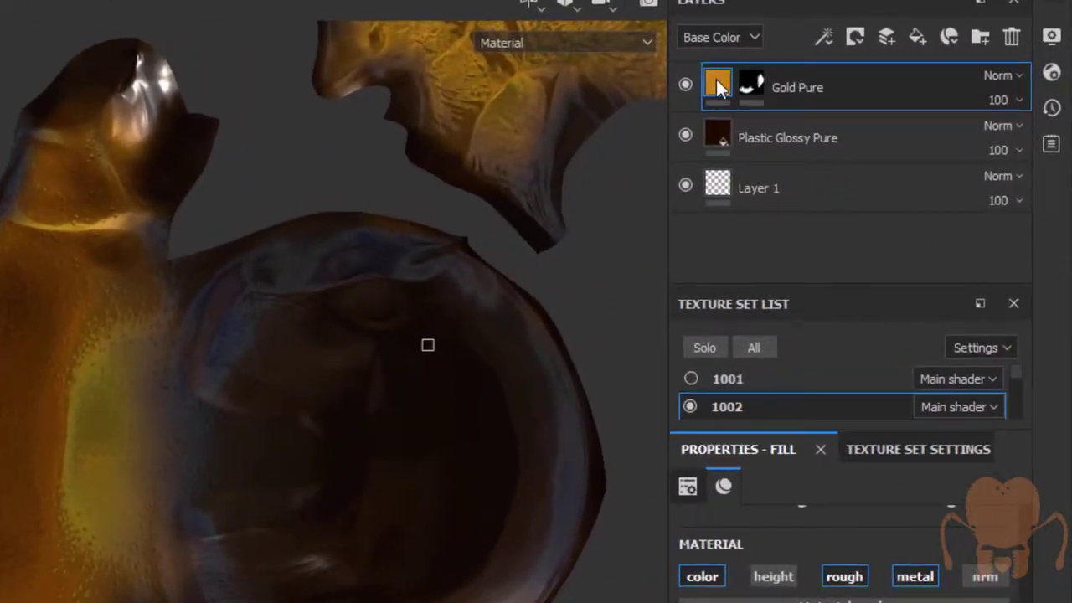
right_click(717, 87)
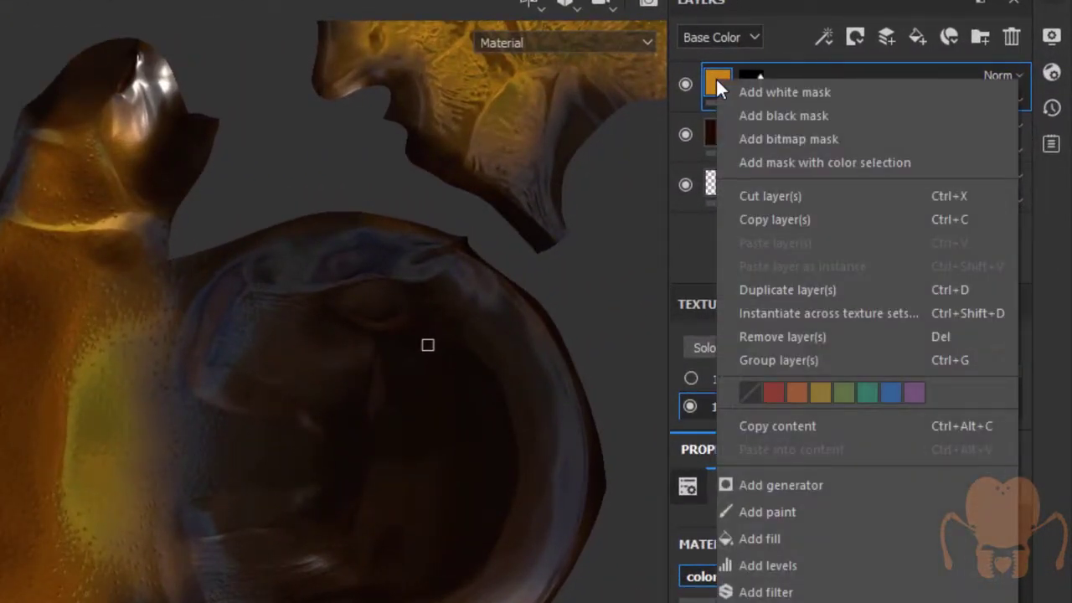
click(832, 515)
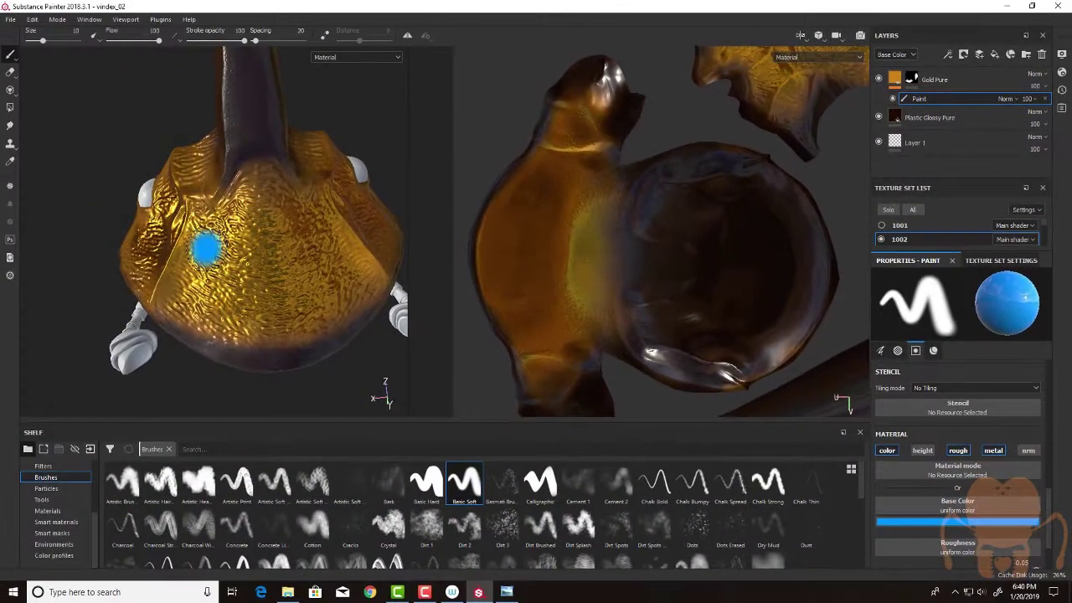
- Restrict the paint material to the color channel by turning off its metal and rough channels
alt+drag(206, 247, 268, 250)
alt+right_drag(268, 249, 315, 232)
alt+middle_drag(303, 226, 281, 189)
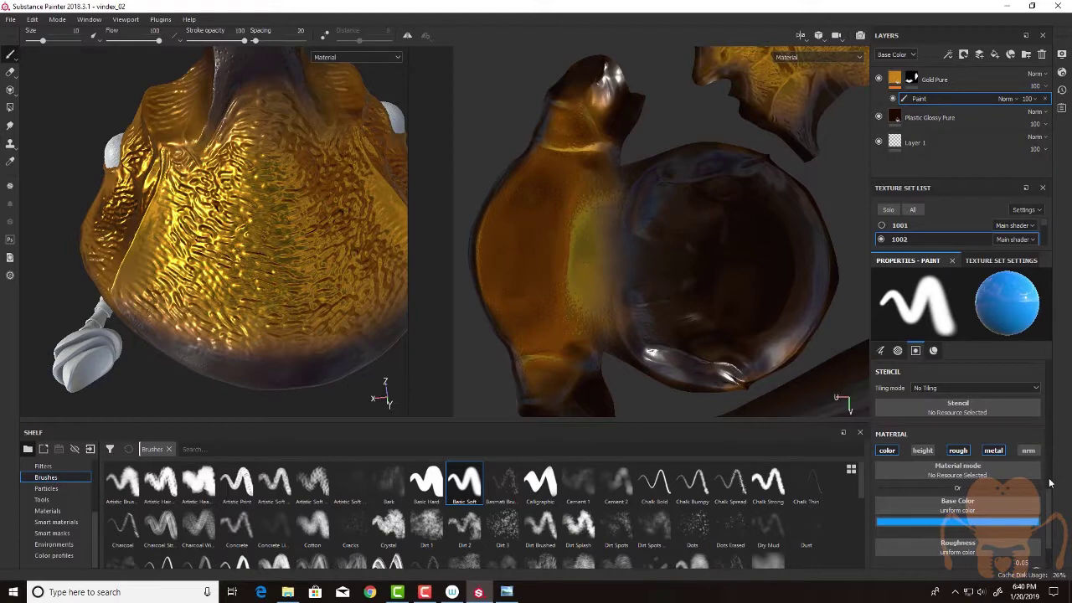
scroll(1050, 483, down, 2)
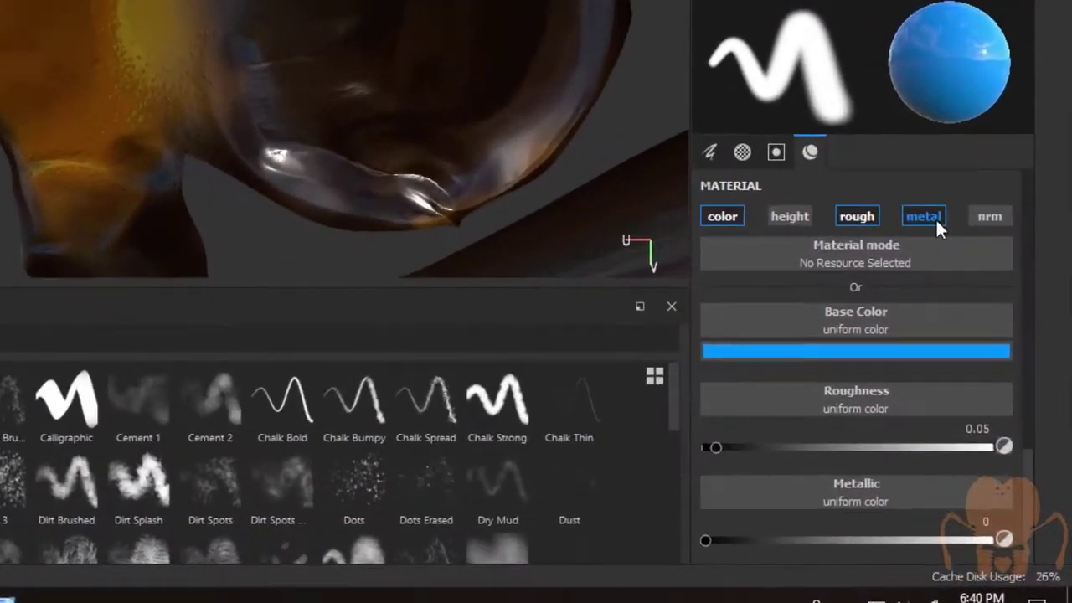
click(929, 217)
click(854, 195)
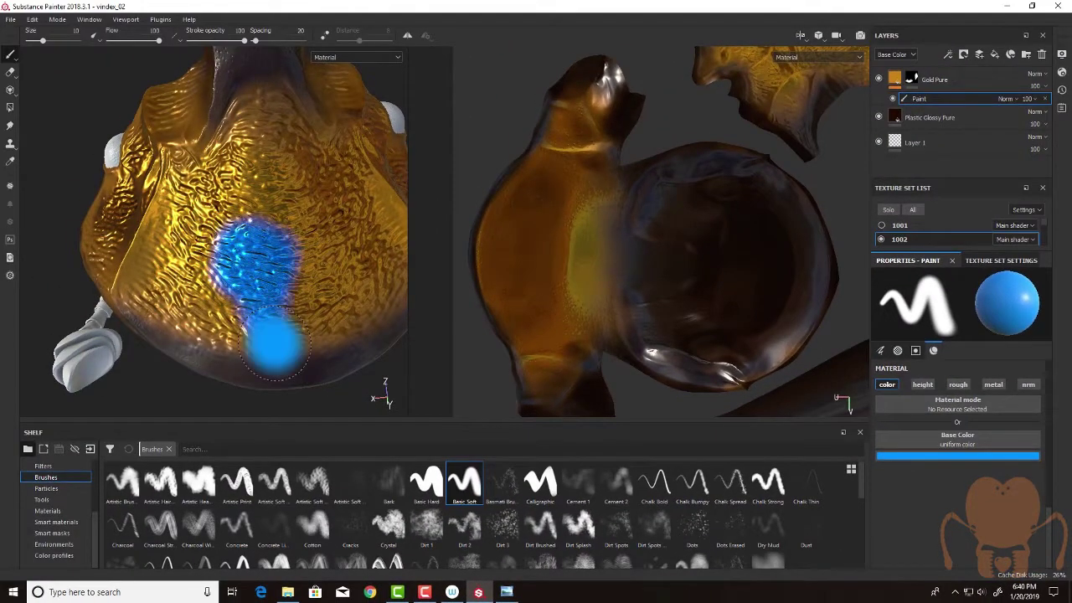
- Try painting blue color-only test patches on the head's front plate, examine them from several angles, and undo them
mouse_move(297, 227)
alt+mouse_down()
mouse_move(244, 149)
mouse_move(161, 232)
mouse_move(347, 204)
alt+mouse_up()
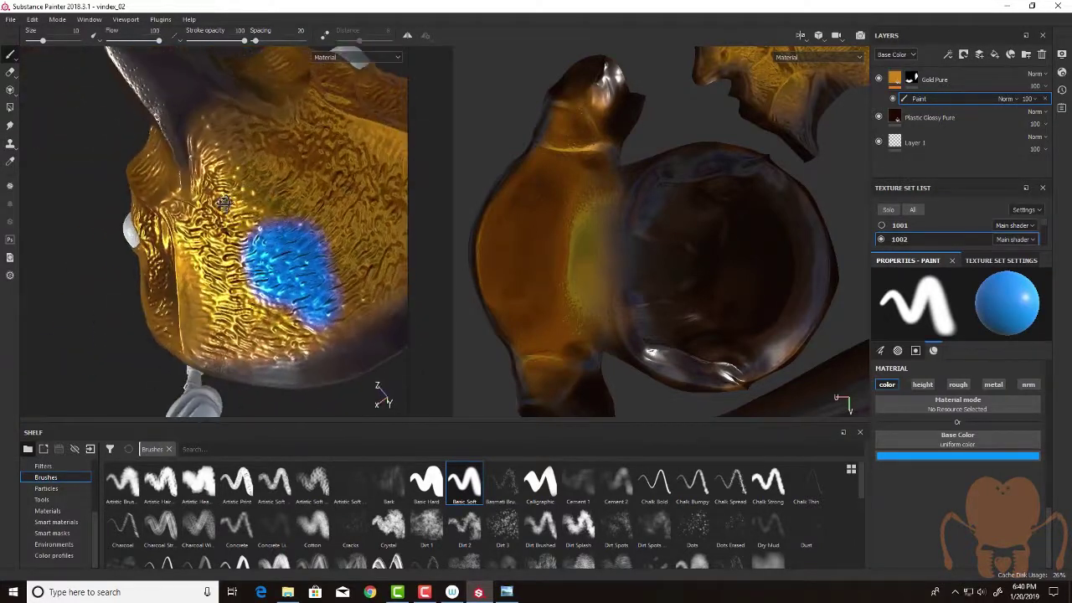
alt+middle_drag(347, 205, 235, 181)
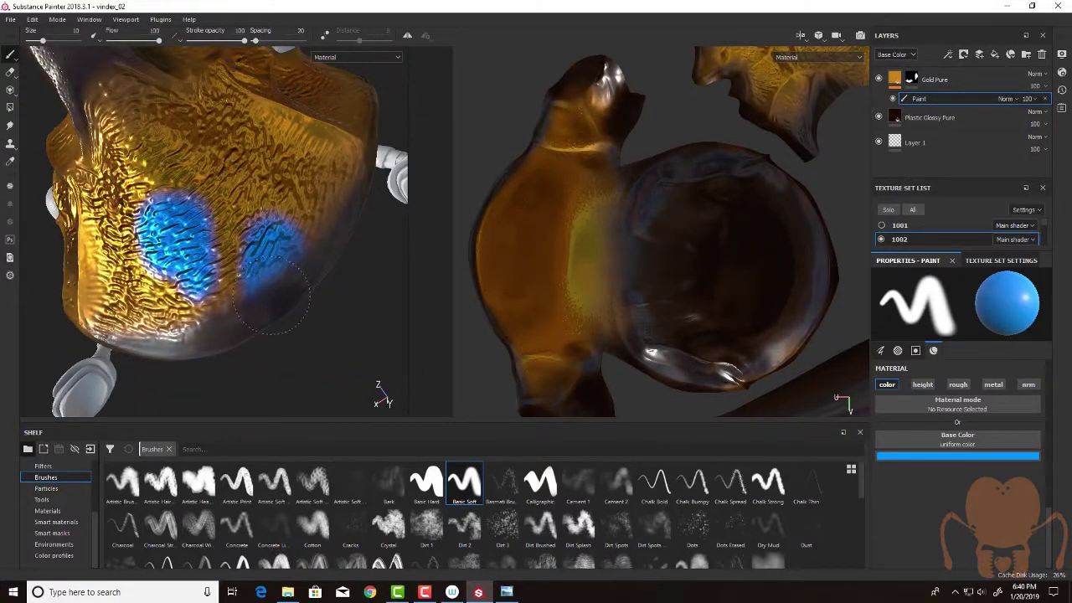
mouse_move(288, 329)
alt+mouse_down()
mouse_move(306, 287)
mouse_move(365, 274)
mouse_move(351, 272)
alt+mouse_up()
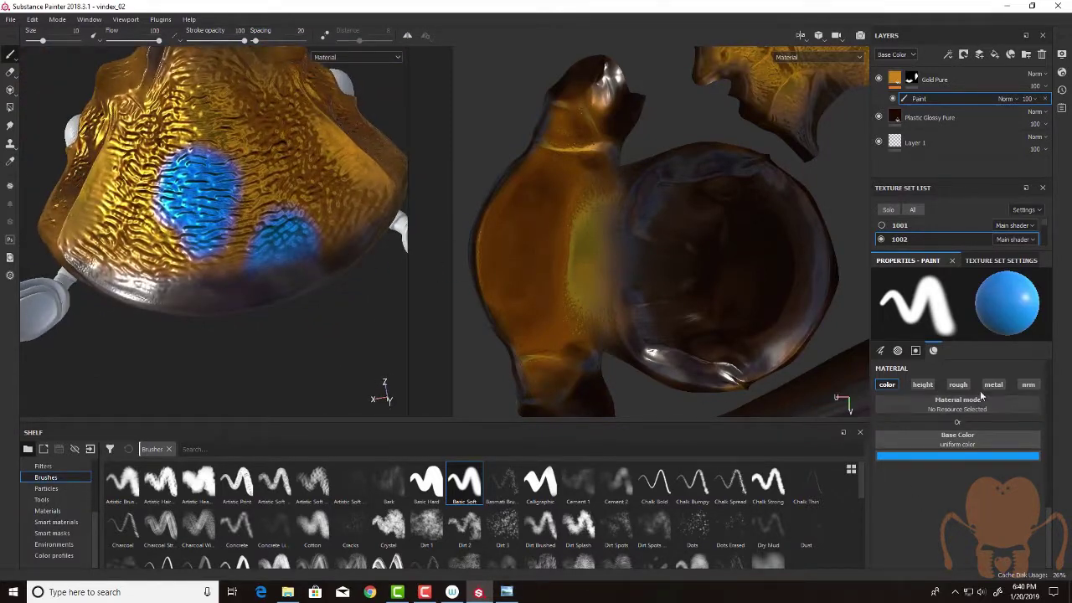
mouse_move(244, 241)
alt+mouse_down()
mouse_move(293, 285)
mouse_move(292, 323)
mouse_move(280, 284)
alt+mouse_up()
key(ctrl+z)
key(ctrl+z)
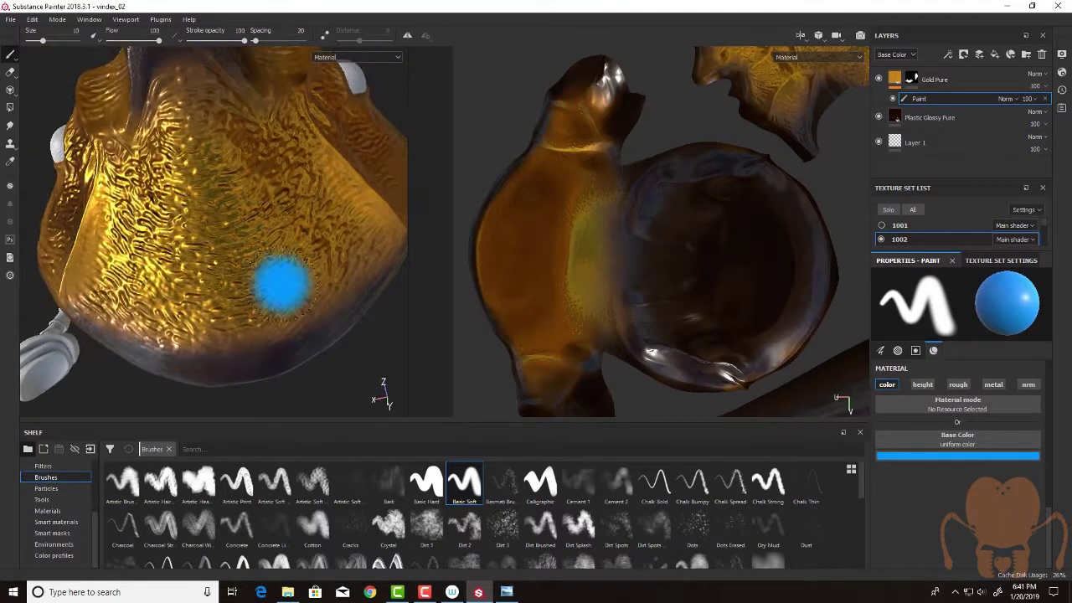
- Set the paint base color to a dark orange-red and the brush to size 4.31 with 21 stroke opacity
click(957, 456)
drag(1014, 524, 1011, 572)
mouse_move(998, 522)
mouse_down()
mouse_move(991, 499)
mouse_move(984, 510)
mouse_up()
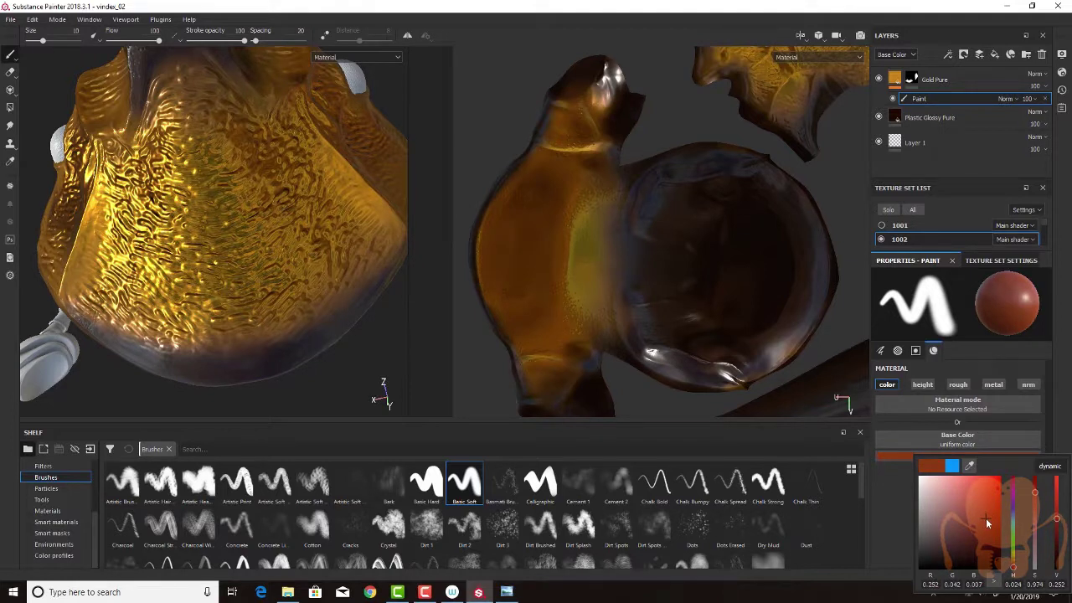
alt+drag(246, 179, 242, 197)
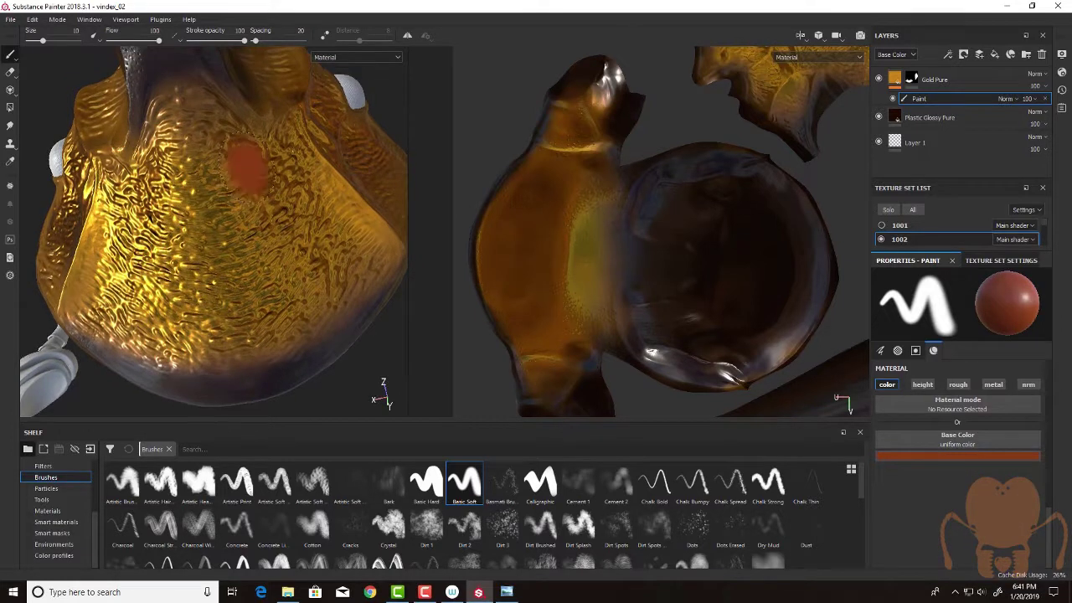
drag(44, 41, 38, 45)
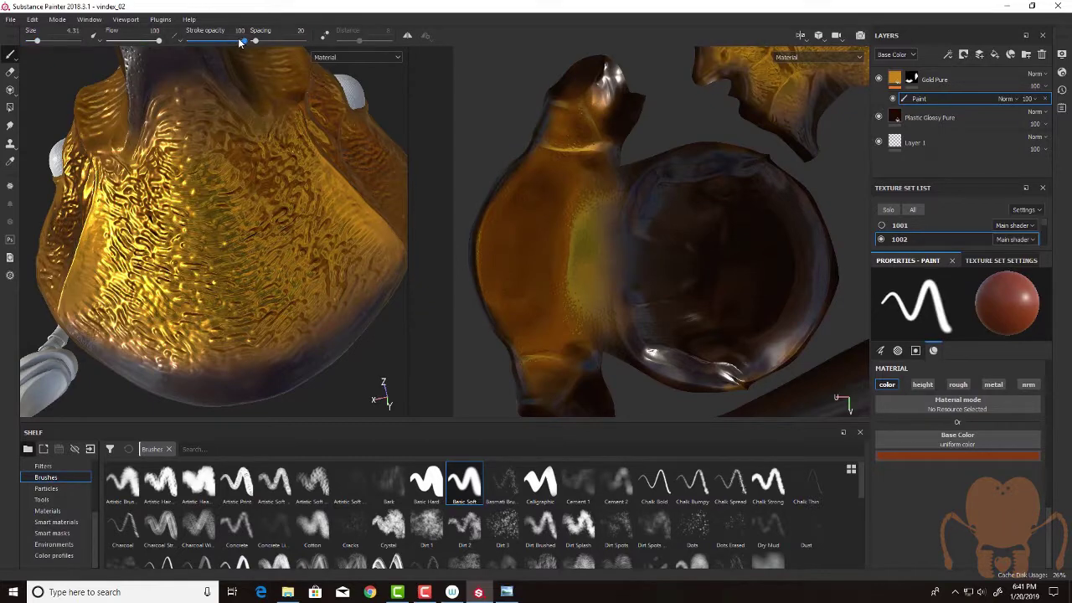
mouse_move(240, 43)
mouse_down()
mouse_move(200, 43)
mouse_move(230, 119)
mouse_move(209, 134)
mouse_move(306, 221)
mouse_move(287, 232)
mouse_move(313, 246)
mouse_move(279, 223)
mouse_up()
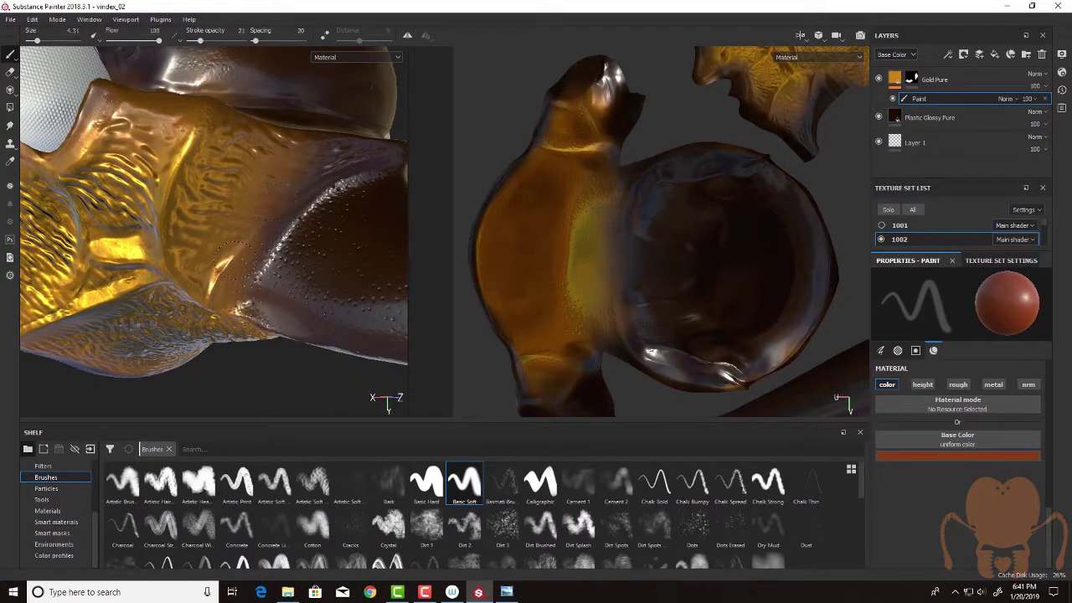
- Lower the stroke opacity to 5 and paint faint red over the ridged gold area beside the horn base
alt+drag(224, 266, 269, 188)
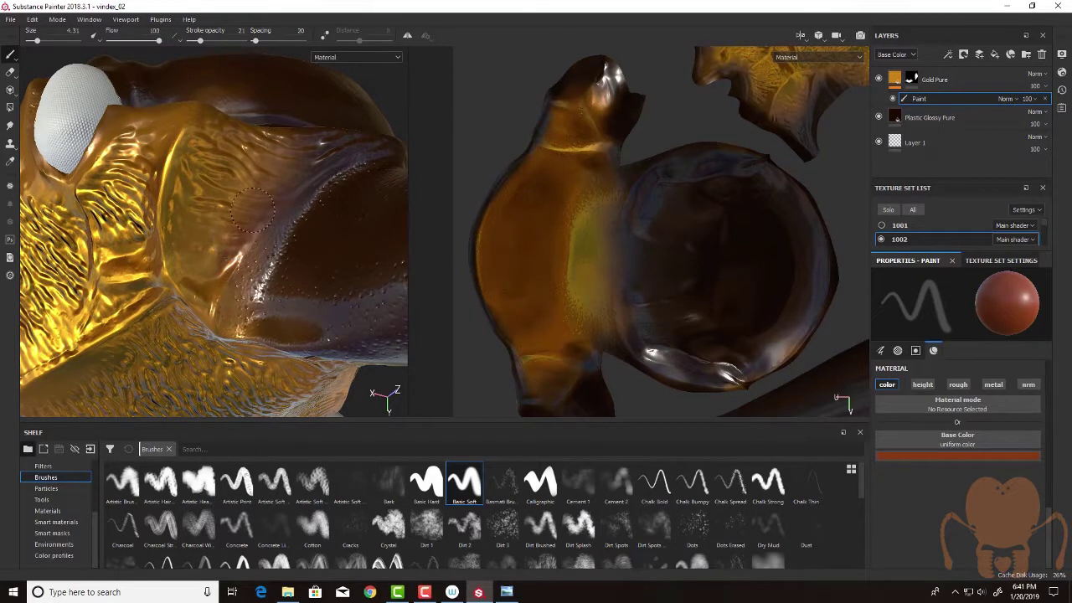
drag(199, 46, 192, 46)
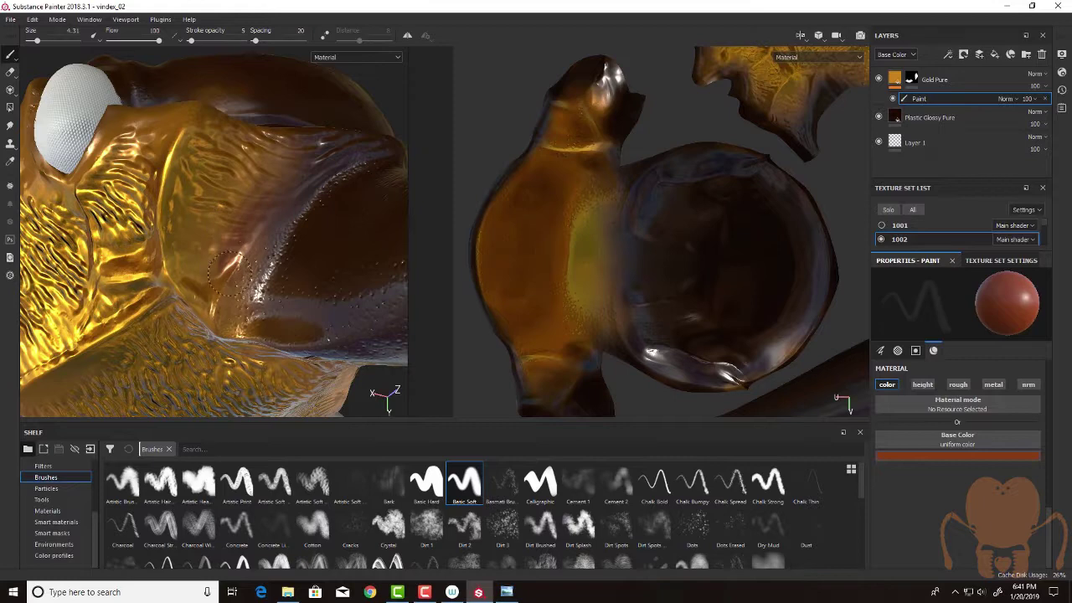
alt+drag(239, 220, 238, 222)
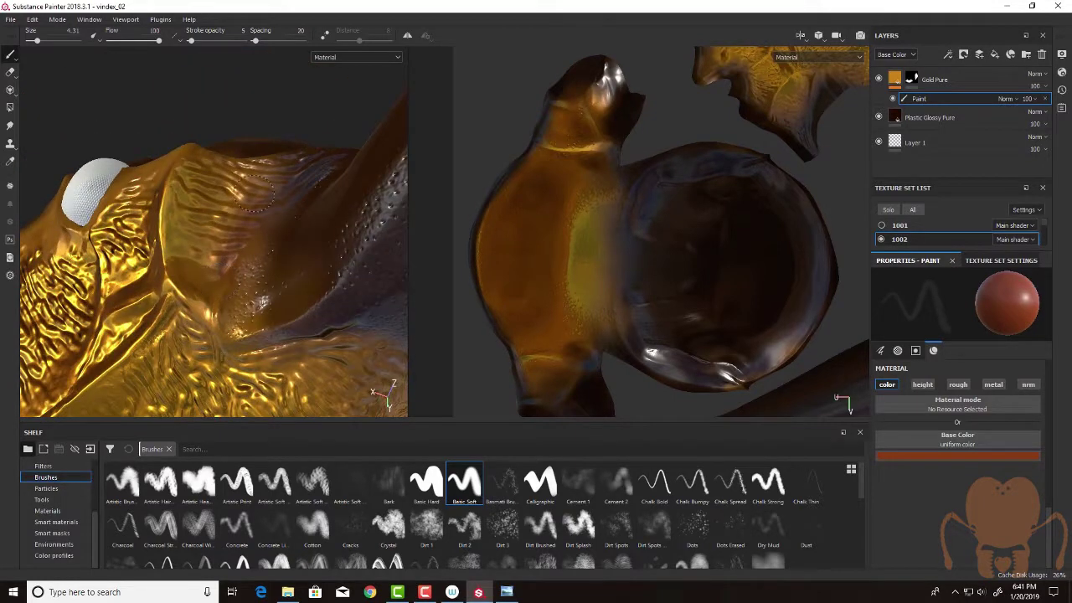
- Enlarge the 3D view, hide the shelf, and display only the Base Color channel
click(353, 57)
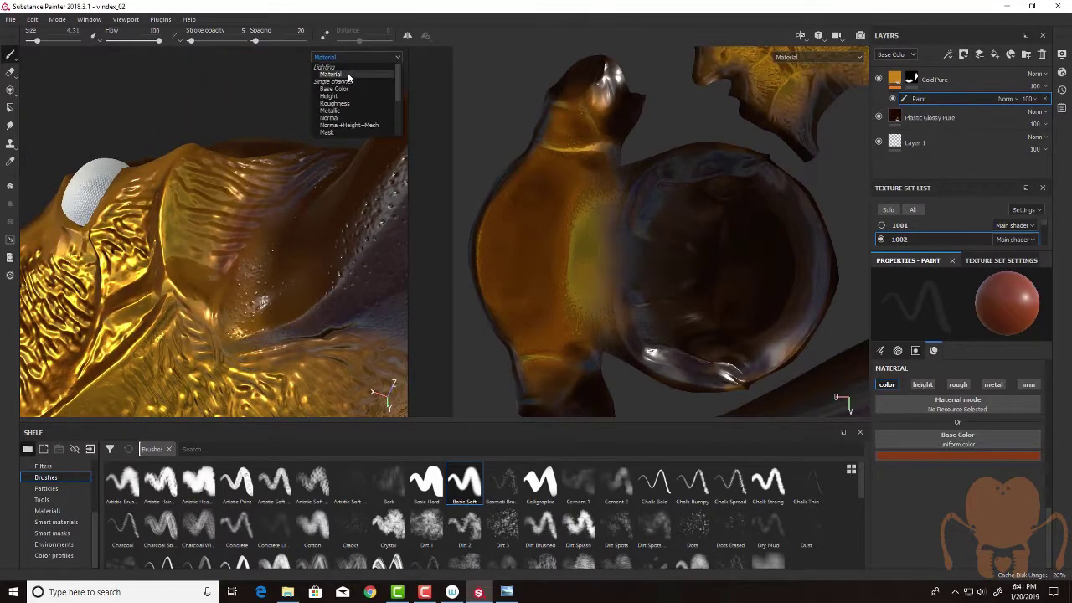
click(409, 274)
drag(408, 274, 796, 266)
click(712, 57)
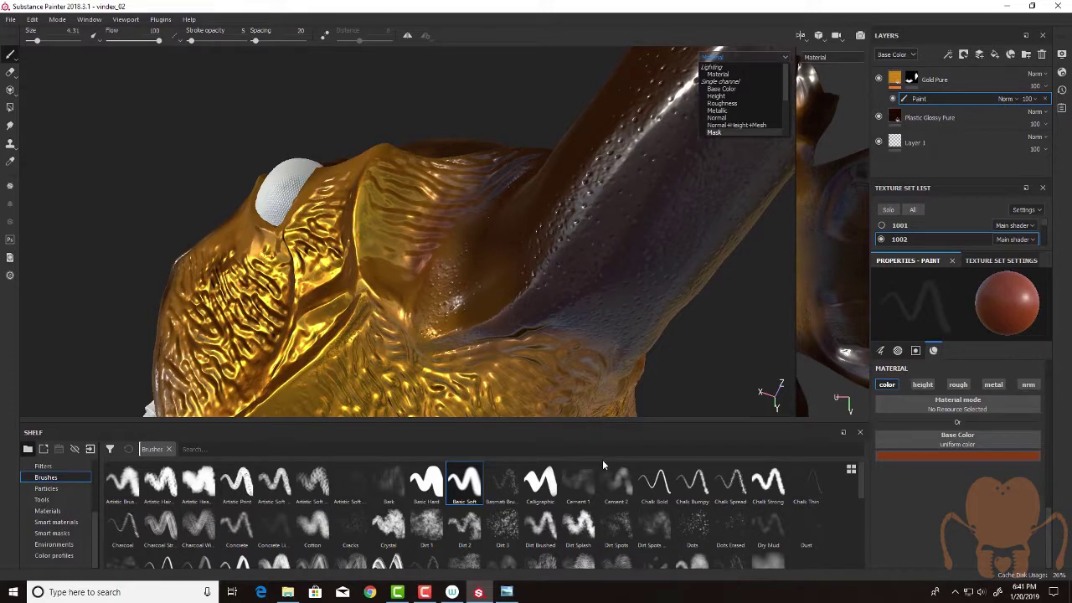
click(861, 434)
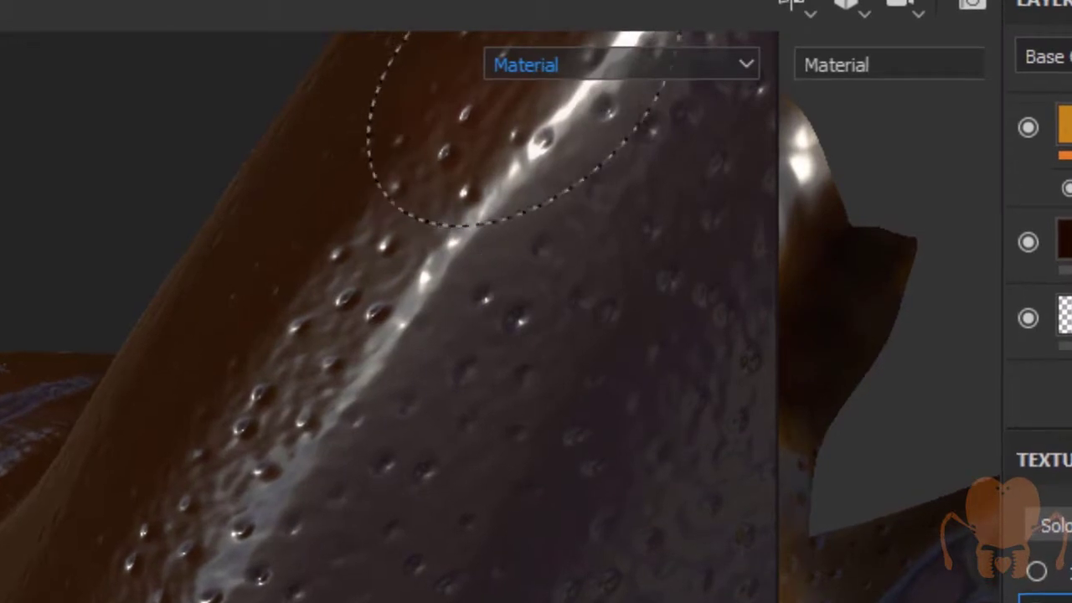
click(730, 56)
click(554, 162)
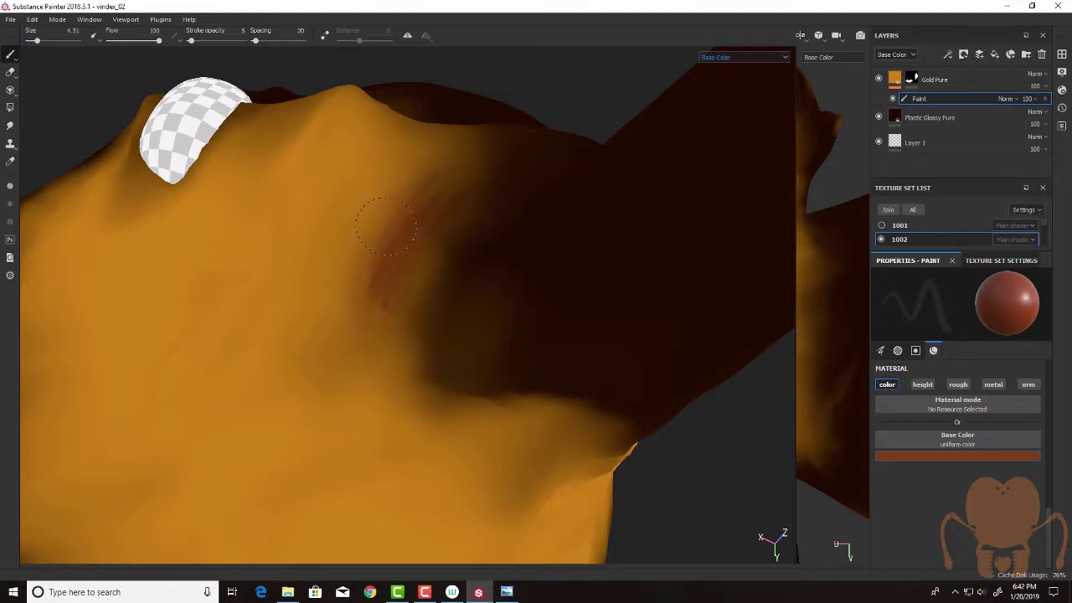
- Build up a red band where the gold meets the dark horn base, raising stroke opacity to 10 and then 19
drag(192, 42, 195, 41)
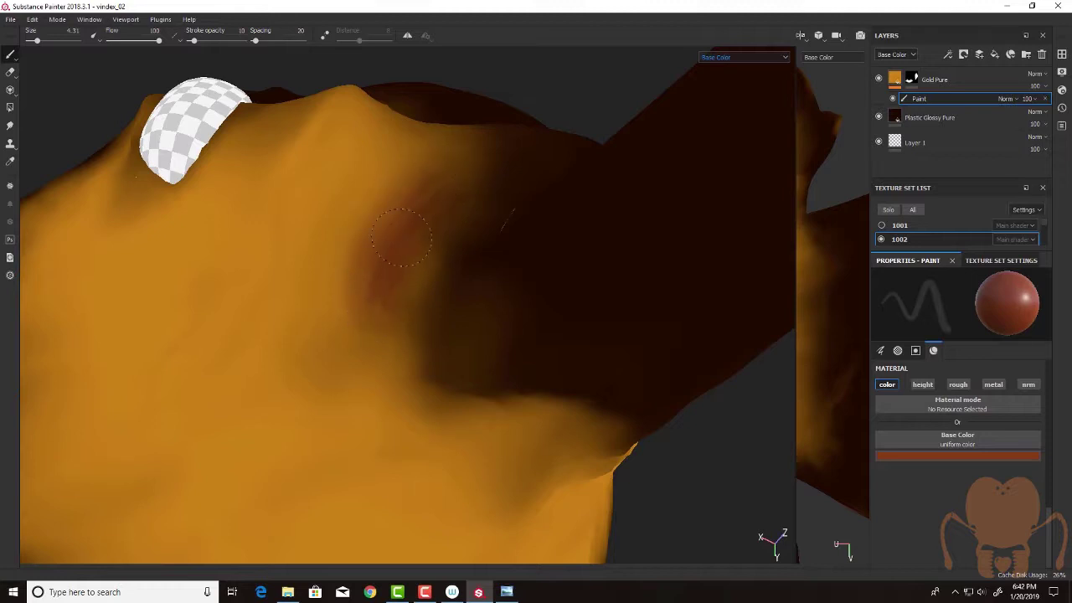
alt+drag(419, 231, 438, 203)
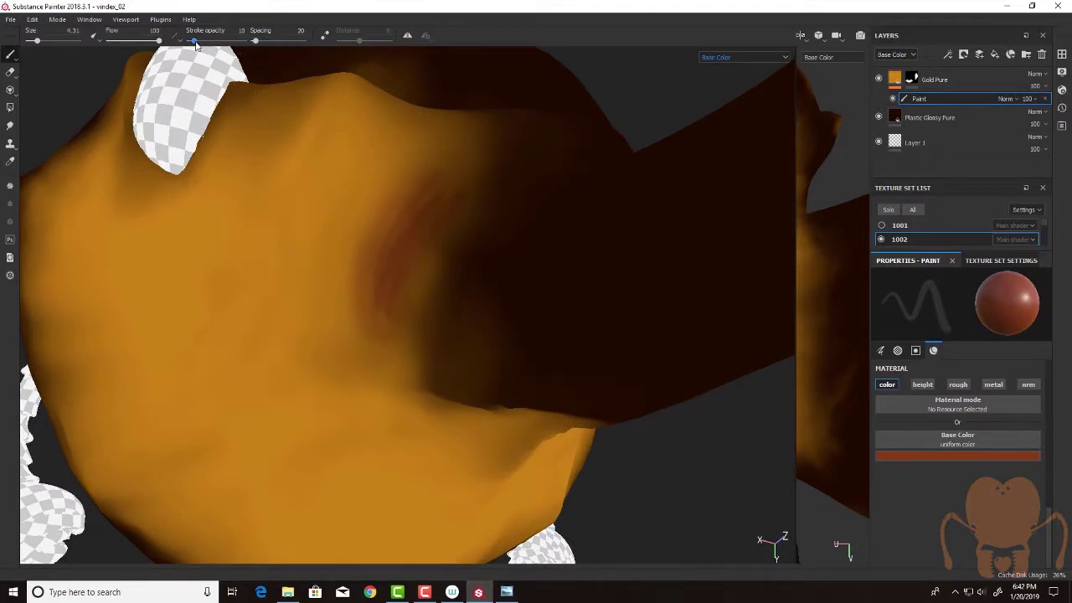
drag(194, 41, 197, 42)
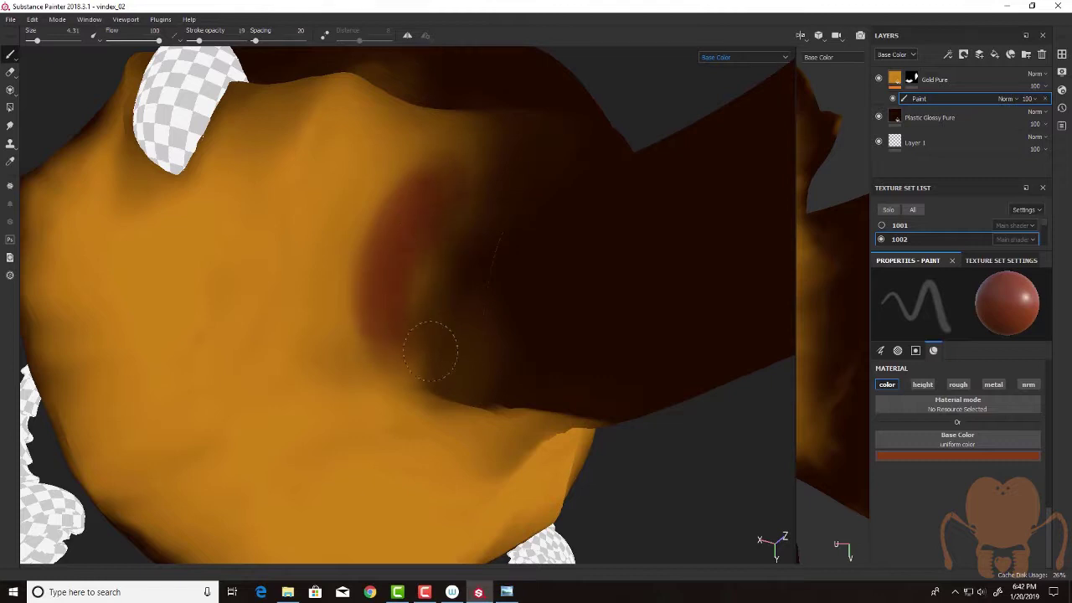
- Return the viewport to Material display and brush subtle red along the head's seams and the front plate's outer edge
click(718, 58)
click(718, 68)
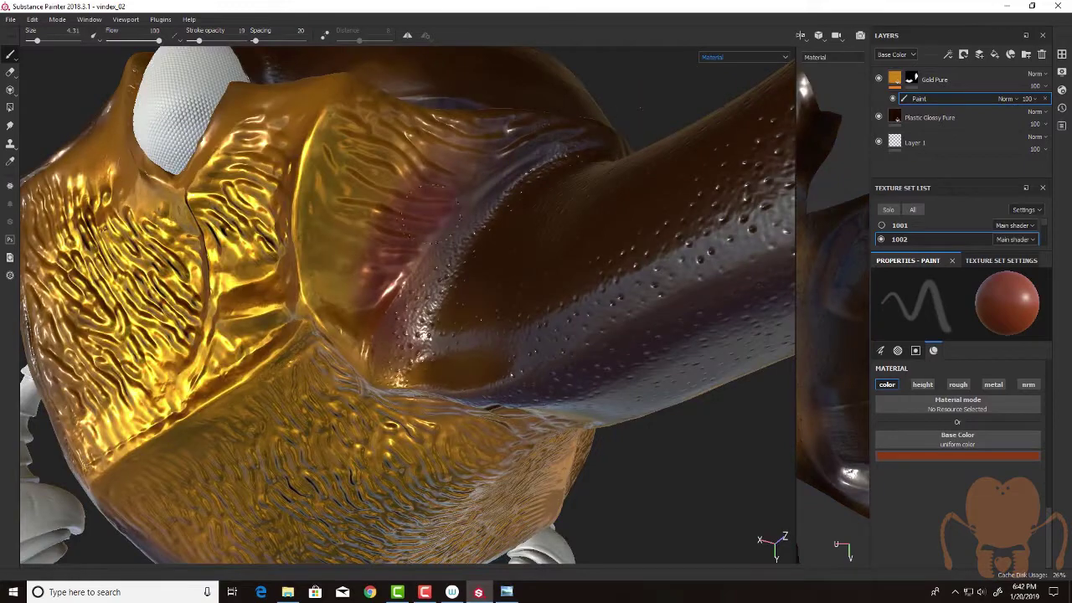
mouse_move(462, 165)
alt+mouse_down()
mouse_move(466, 205)
mouse_move(480, 159)
alt+mouse_up()
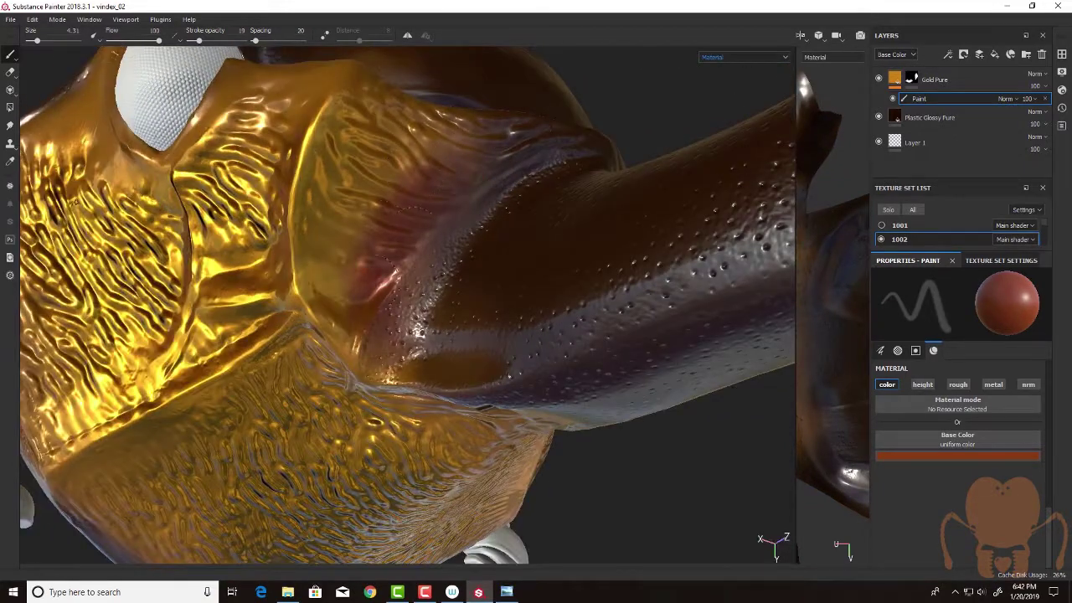
alt+drag(379, 381, 384, 394)
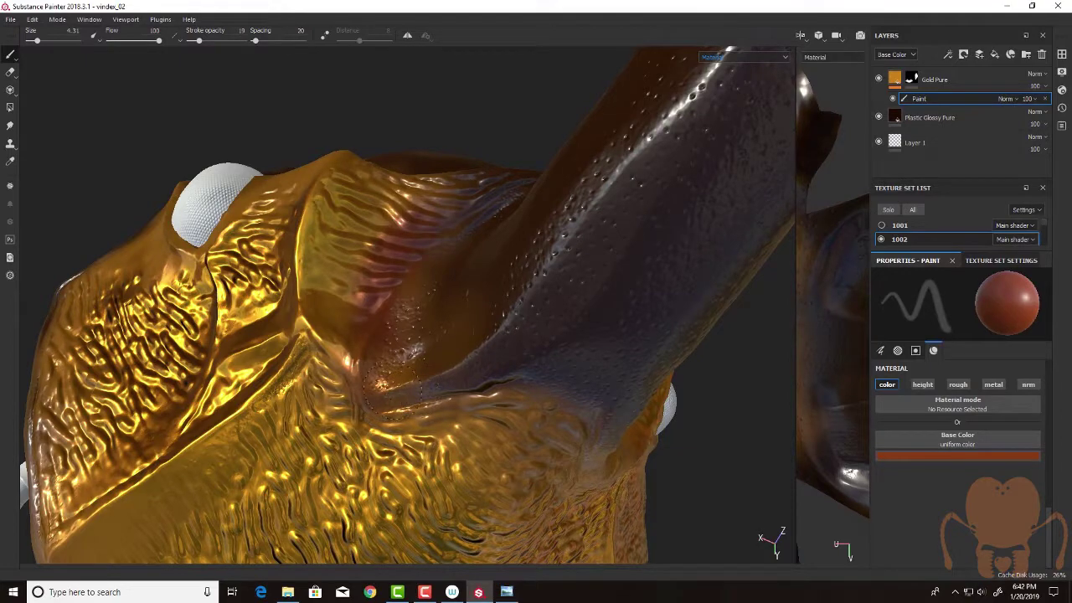
mouse_move(482, 385)
alt+mouse_down()
mouse_move(356, 131)
mouse_move(459, 325)
alt+mouse_up()
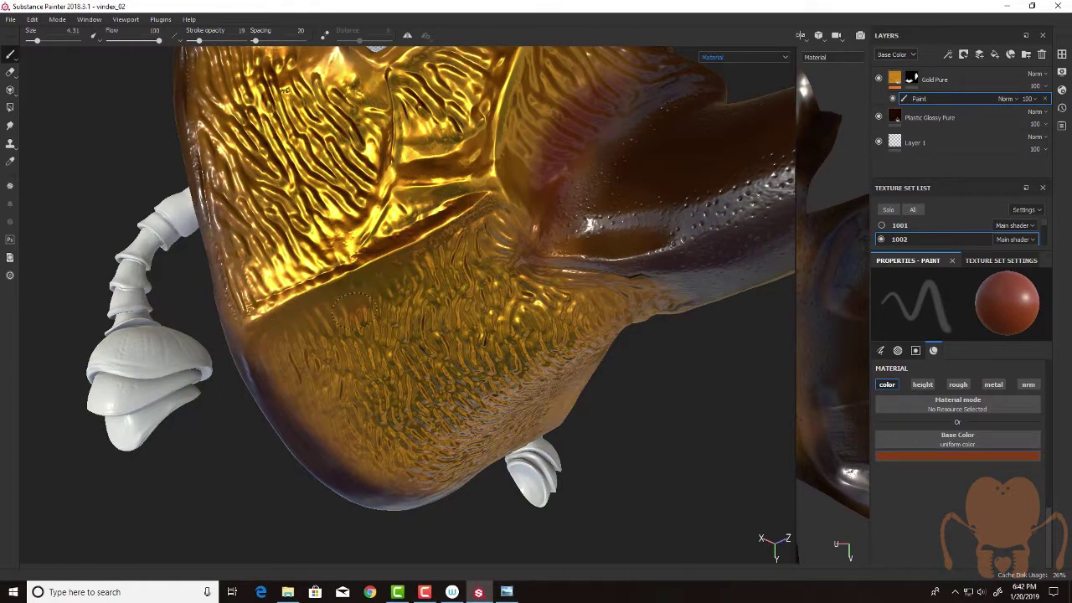
alt+drag(291, 269, 328, 276)
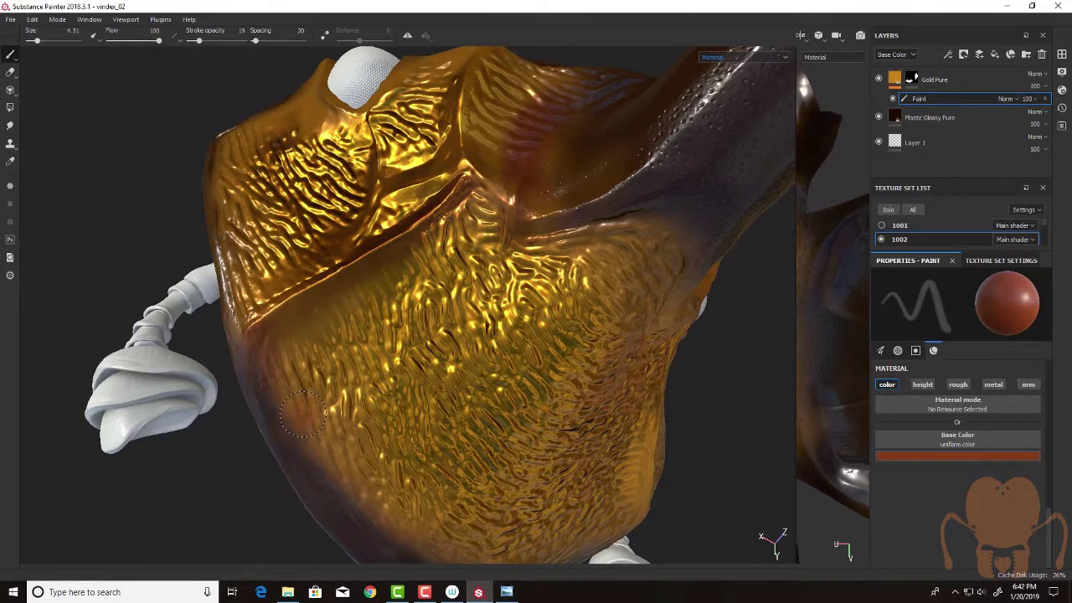
alt+drag(504, 371, 375, 377)
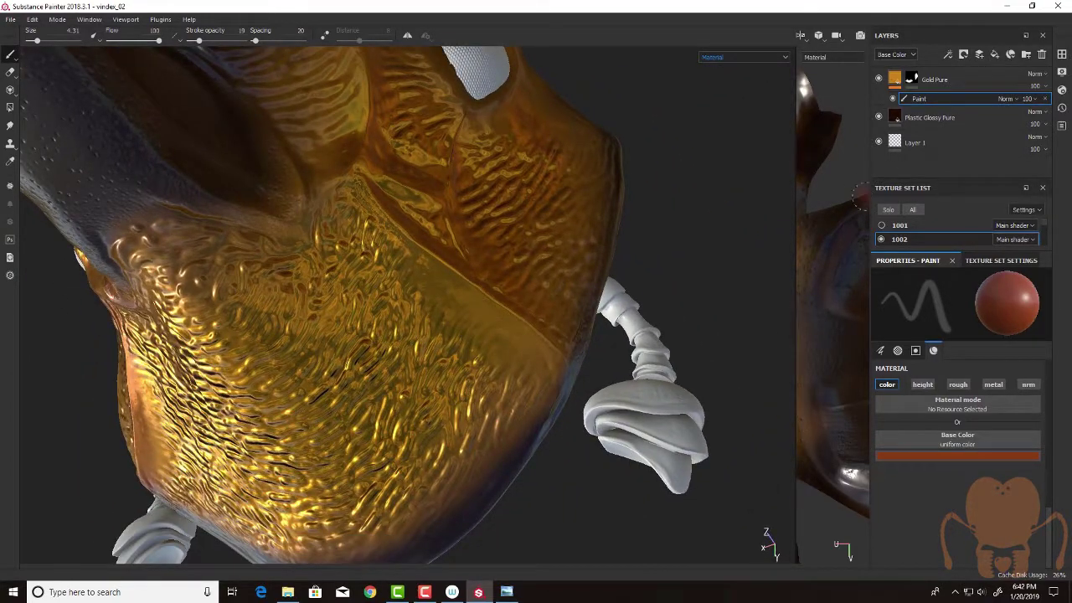
- Narrow the 3D view to show more of the UV layout and set the environment rotation to 254
drag(796, 275, 539, 251)
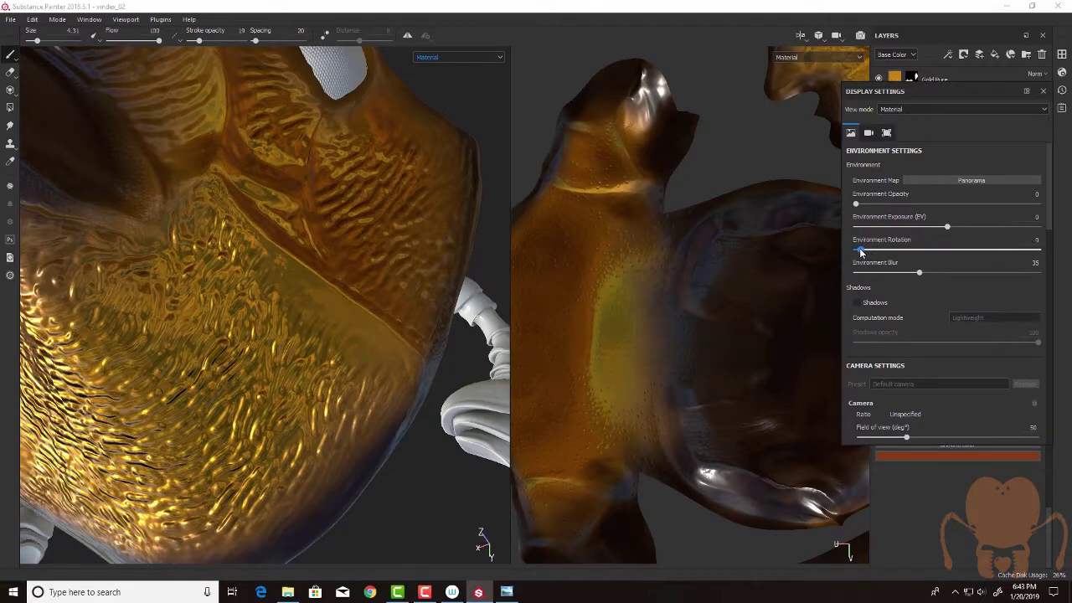
drag(869, 252, 985, 255)
alt+drag(242, 299, 89, 243)
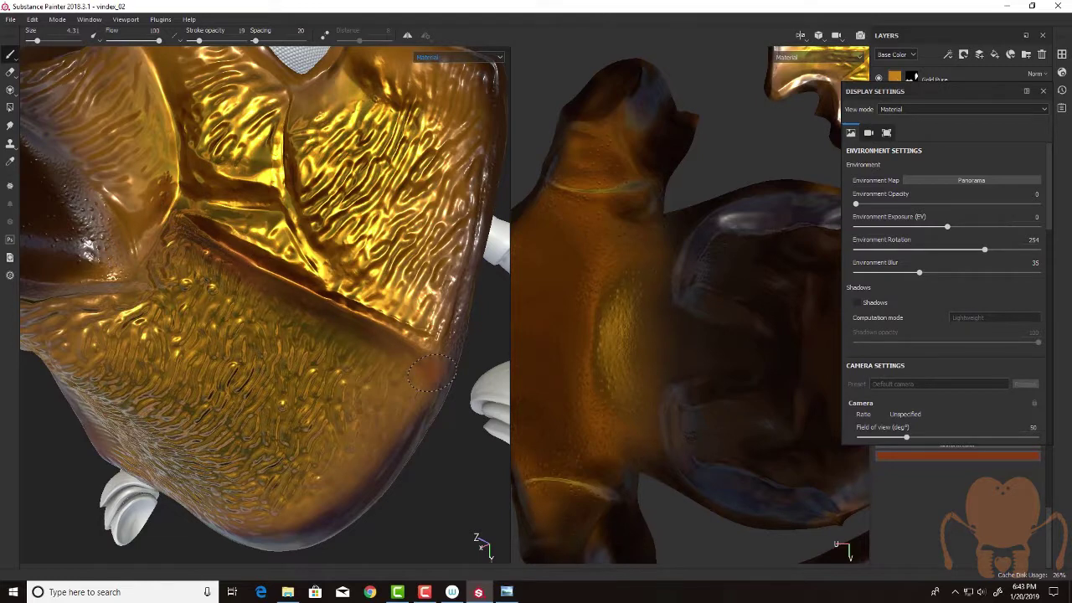
- Paint red tints on the front plate's side corner and along the raised ridge between the horn base and the eye
alt+drag(335, 289, 253, 261)
alt+middle_drag(295, 328, 293, 354)
alt+right_drag(294, 354, 342, 348)
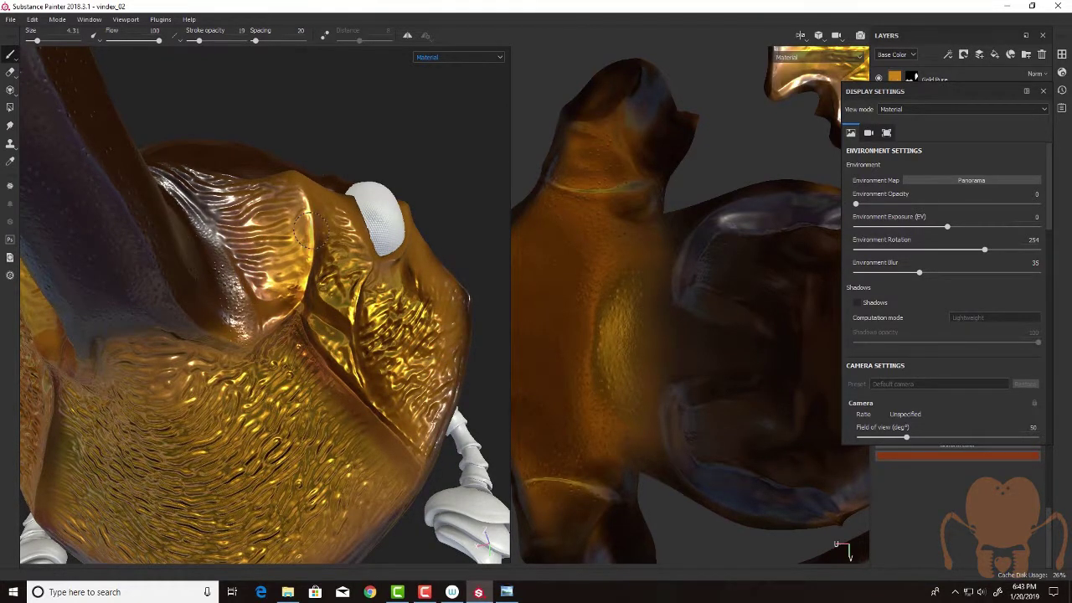
mouse_move(303, 214)
alt+mouse_down()
mouse_move(308, 197)
mouse_move(302, 216)
alt+mouse_up()
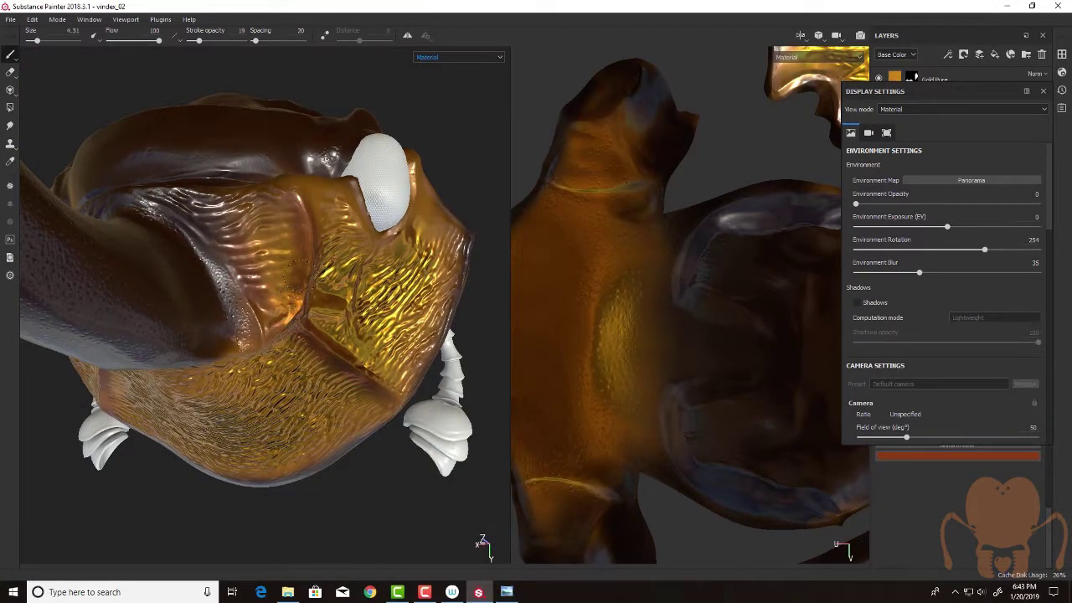
alt+drag(299, 313, 291, 281)
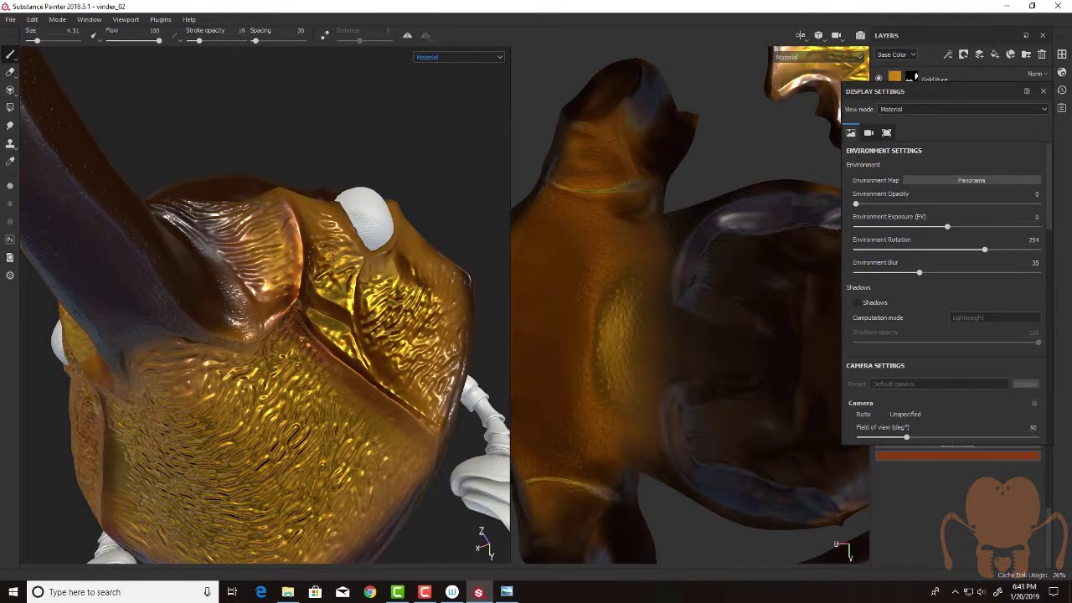
alt+drag(256, 156, 365, 317)
- Change the paint base color to a muted dark green
click(947, 457)
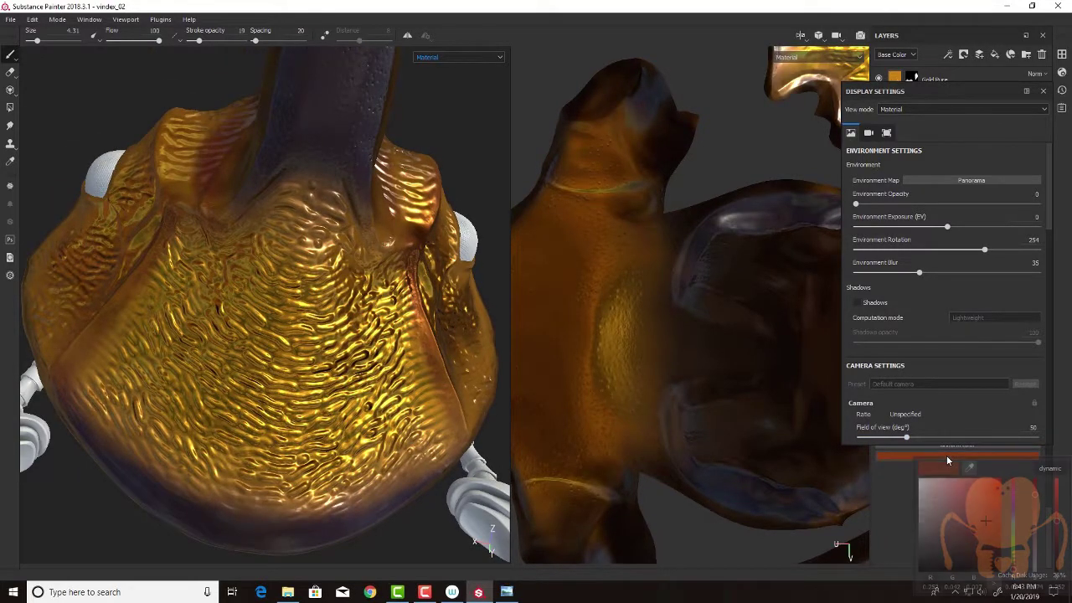
click(1013, 542)
drag(1014, 543, 1013, 539)
- Switch to Windows Photo Viewer, examine the head colors in reference photo IMG_7113, and return to the model
click(507, 592)
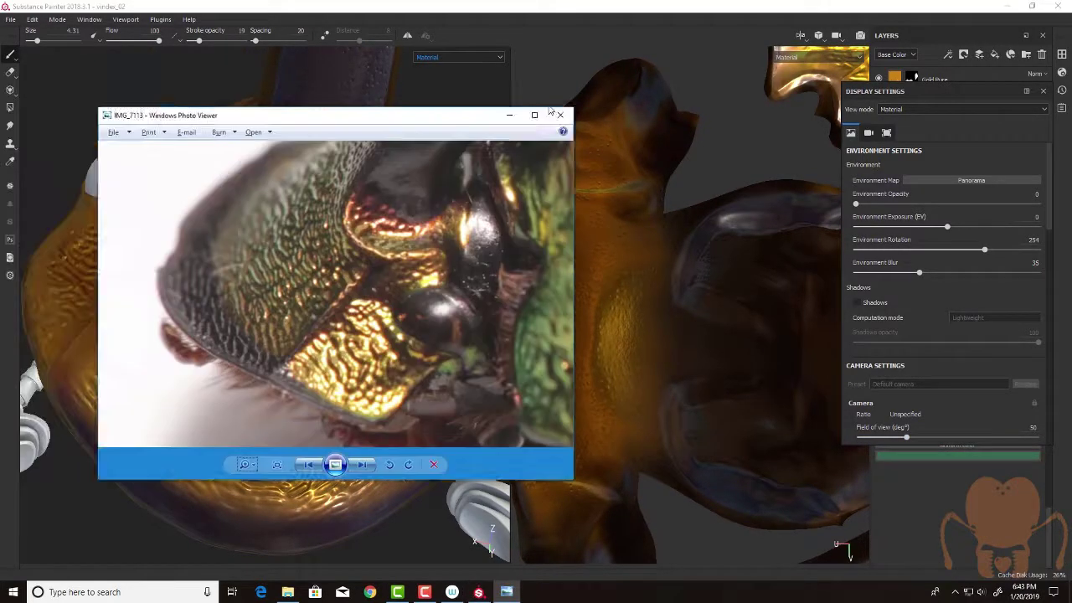
drag(410, 115, 483, 85)
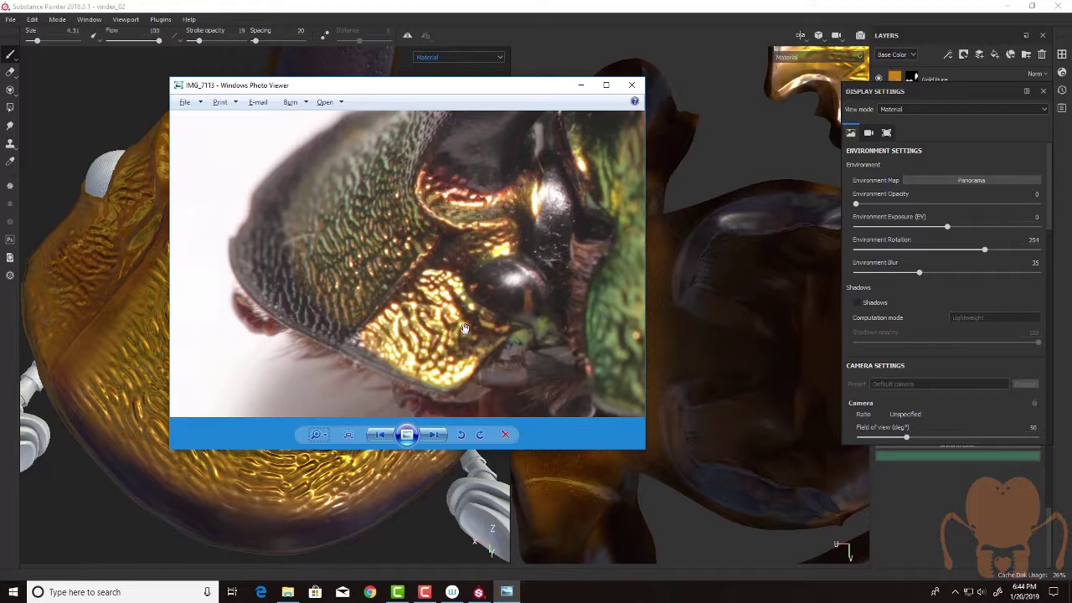
click(519, 77)
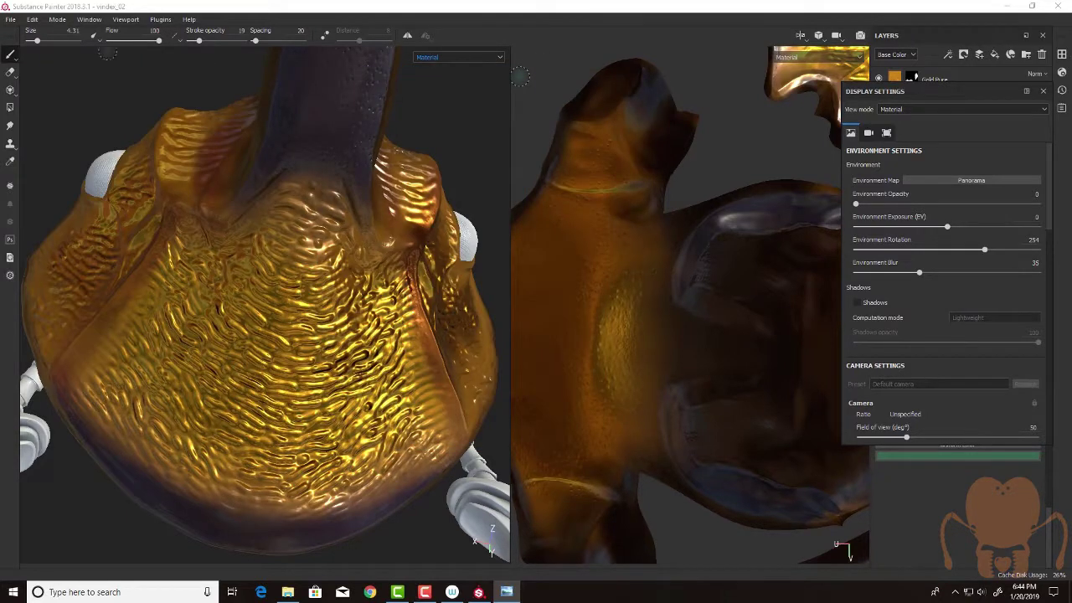
- Paint green around the eye's rim, along the cheek crease and on the nearby ridge, switching to a brighter green
alt+drag(392, 322, 205, 355)
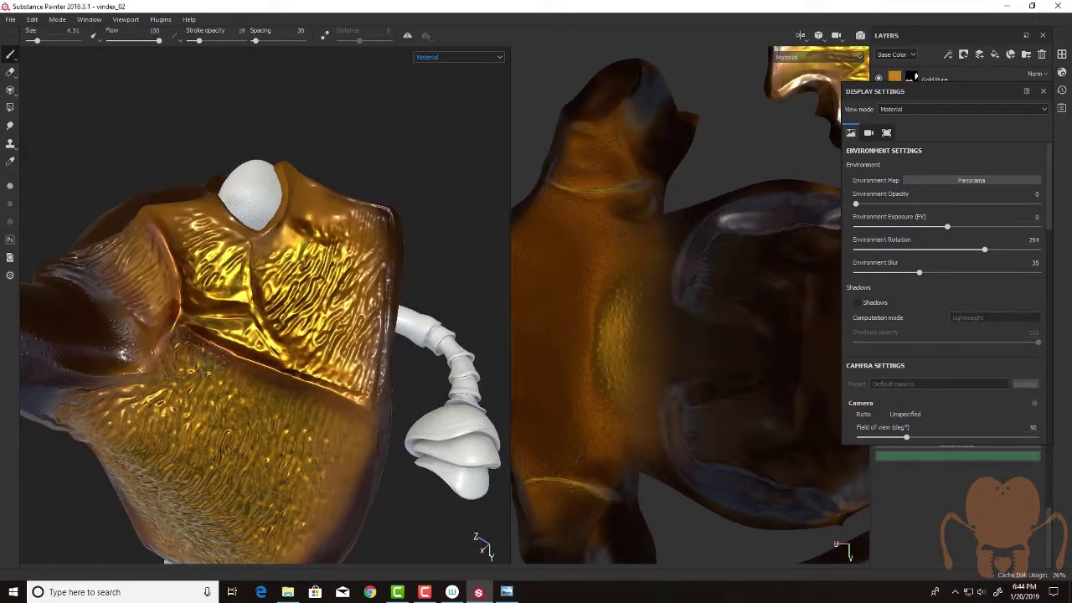
mouse_move(254, 202)
alt+mouse_down()
mouse_move(282, 280)
mouse_move(281, 314)
alt+mouse_up()
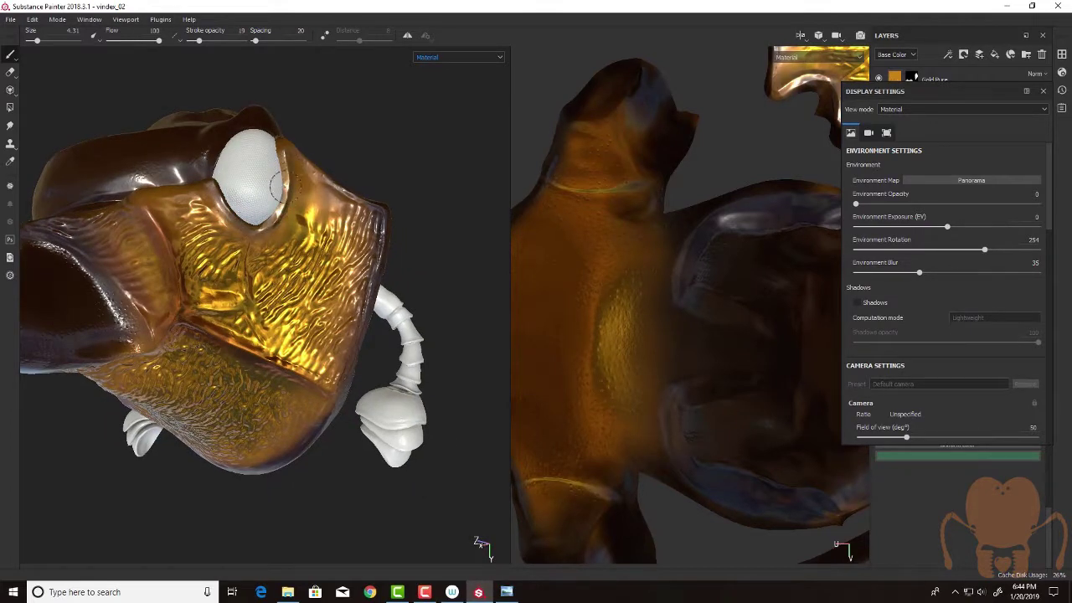
mouse_move(280, 176)
alt+mouse_down()
mouse_move(274, 151)
mouse_move(269, 201)
mouse_move(302, 198)
alt+mouse_up()
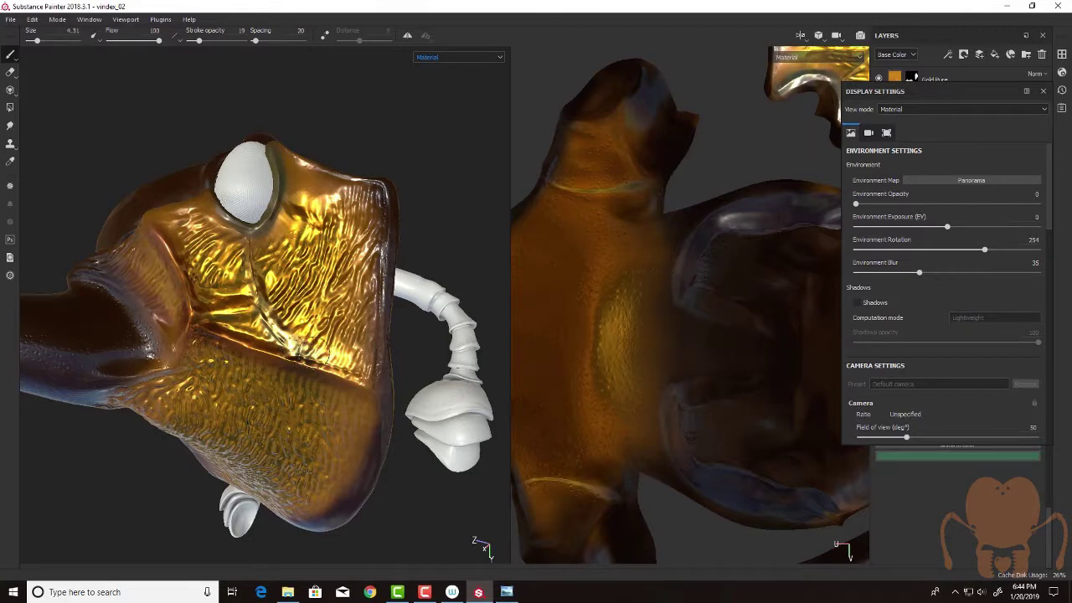
alt+drag(352, 325, 308, 290)
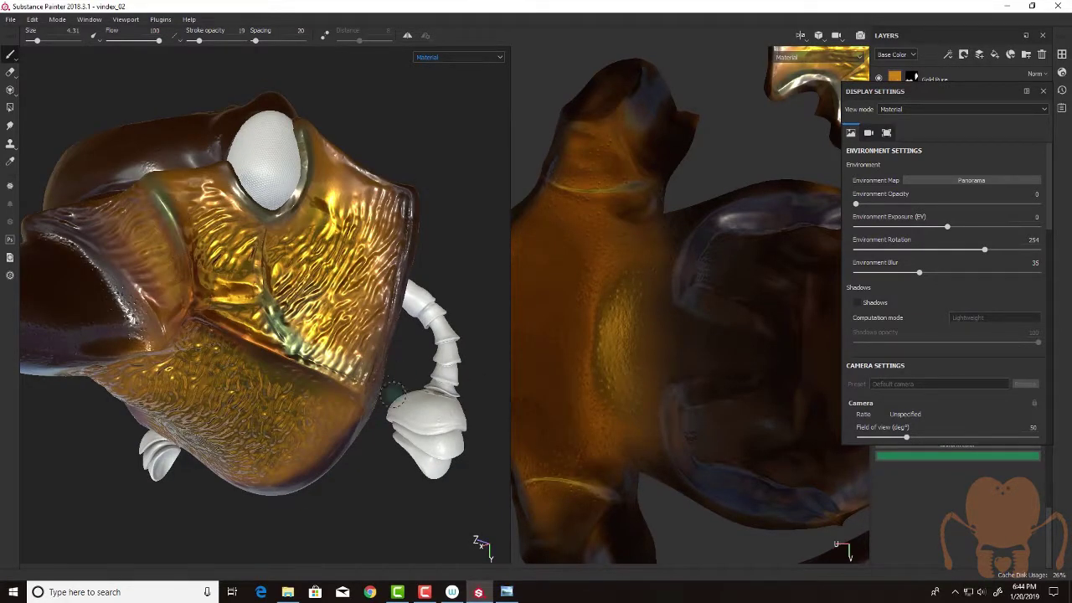
- Paint green into the crease junction beside the horn base and onto the cheek on the head's other side
alt+drag(390, 393, 467, 431)
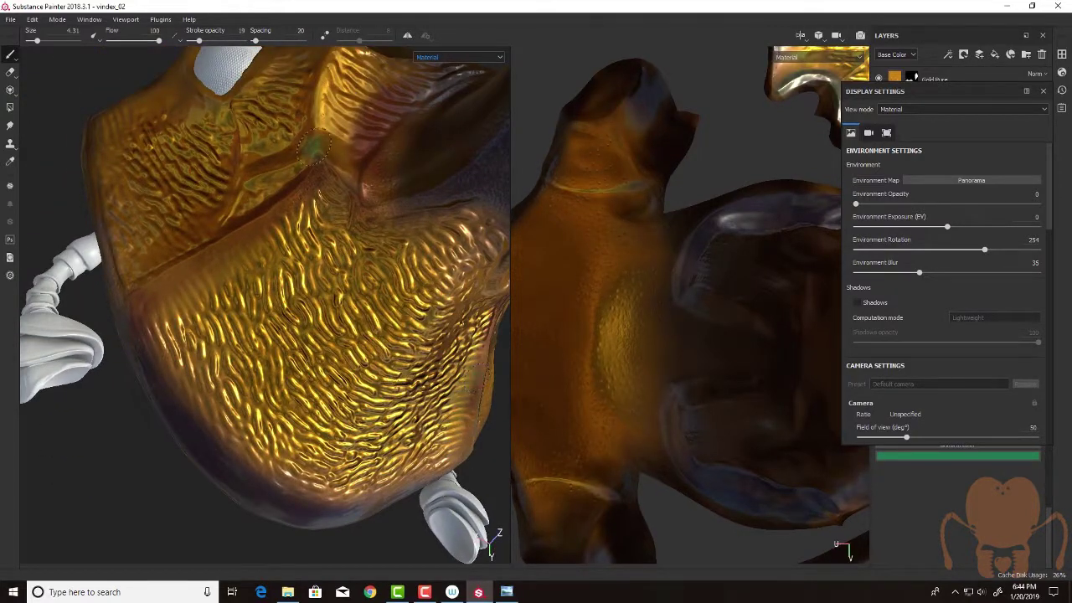
alt+drag(339, 193, 326, 114)
drag(312, 166, 321, 159)
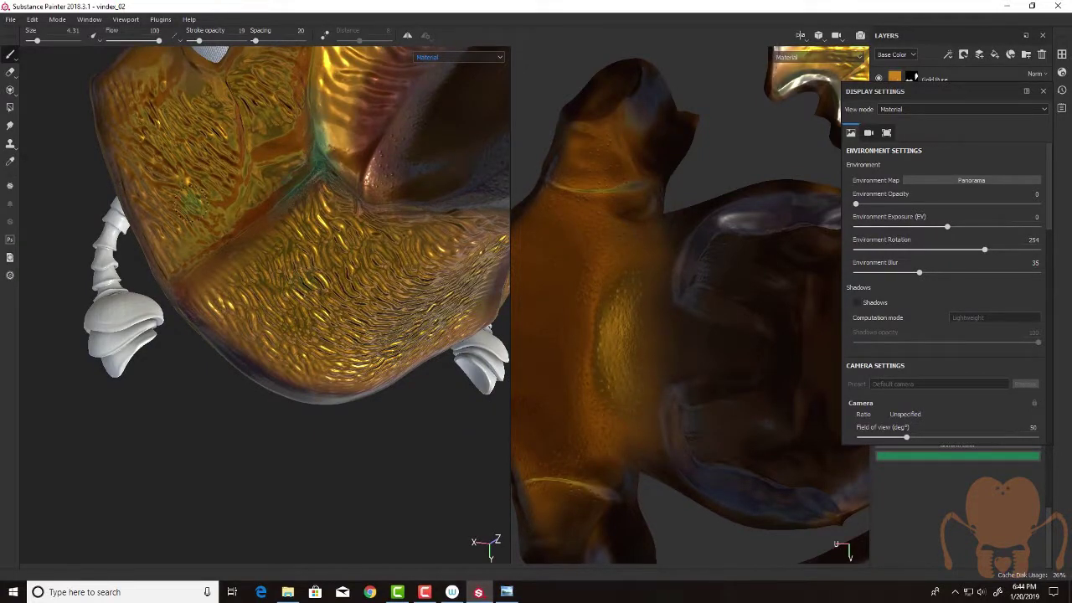
- Examine the painted gold, red and green areas of the head from the front, sides and above
alt+drag(190, 203, 208, 169)
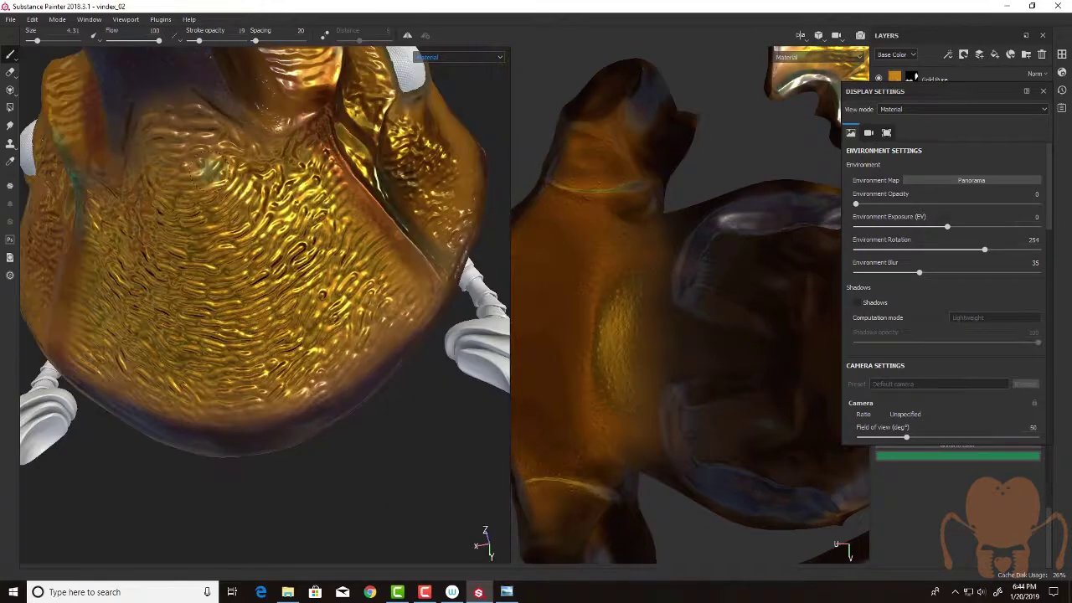
alt+drag(251, 218, 241, 172)
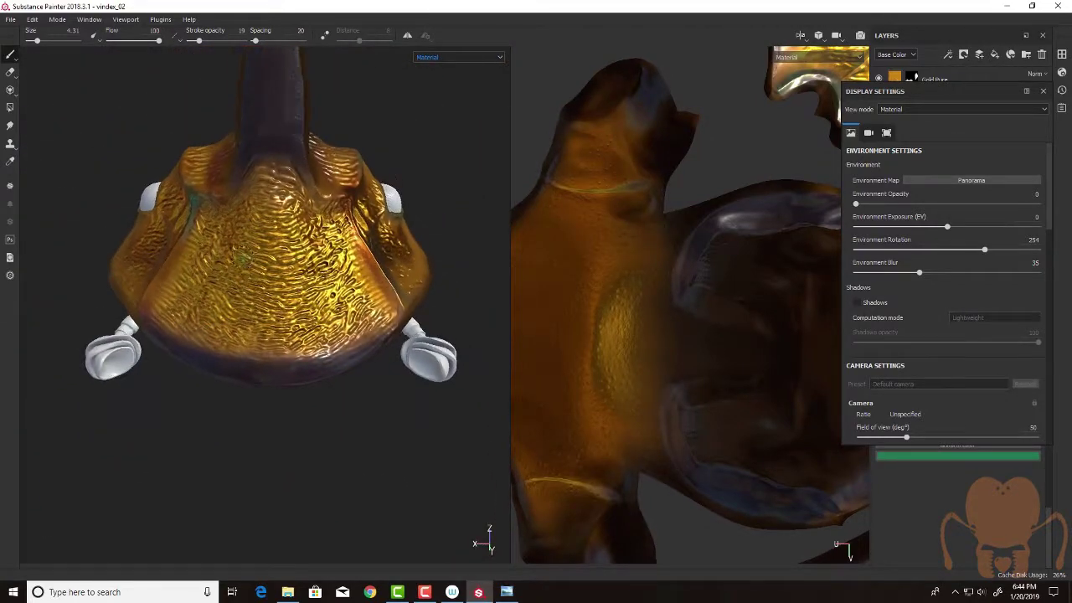
alt+drag(243, 255, 295, 338)
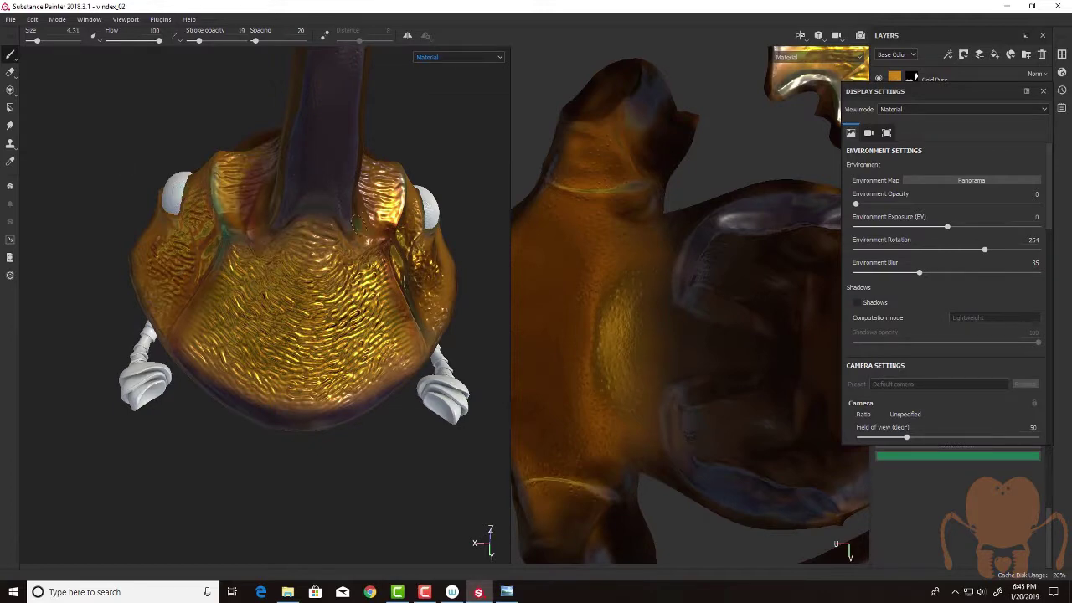
alt+drag(318, 192, 435, 277)
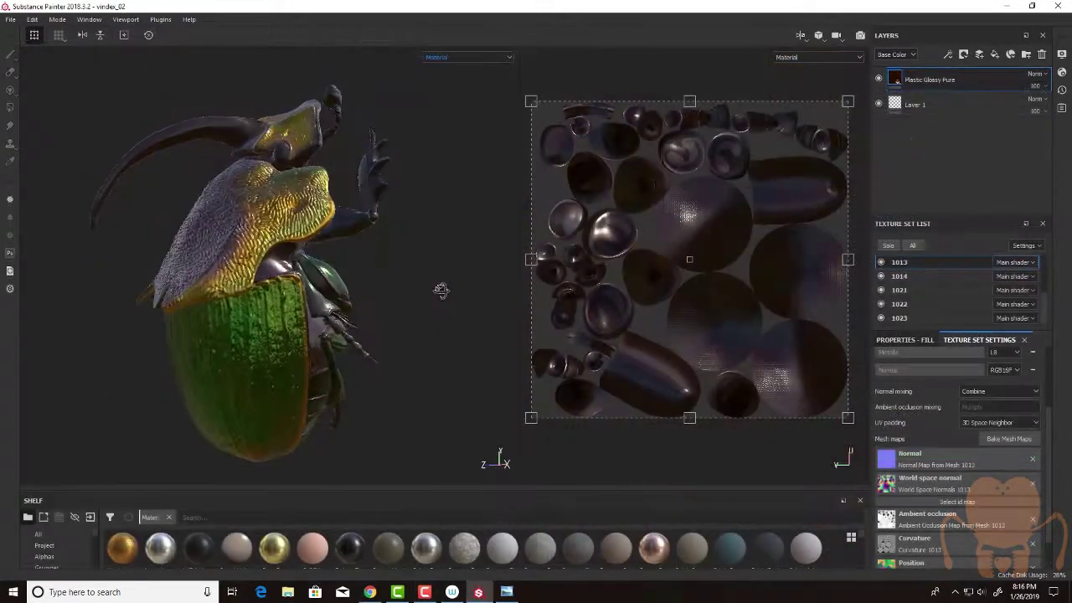
- Compare the whole textured beetle with reference photo IMG_7127 in Windows Photo Viewer, and return to the model
shift+right_drag(438, 290, 428, 276)
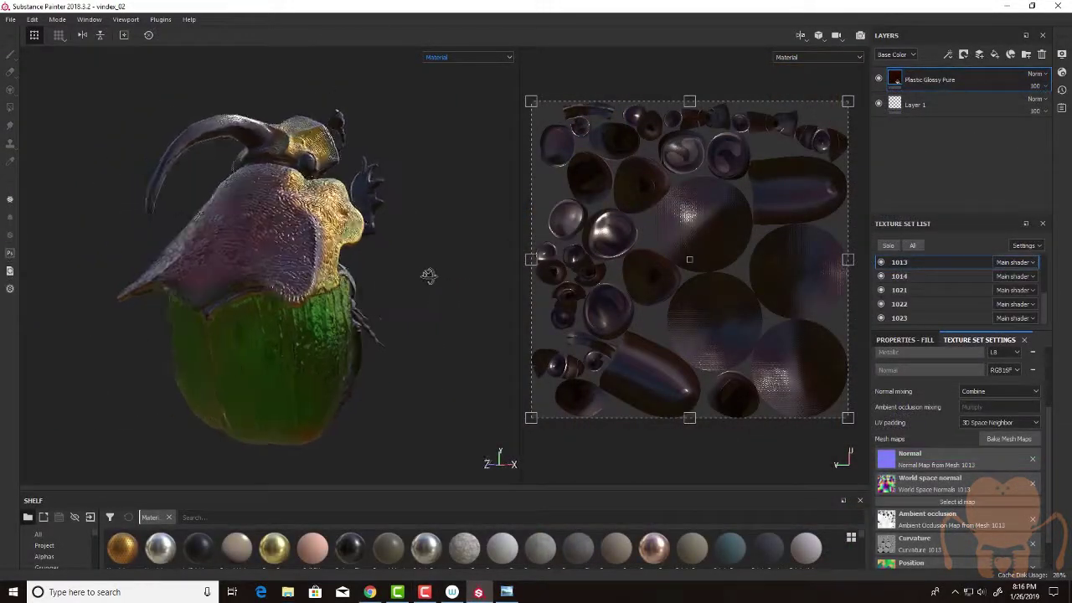
alt+drag(428, 275, 192, 290)
click(507, 592)
mouse_move(546, 72)
mouse_down()
mouse_move(407, 49)
mouse_move(395, 81)
mouse_up()
click(381, 425)
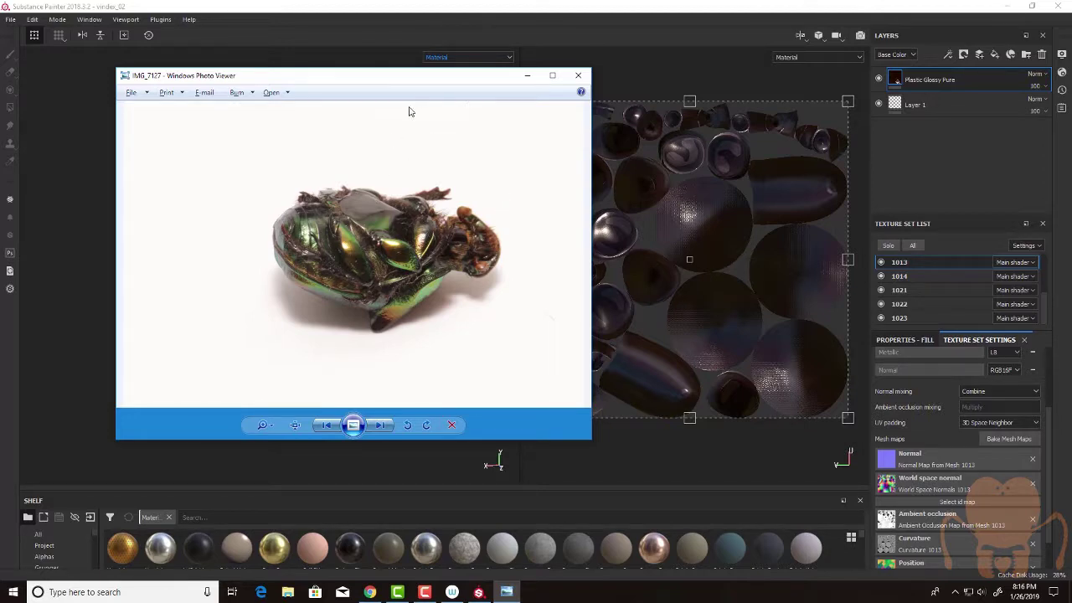
key(alt+Tab)
alt+drag(259, 287, 437, 335)
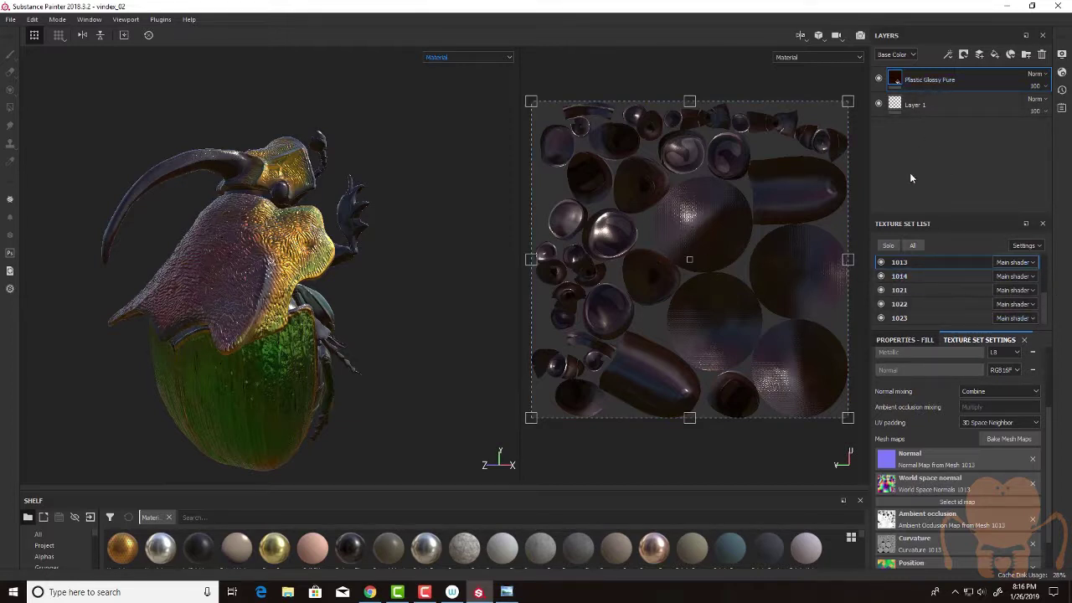
- Review the layer stacks of texture sets 1014 and 1001, and select texture set 1003
click(916, 278)
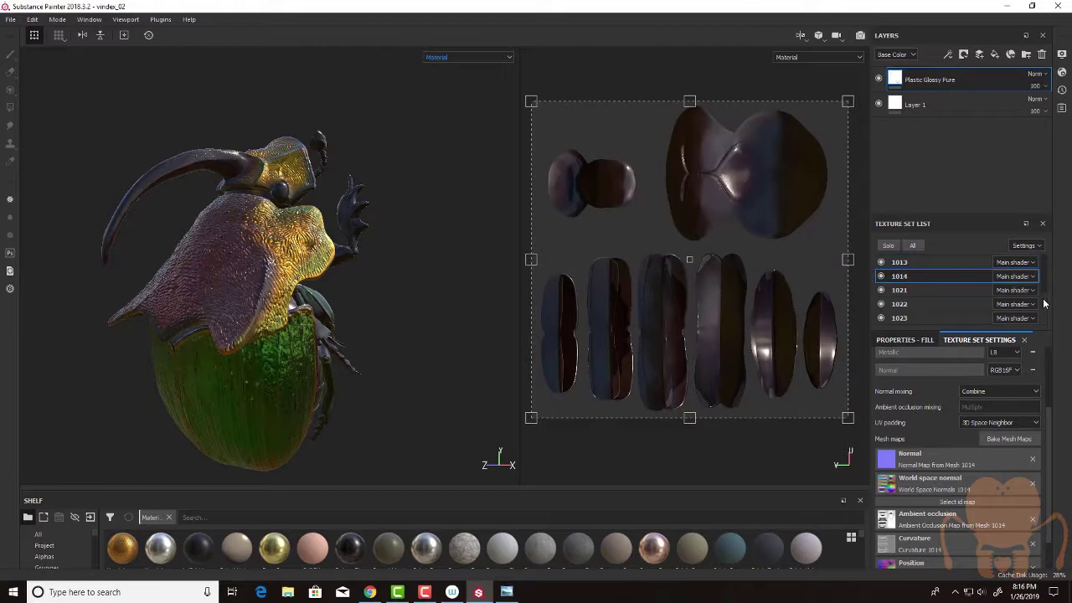
scroll(911, 268, up, 3)
click(911, 264)
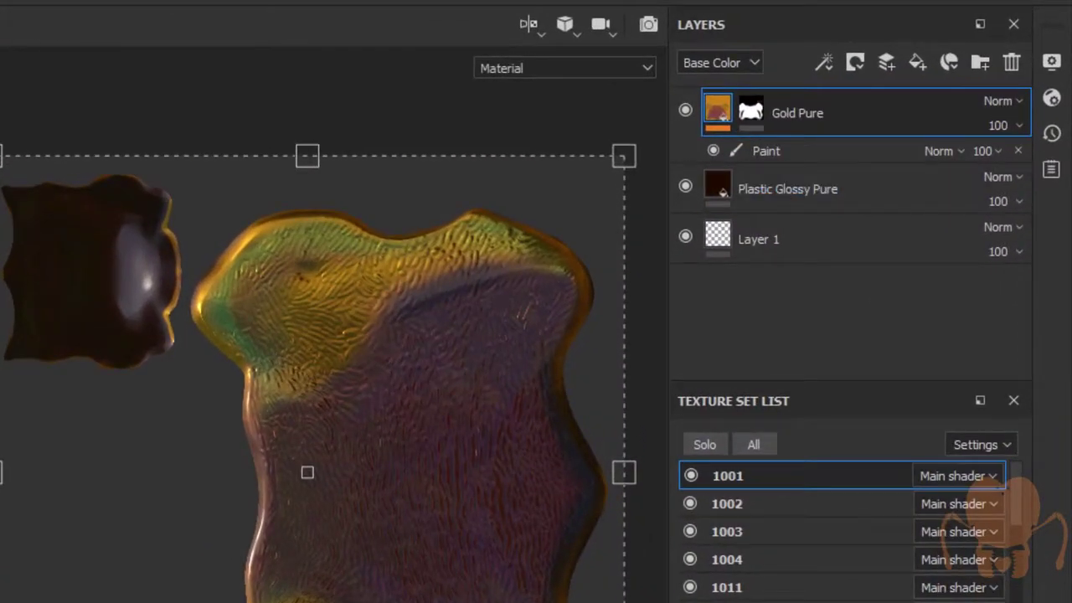
click(808, 502)
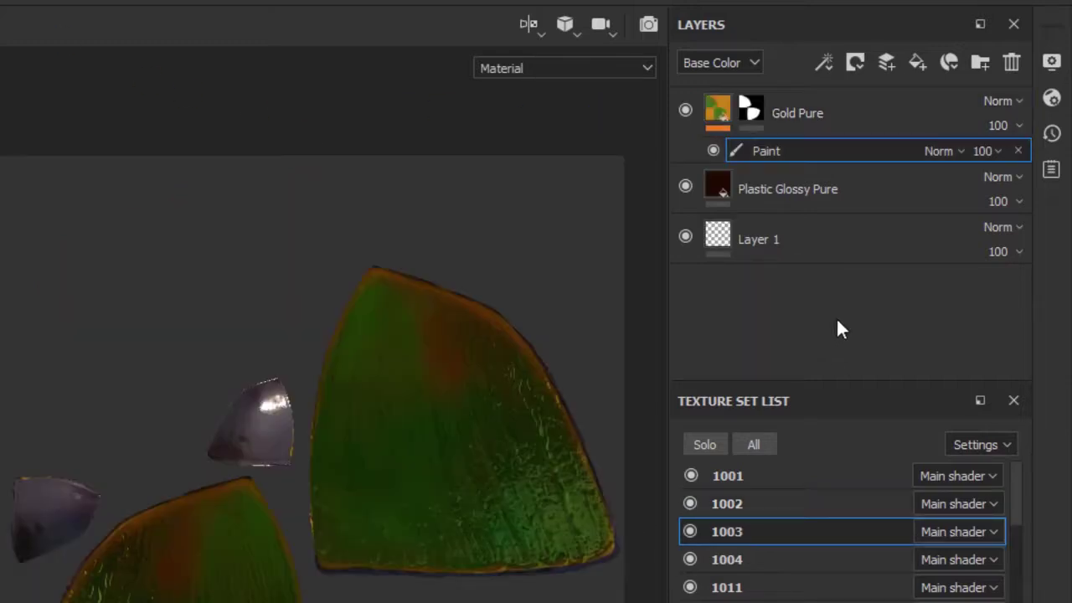
- Copy the Plastic Glossy Pure layer from texture set 1003 and switch to texture set 1002 to check the layer paste option
click(838, 194)
right_click(867, 187)
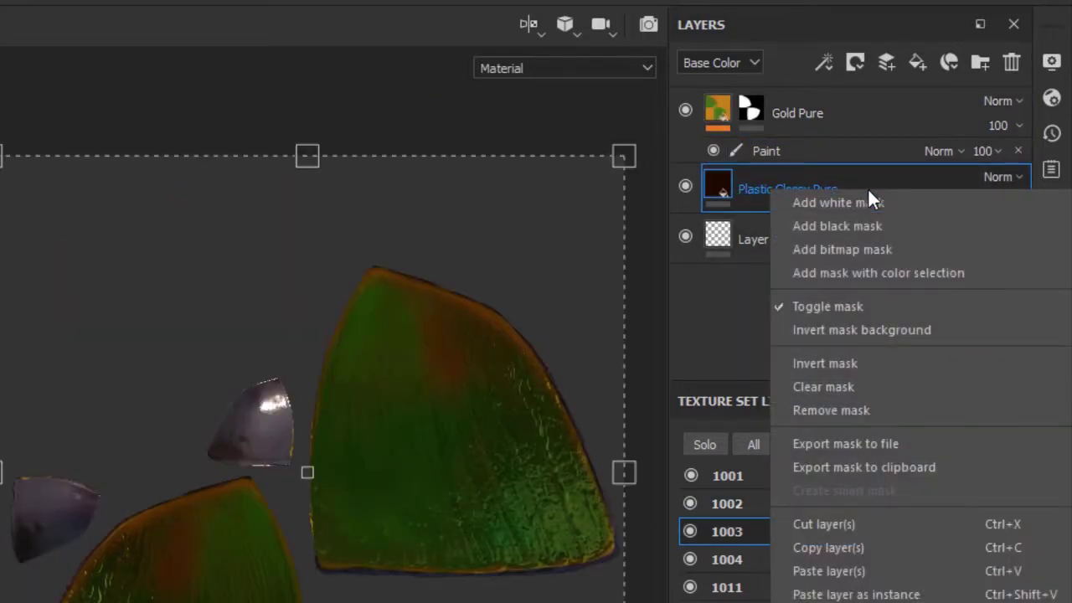
click(835, 543)
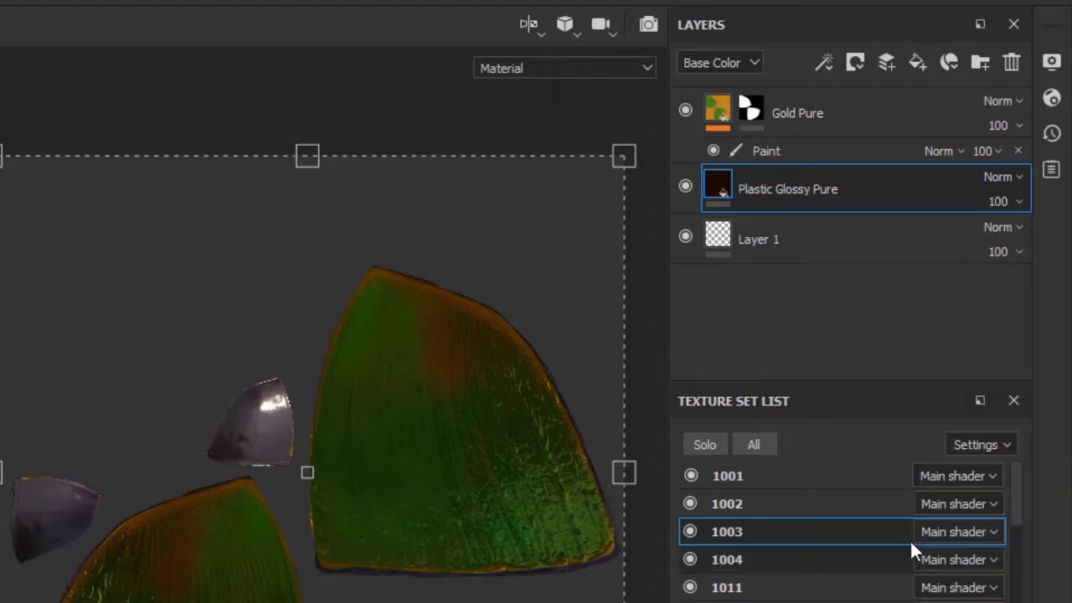
click(829, 502)
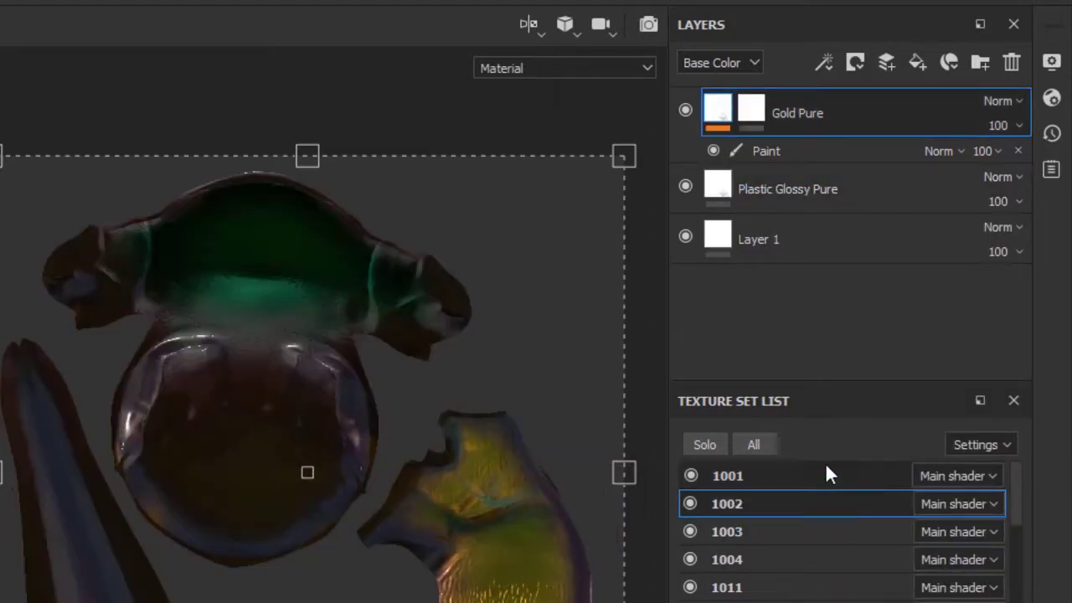
right_click(827, 317)
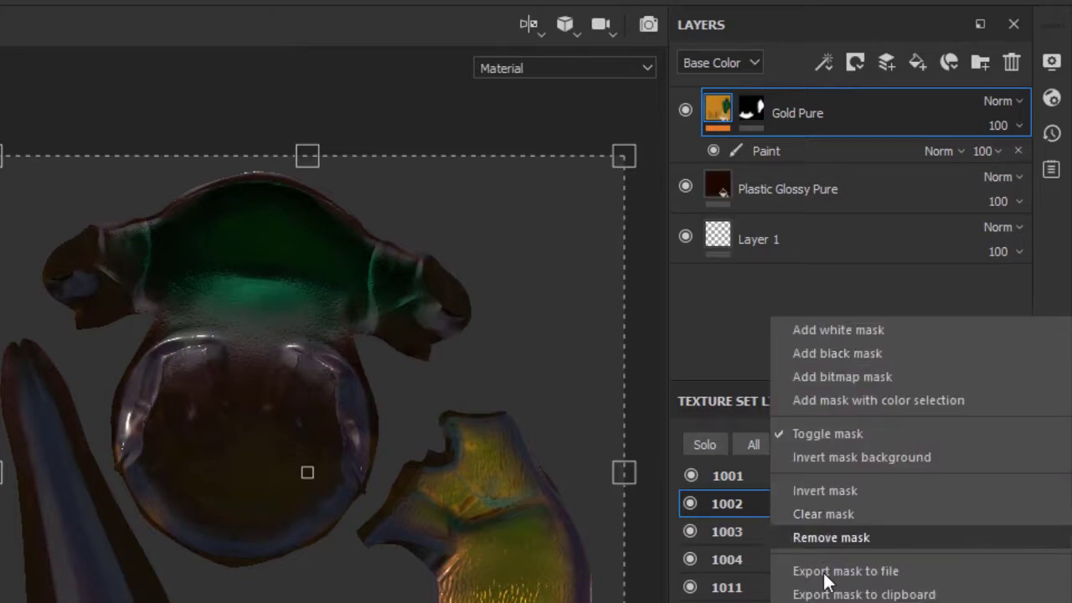
click(691, 299)
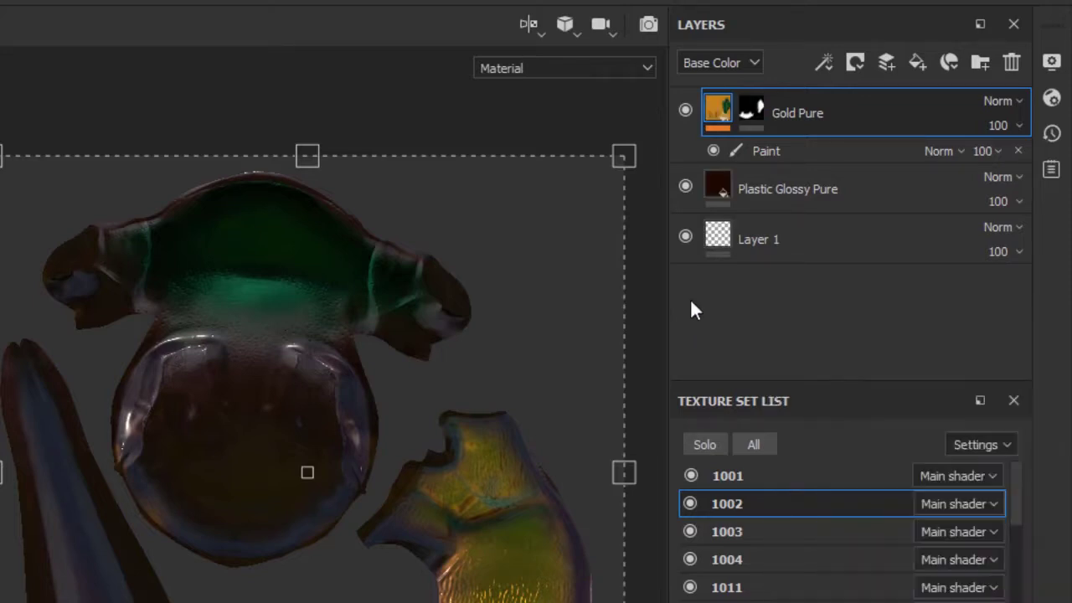
- In texture set 1002, review the layer options of Gold Pure and the copy options of its mask
click(817, 194)
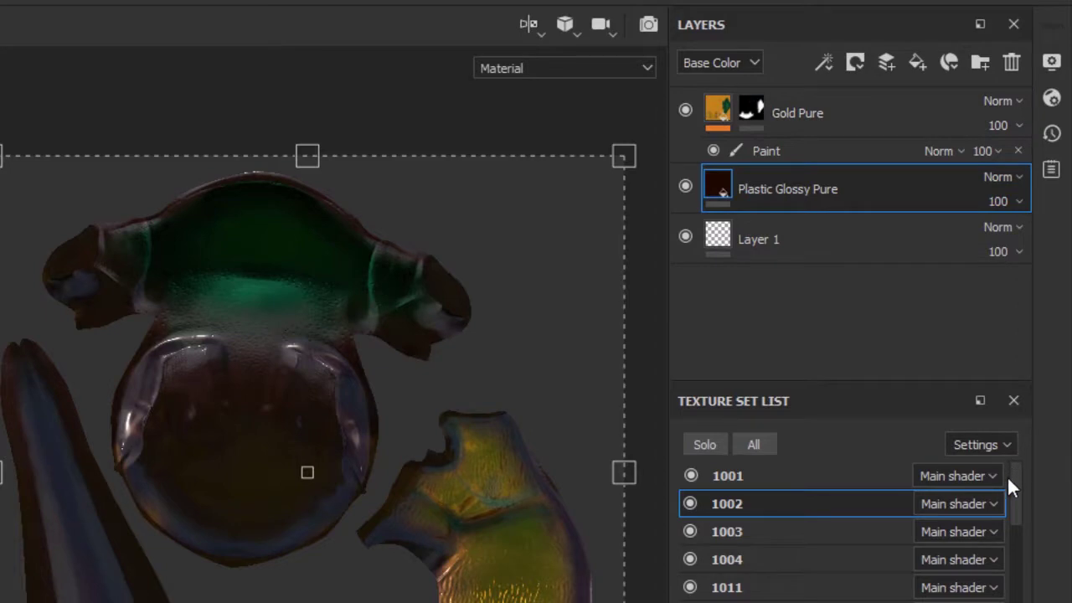
mouse_move(1010, 491)
mouse_down()
mouse_move(1014, 564)
mouse_move(1017, 484)
mouse_up()
click(857, 126)
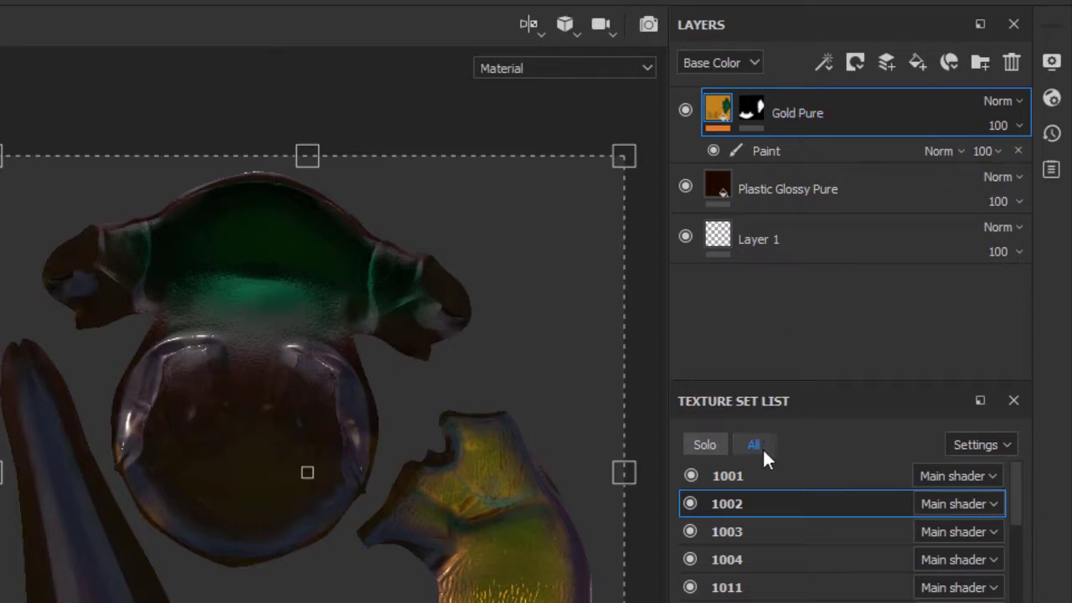
right_click(833, 111)
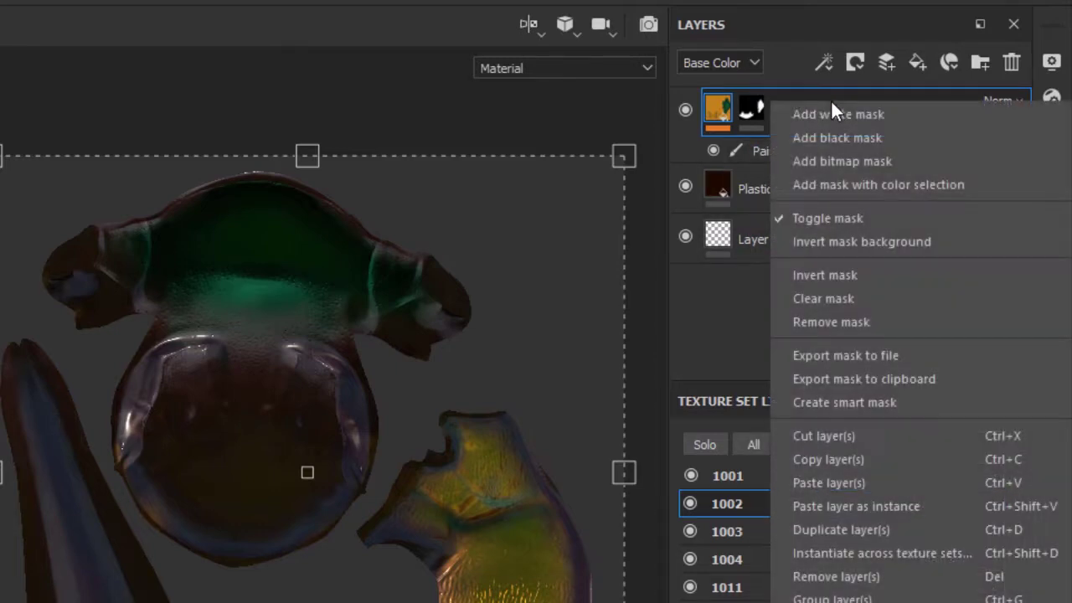
click(835, 93)
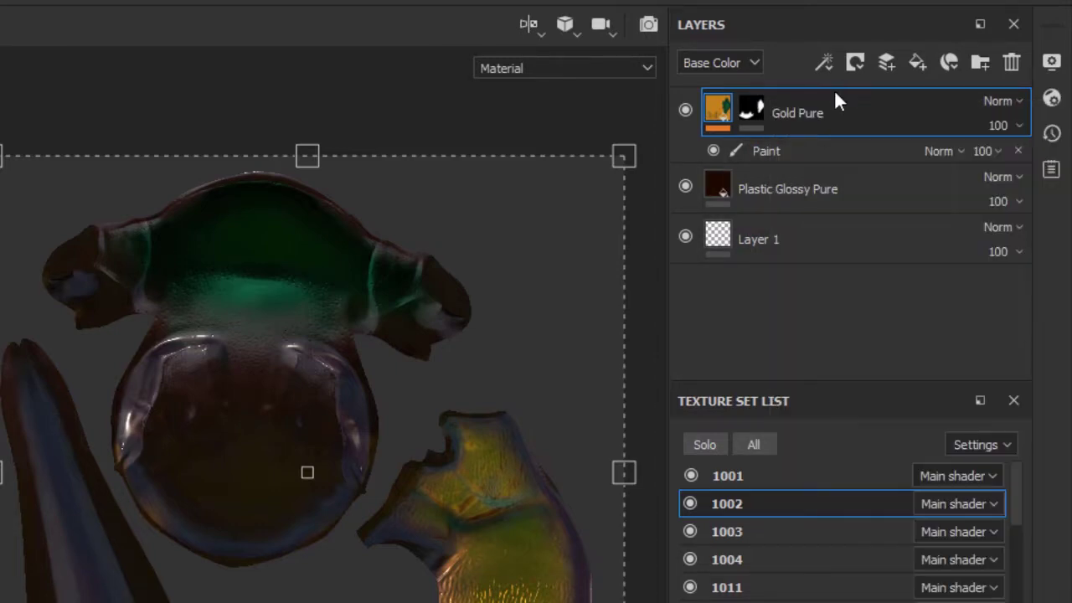
right_click(754, 104)
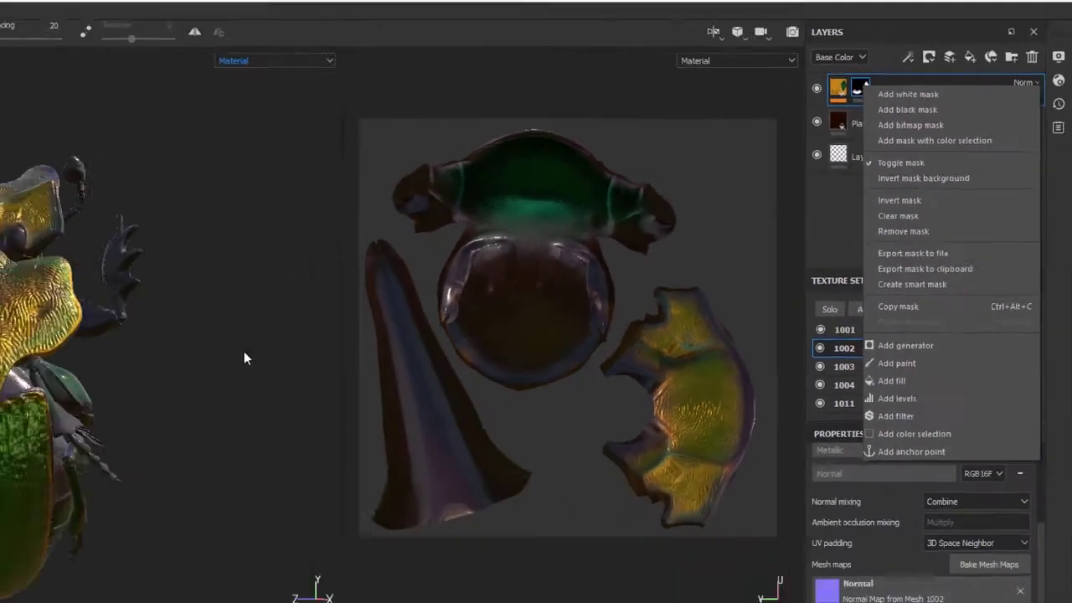
click(244, 350)
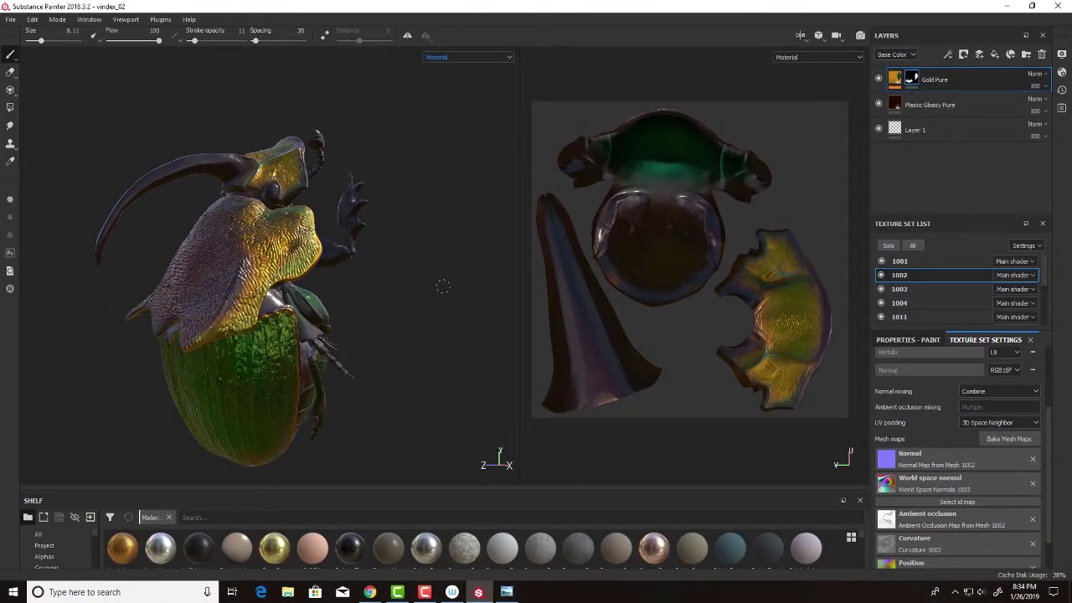